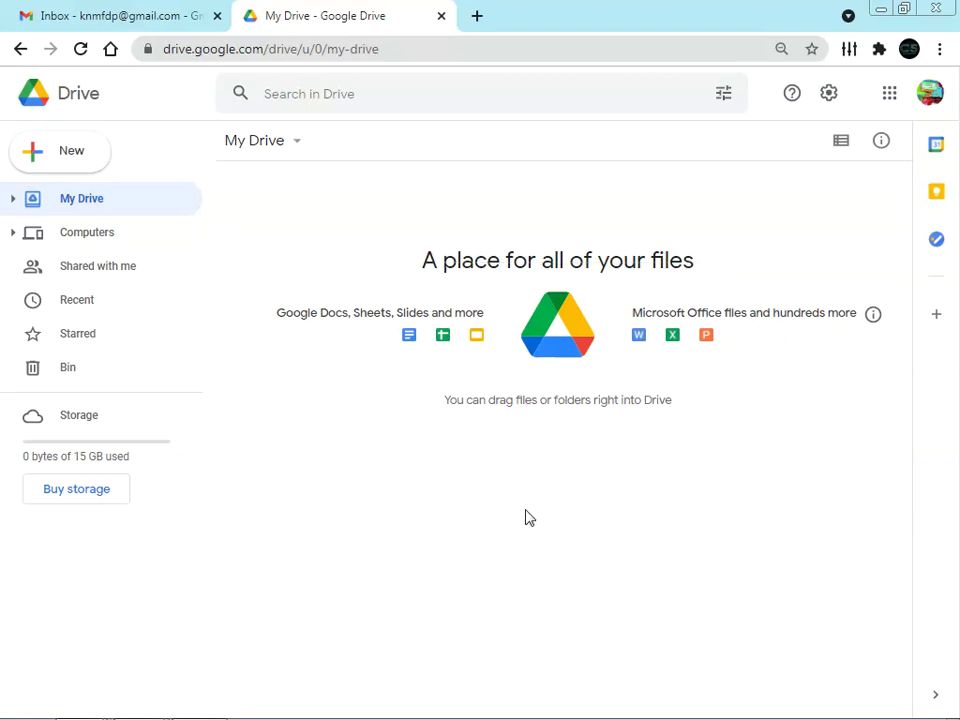
Reset the Drive page zoom to its default level.
key(ctrl+plus)
key(ctrl+plus)
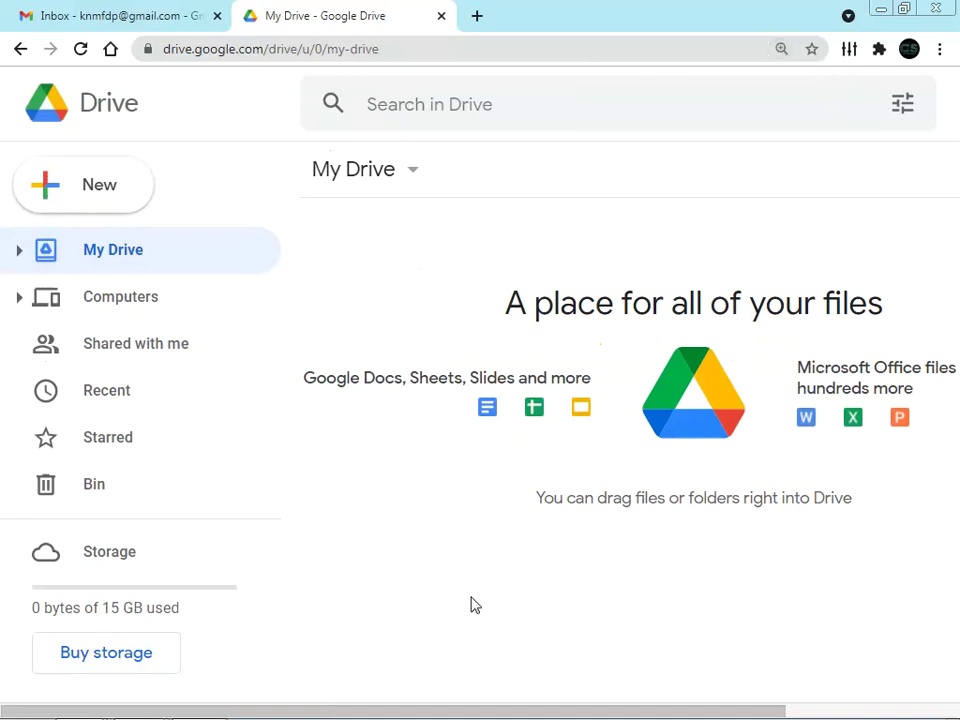
key(ctrl+0)
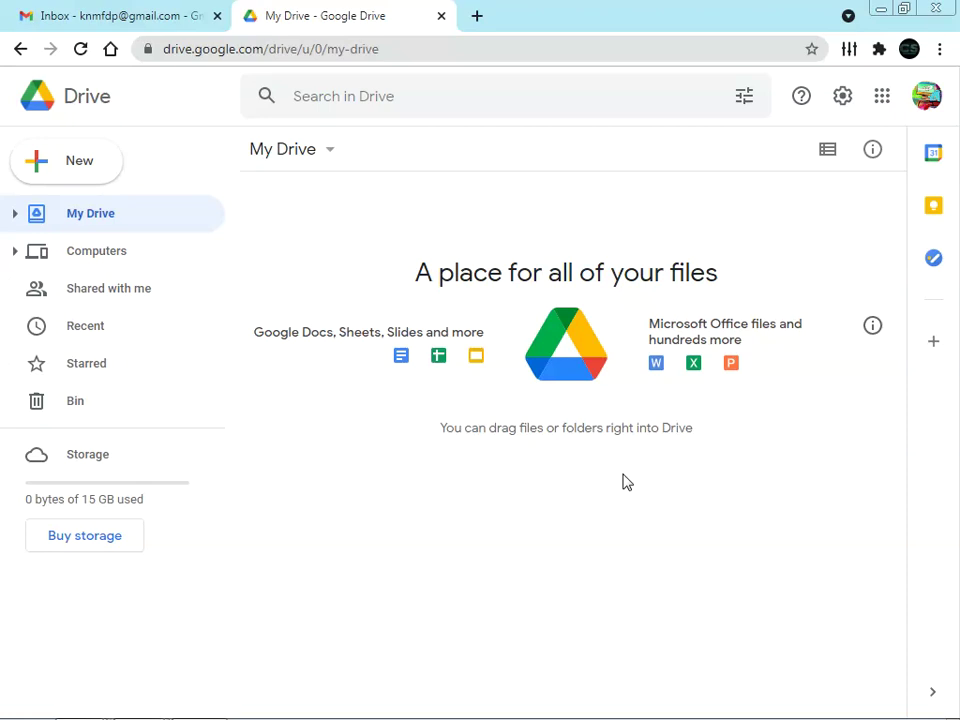
Clear the other windows off the desktop and place the unmaximized Drive window beside the desktop's Illu 1-1 image.
mouse_move(871, 327)
click(905, 10)
drag(875, 50, 728, 49)
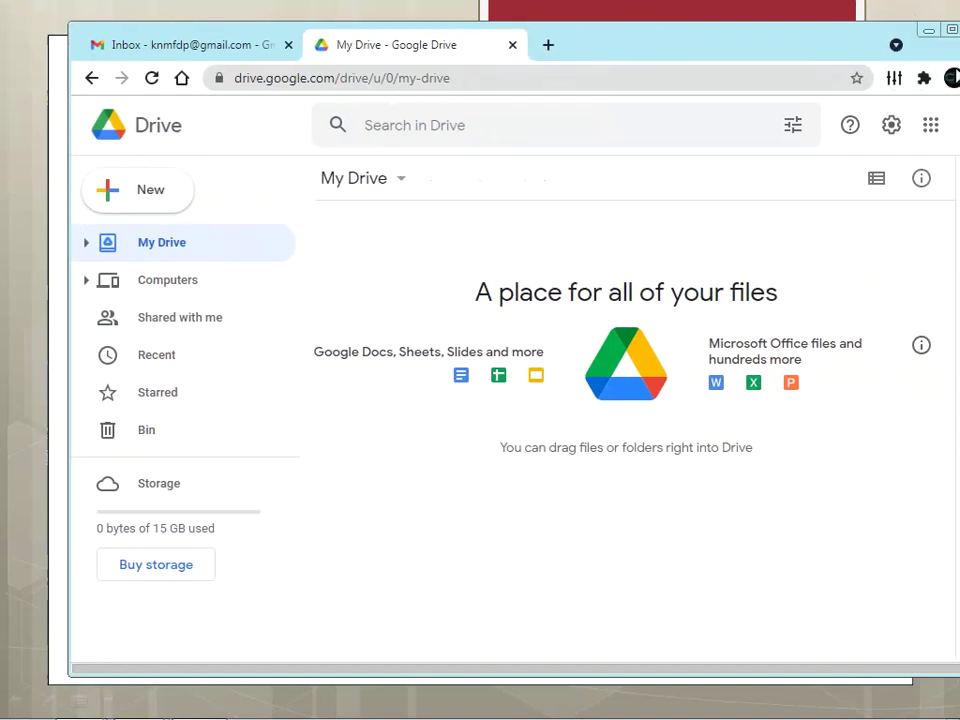
click(928, 33)
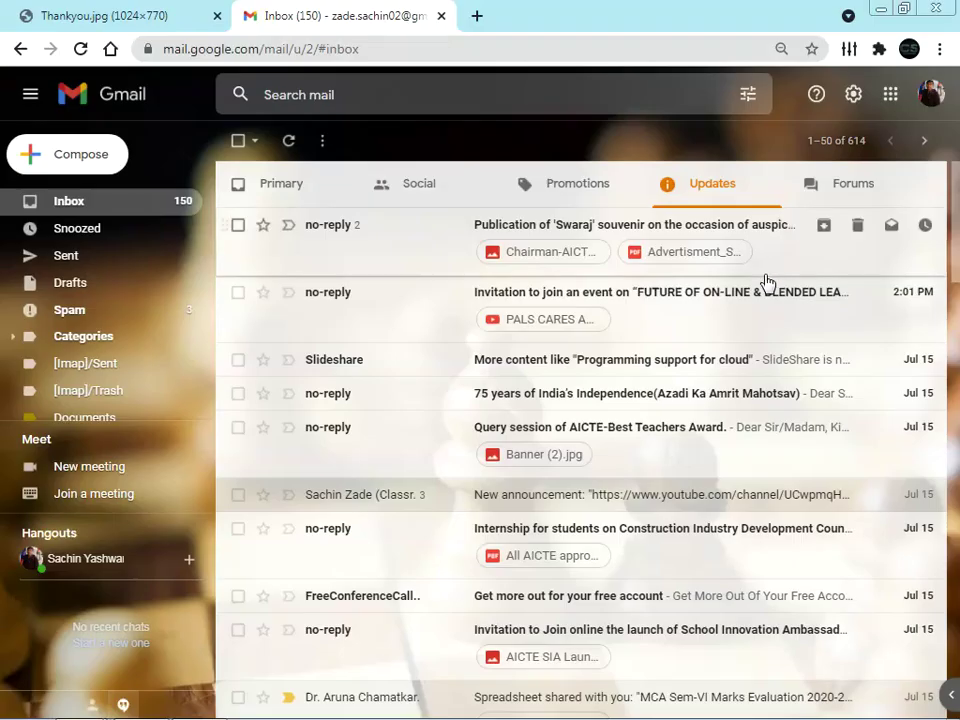
click(880, 8)
key(alt+Tab)
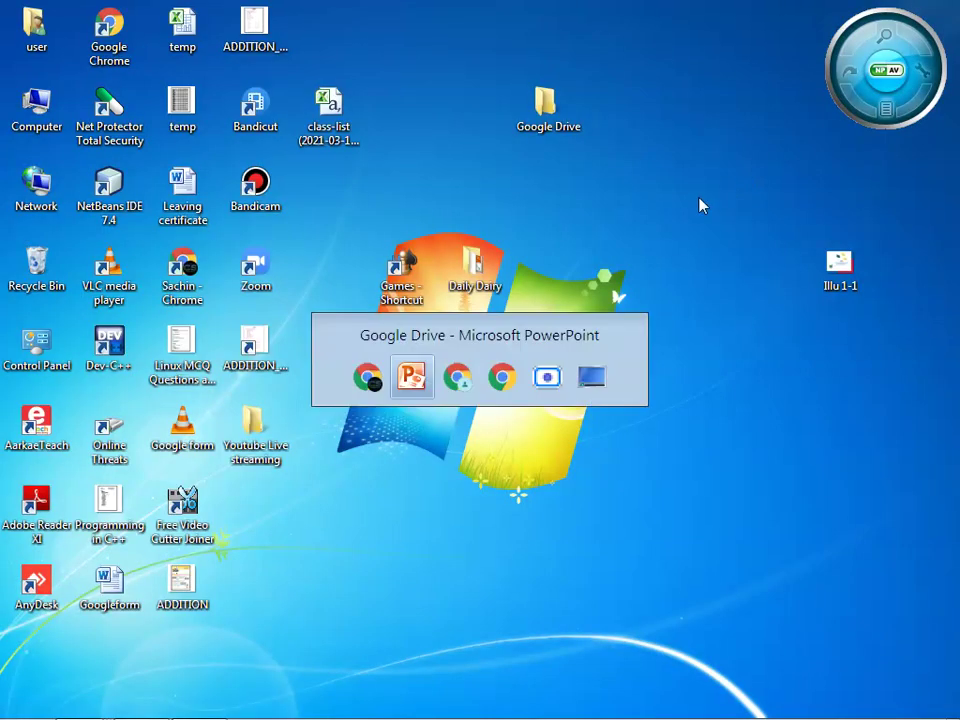
key(alt+Tab)
drag(852, 28, 548, 56)
Upload the Illu 1-1 image from the desktop to My Drive and dismiss the upload notice.
click(842, 268)
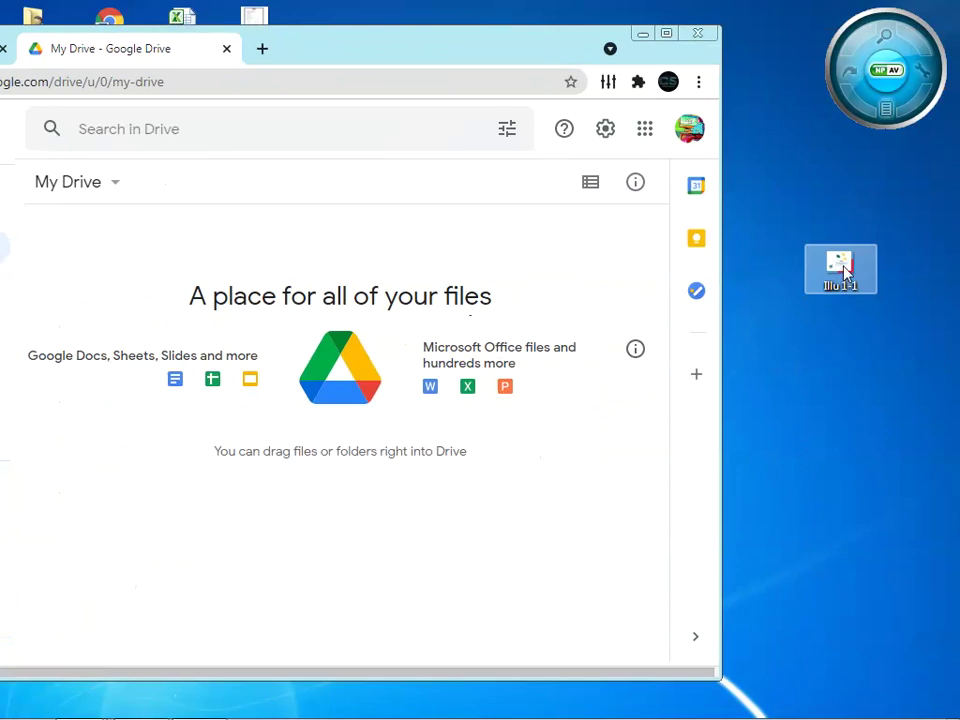
drag(845, 265, 400, 492)
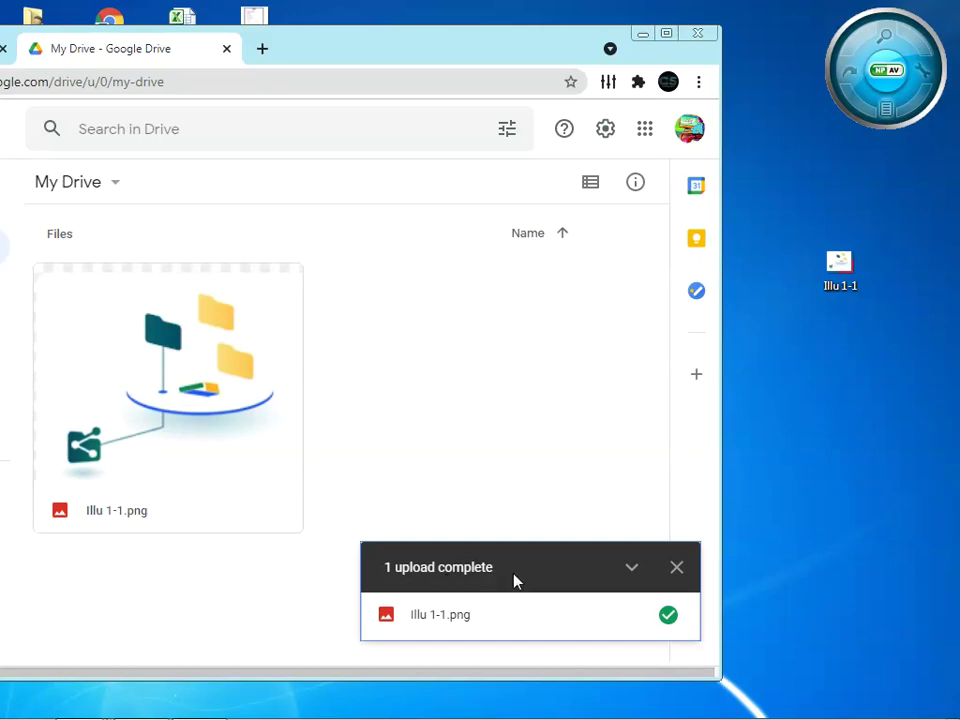
click(677, 570)
Upload the Linux MCQ Questions and Answers PDF from the desktop to My Drive.
drag(347, 66, 786, 43)
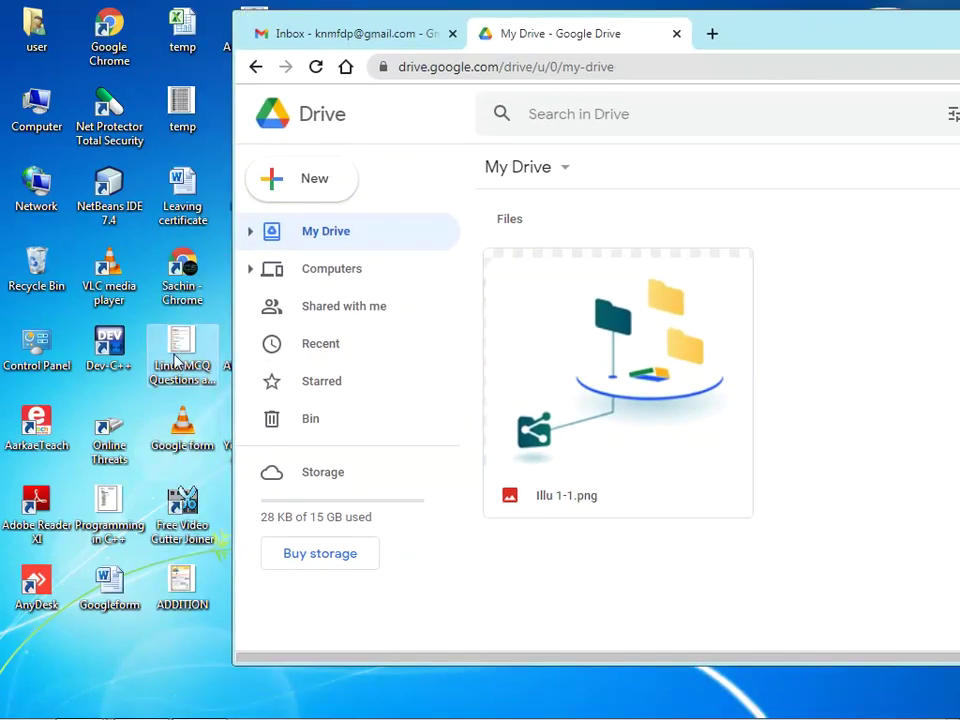
drag(183, 352, 816, 398)
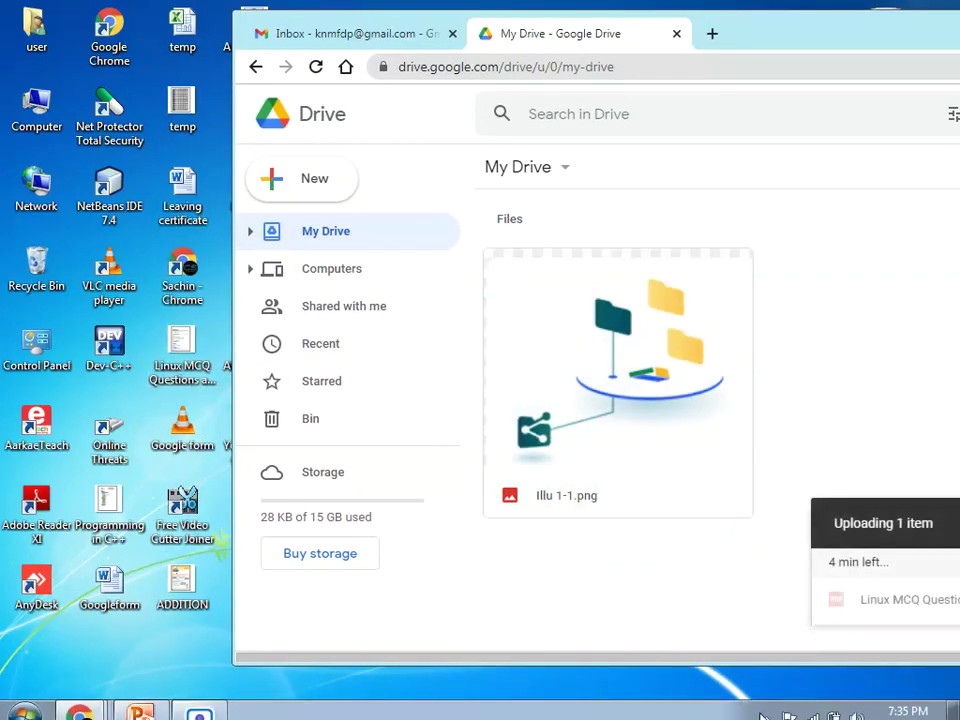
drag(790, 43, 566, 43)
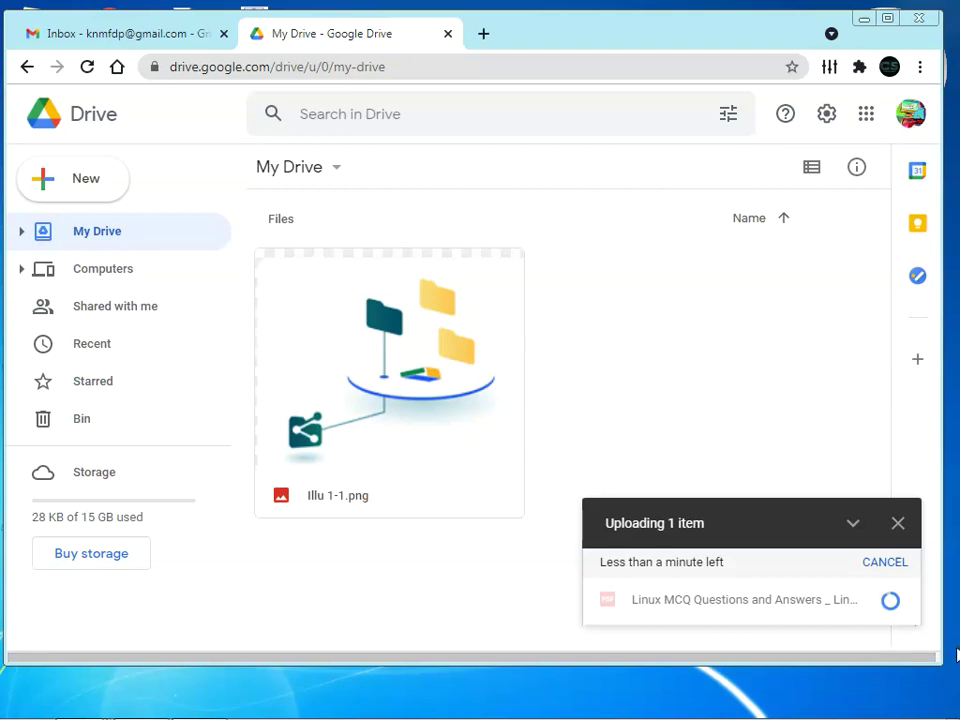
Start uploading ADDITION.pdf from the desktop to My Drive and maximize the Drive window.
drag(561, 47, 843, 35)
drag(181, 578, 833, 402)
drag(831, 30, 549, 32)
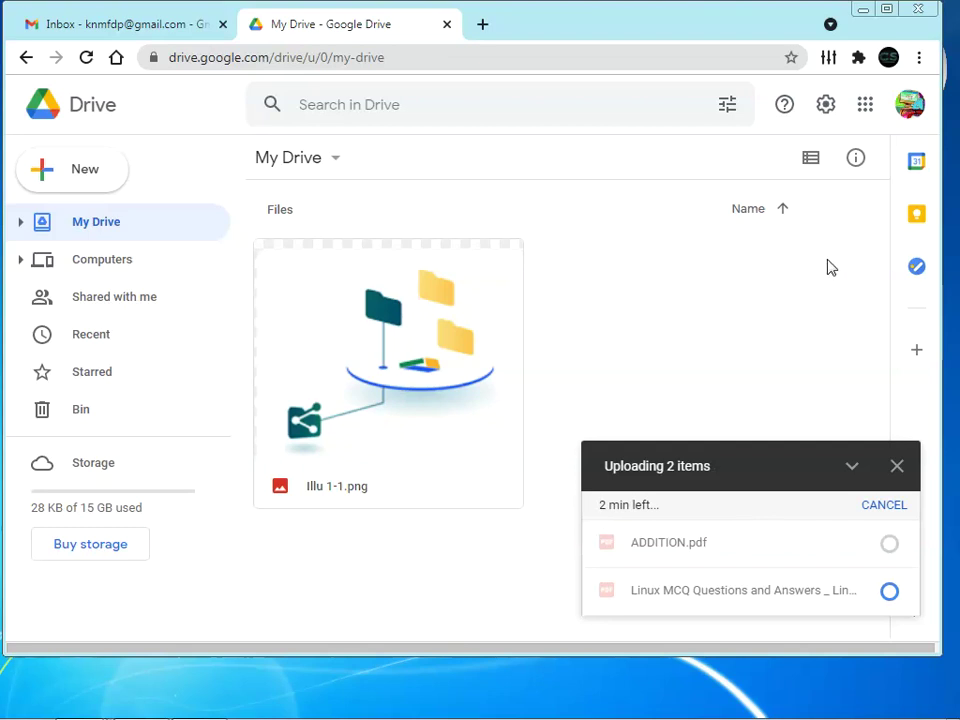
click(886, 10)
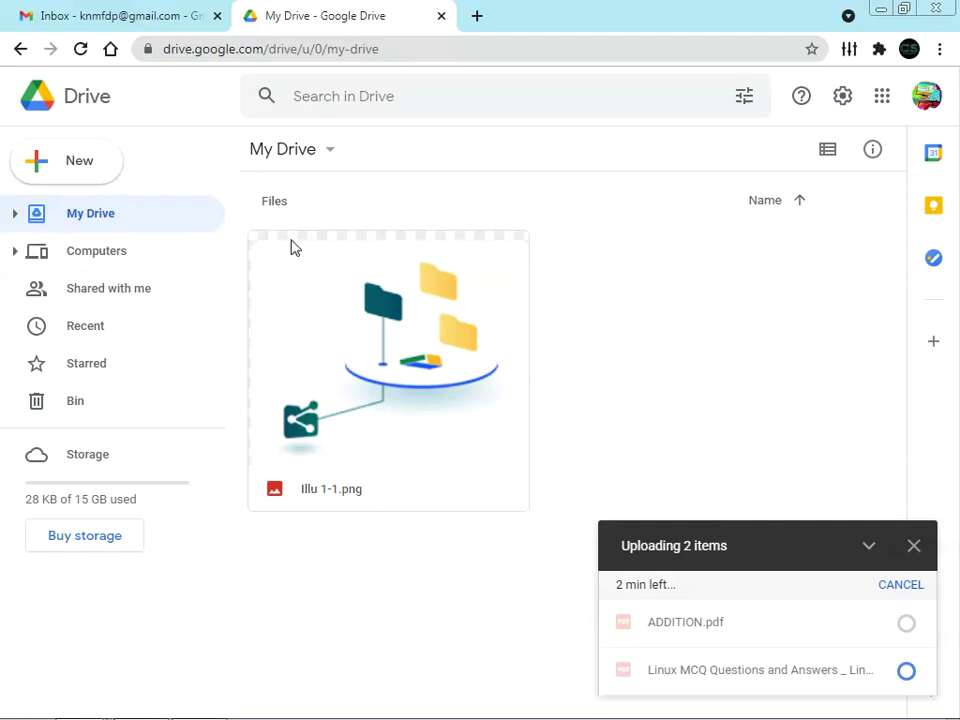
click(84, 174)
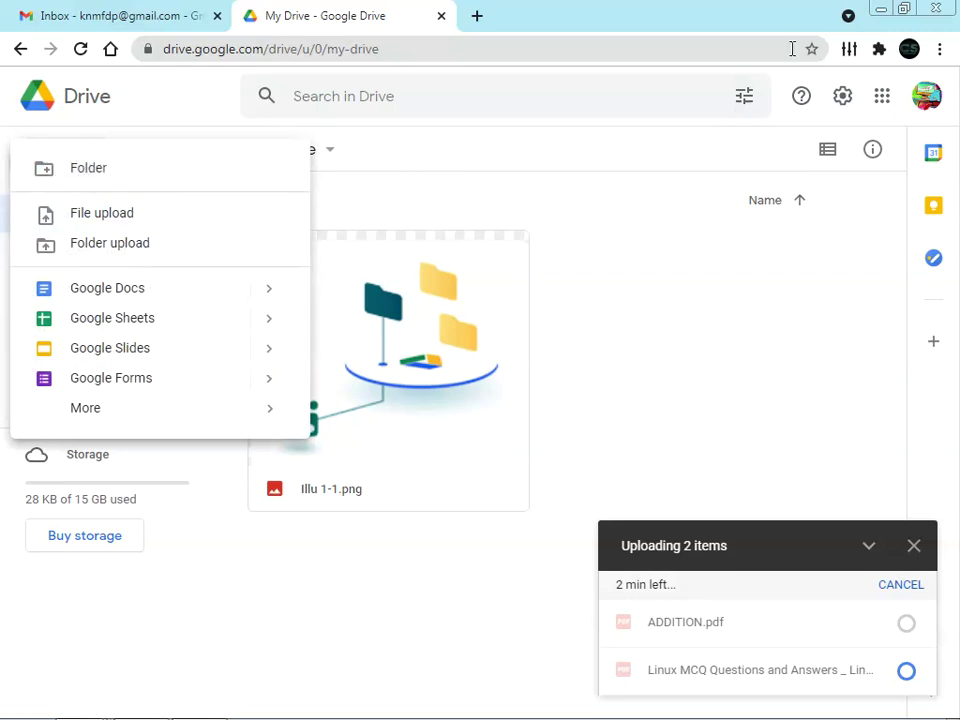
click(879, 9)
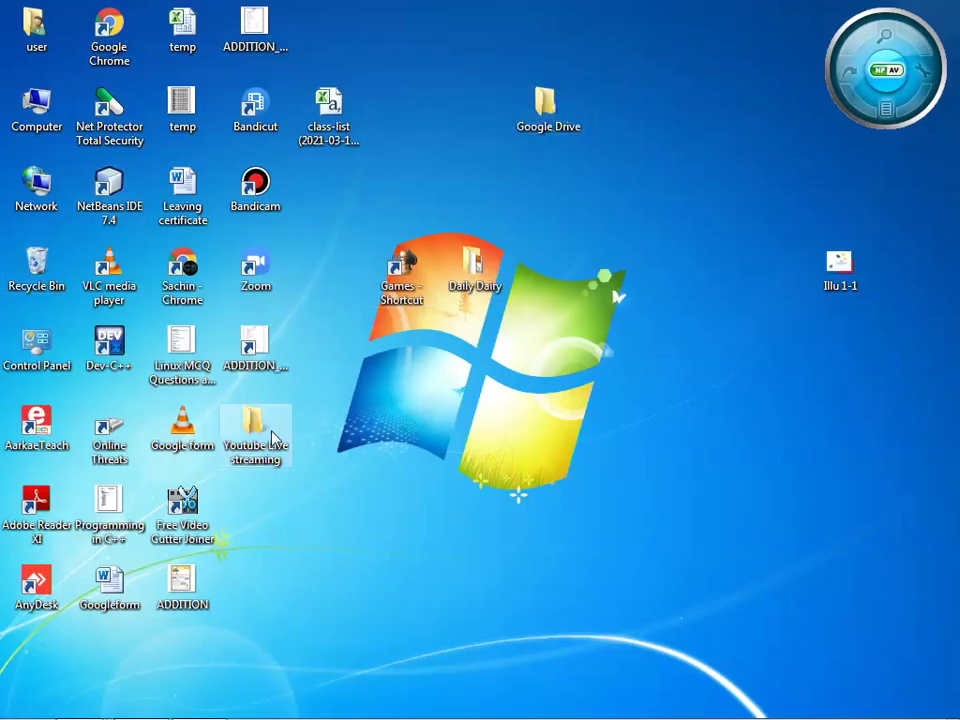
click(546, 108)
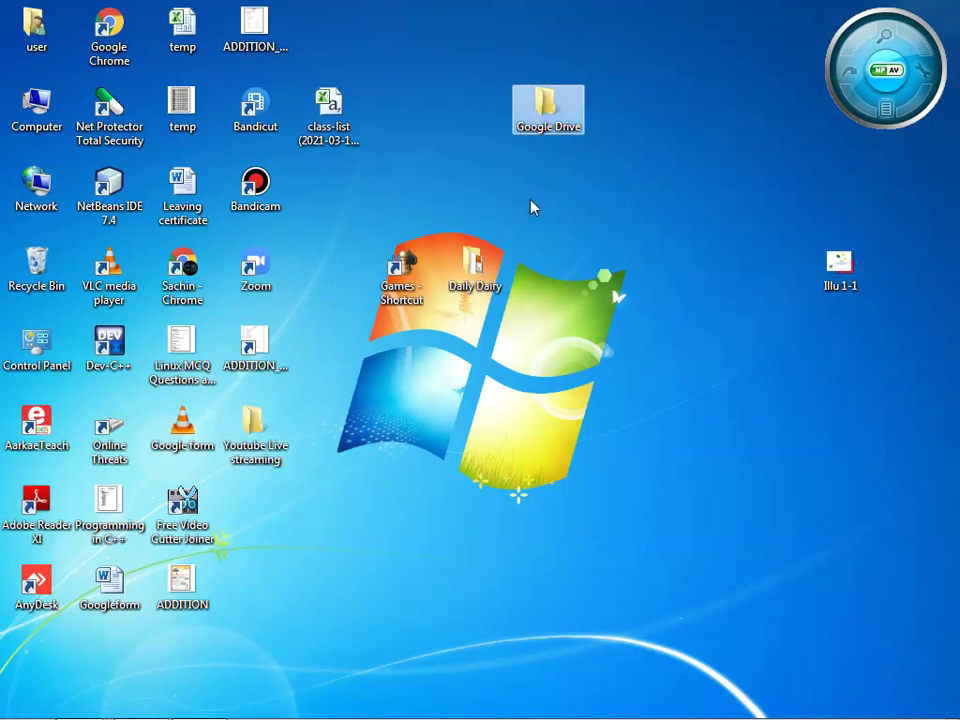
key(alt+Tab)
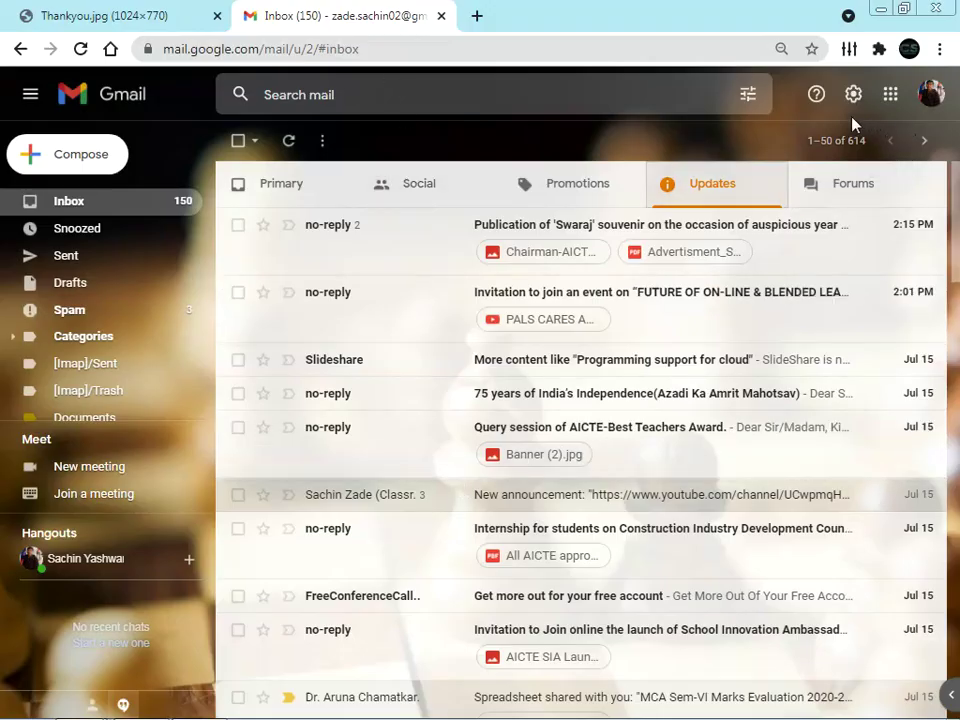
key(alt+Tab)
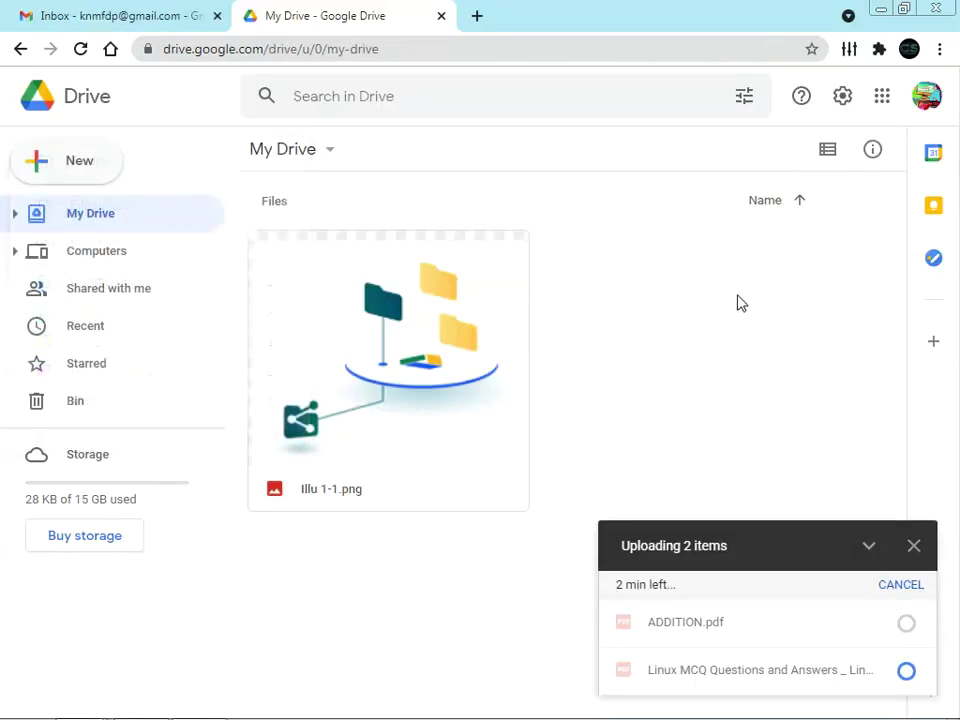
Create a new folder named Demo in My Drive.
click(80, 165)
click(86, 170)
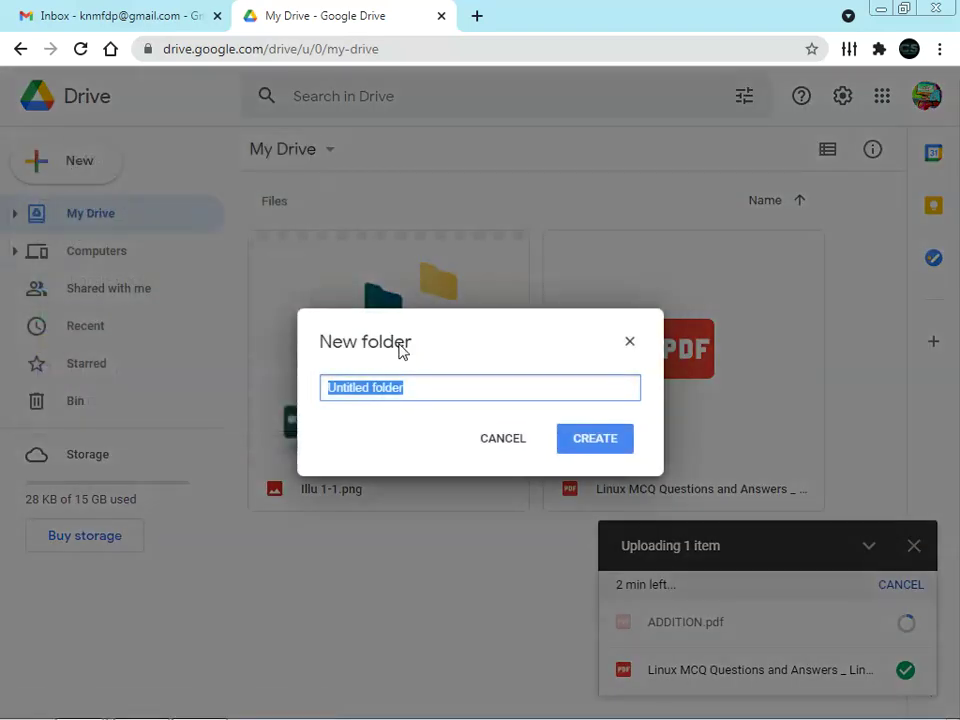
text(Demo)
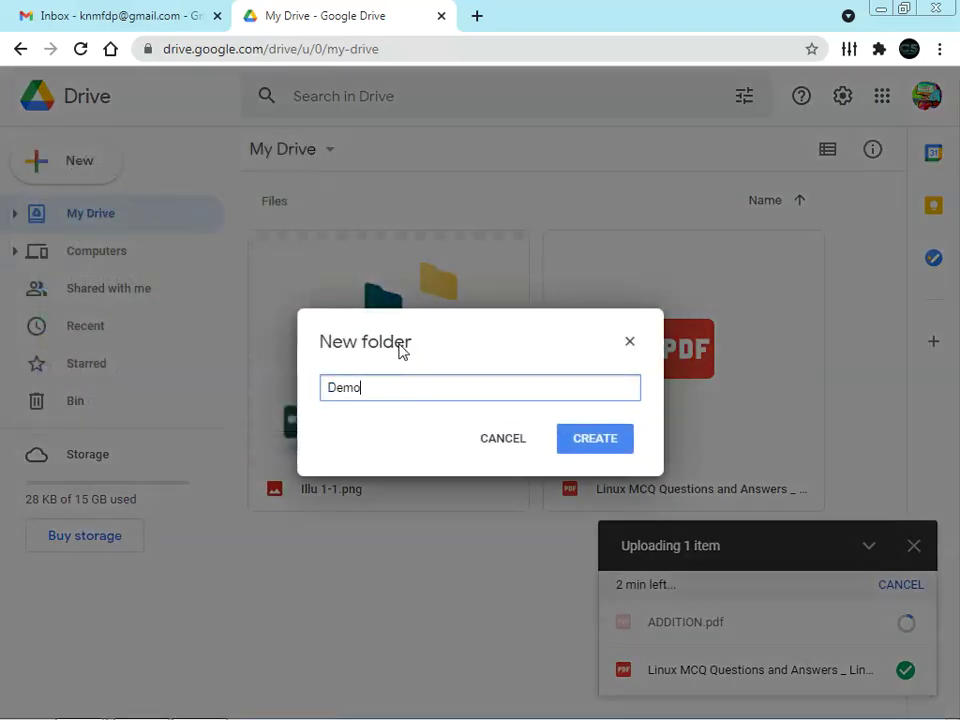
click(589, 443)
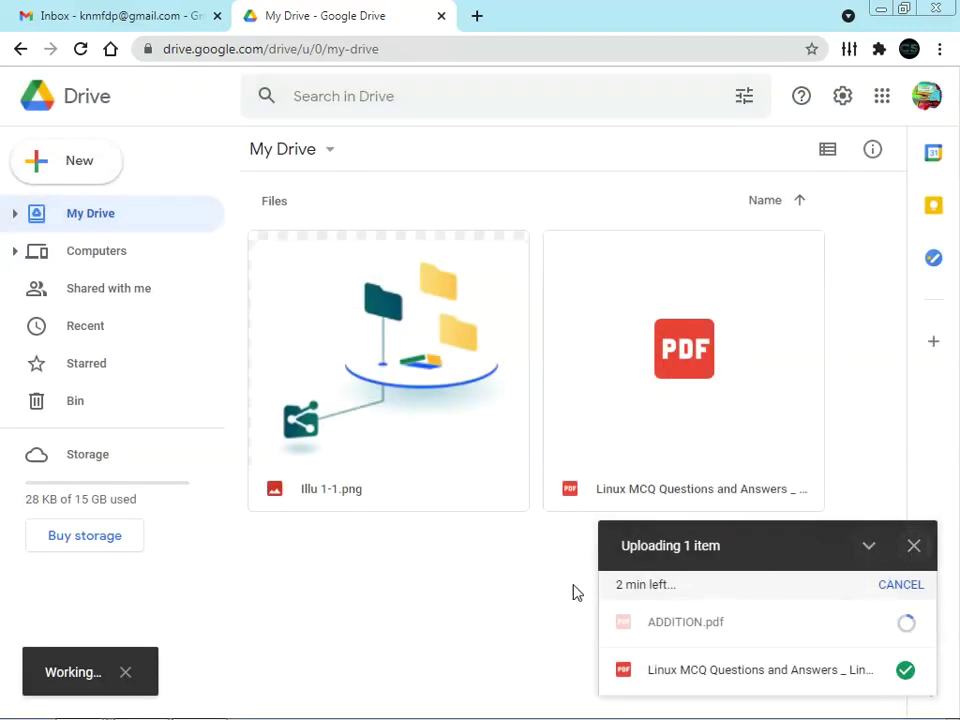
Cancel the unfinished ADDITION.pdf upload.
click(914, 546)
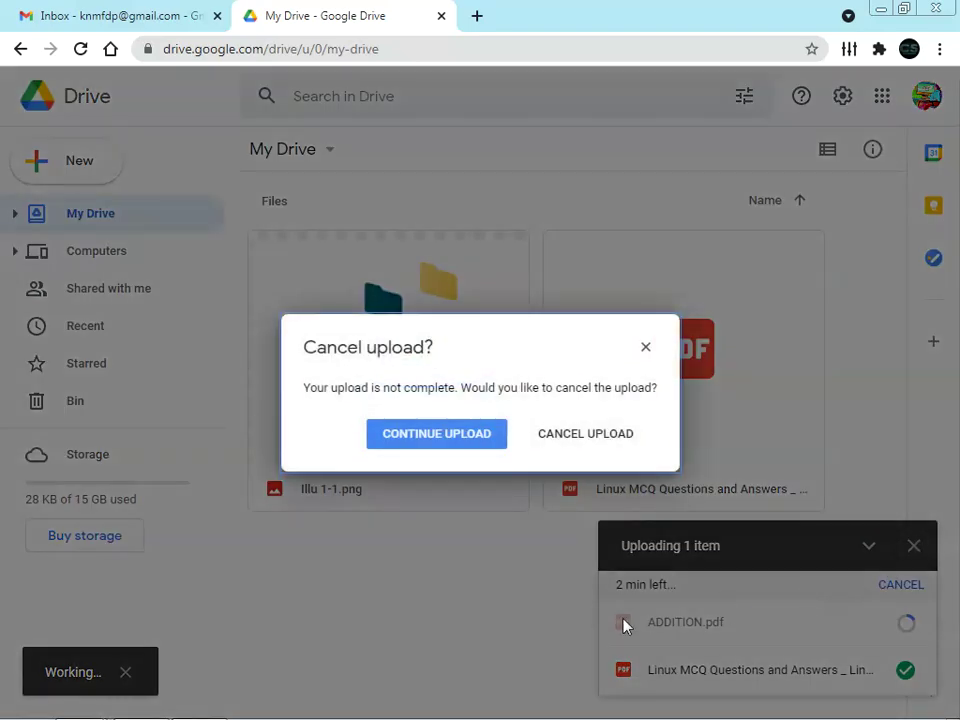
click(566, 438)
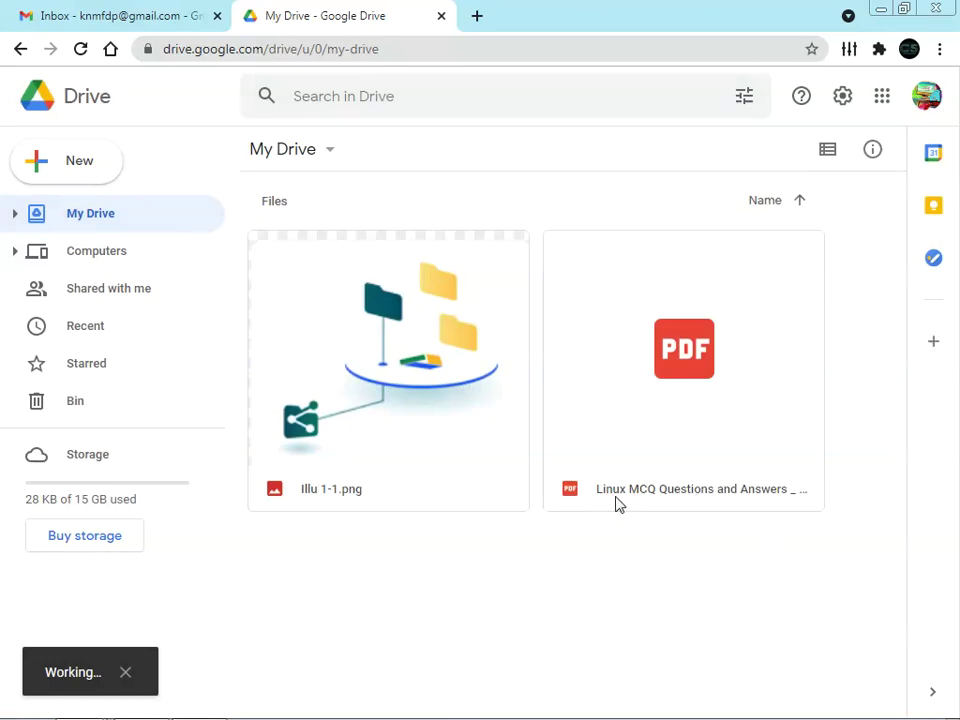
Switch the My Drive file display to list layout and back to grid layout.
right_click(525, 612)
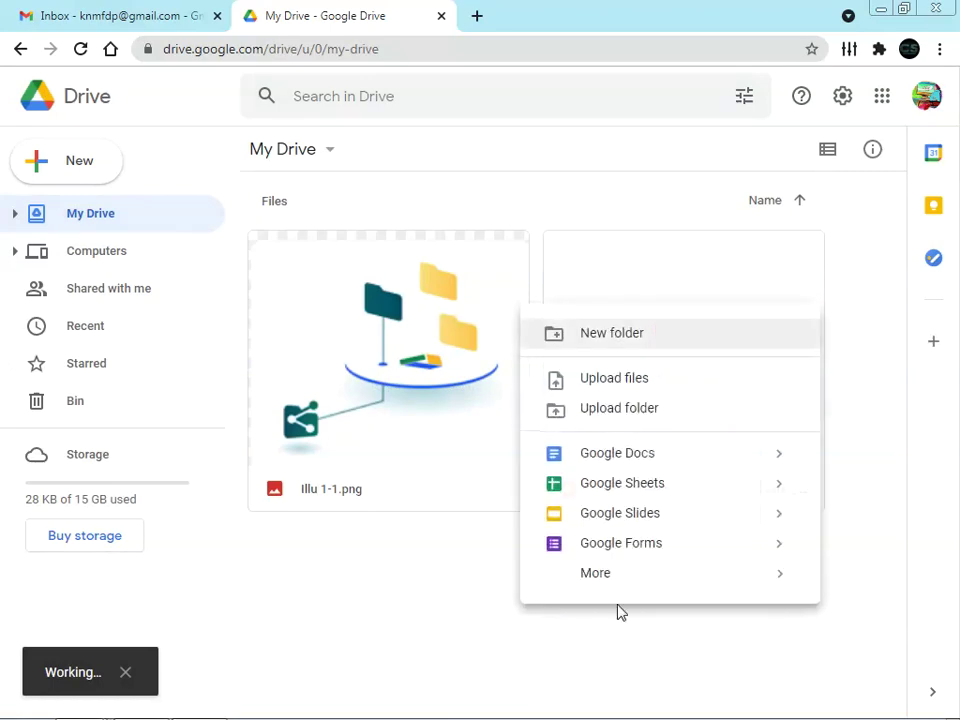
click(452, 626)
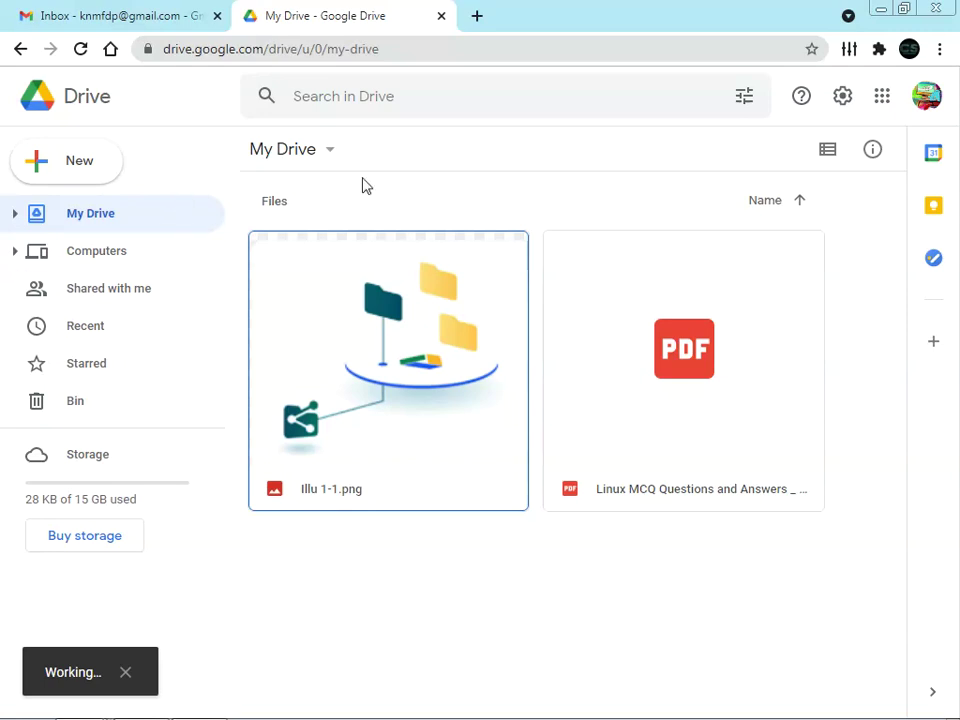
click(829, 152)
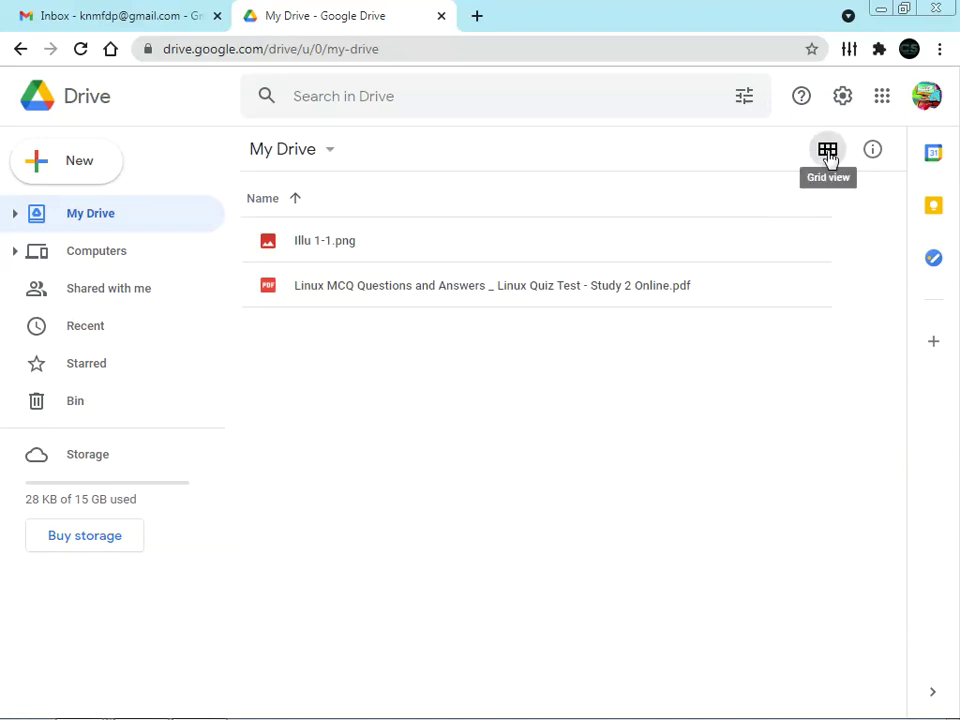
click(828, 153)
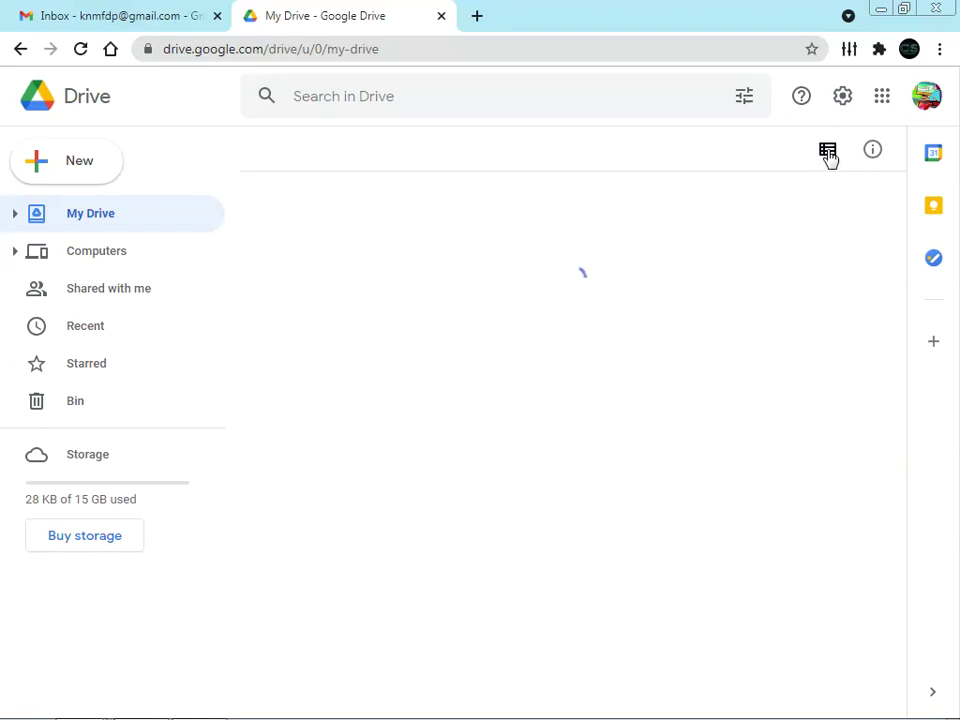
click(94, 172)
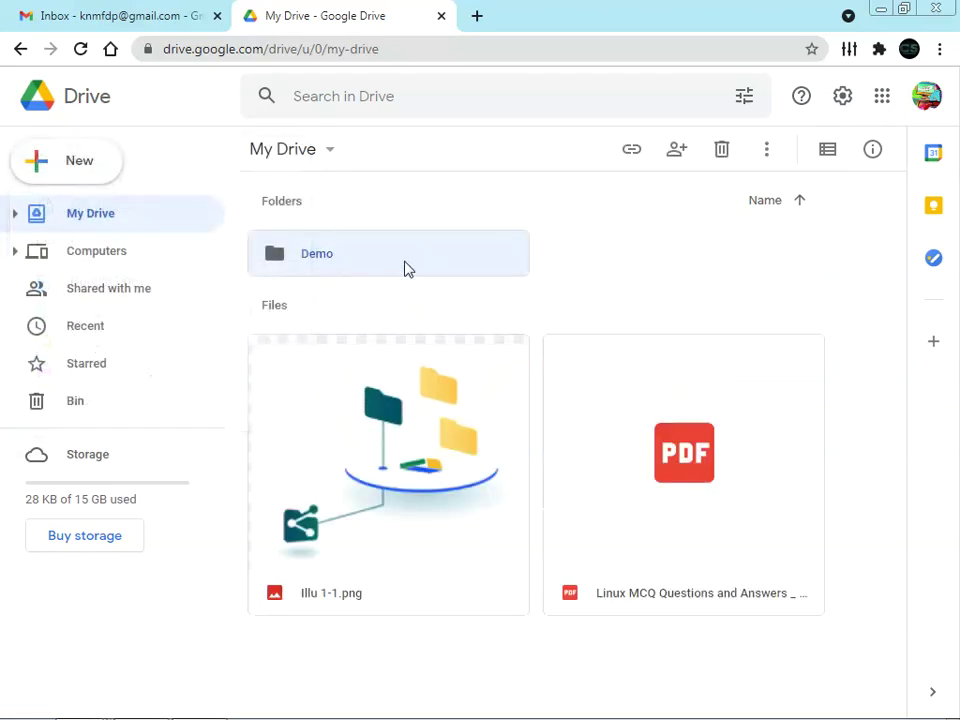
Open the Demo folder and upload the Illu 1-1 image from the desktop into it.
double_click(314, 266)
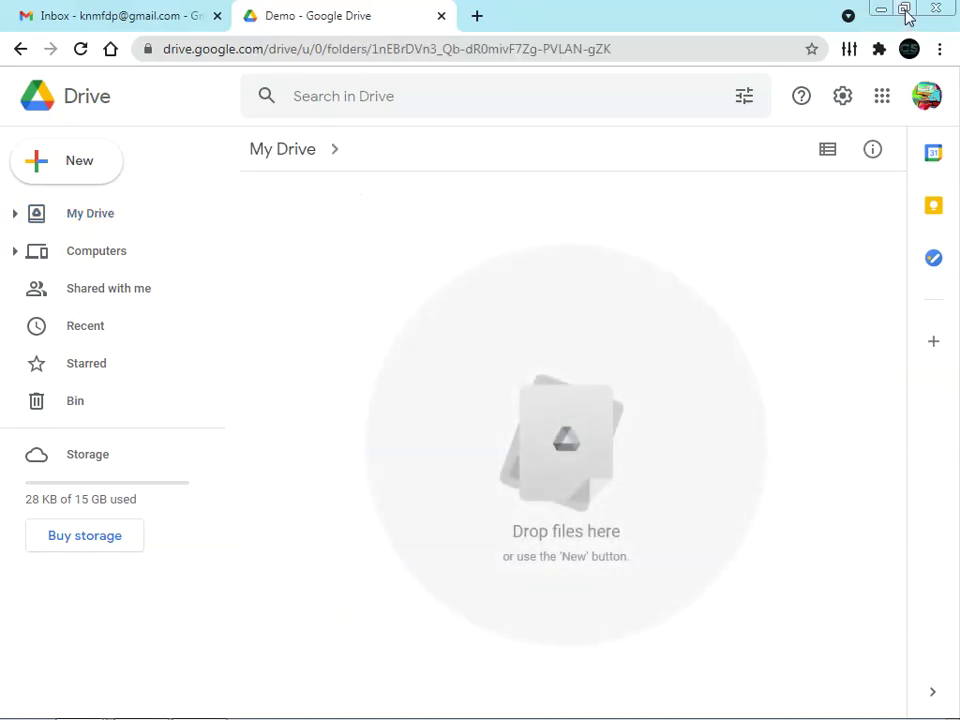
click(903, 10)
drag(755, 16, 722, 62)
click(876, 10)
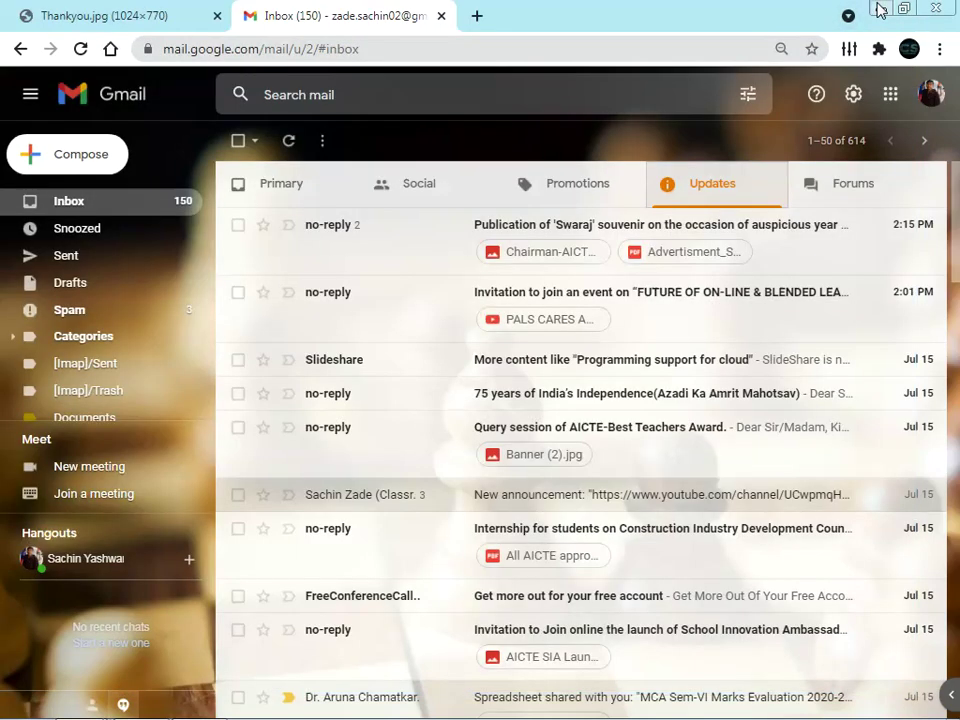
drag(664, 64, 567, 84)
drag(840, 265, 450, 380)
click(761, 68)
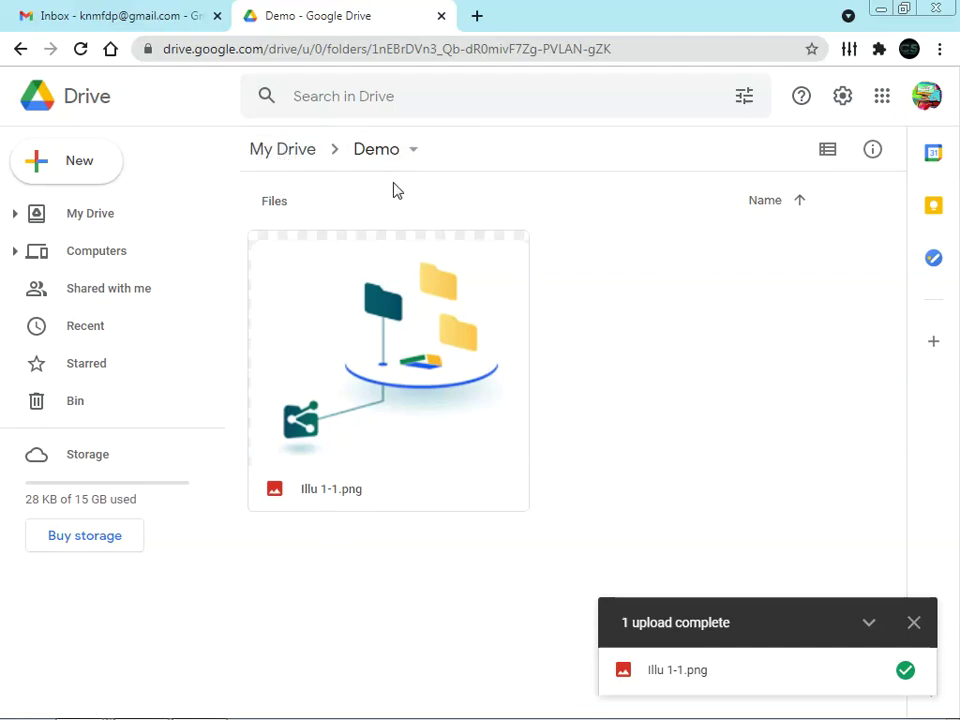
Return to My Drive and upload the ADDITION_NT, B Voc Applied Skill-I Assignment, class-list, download and Google Drive files together.
click(290, 150)
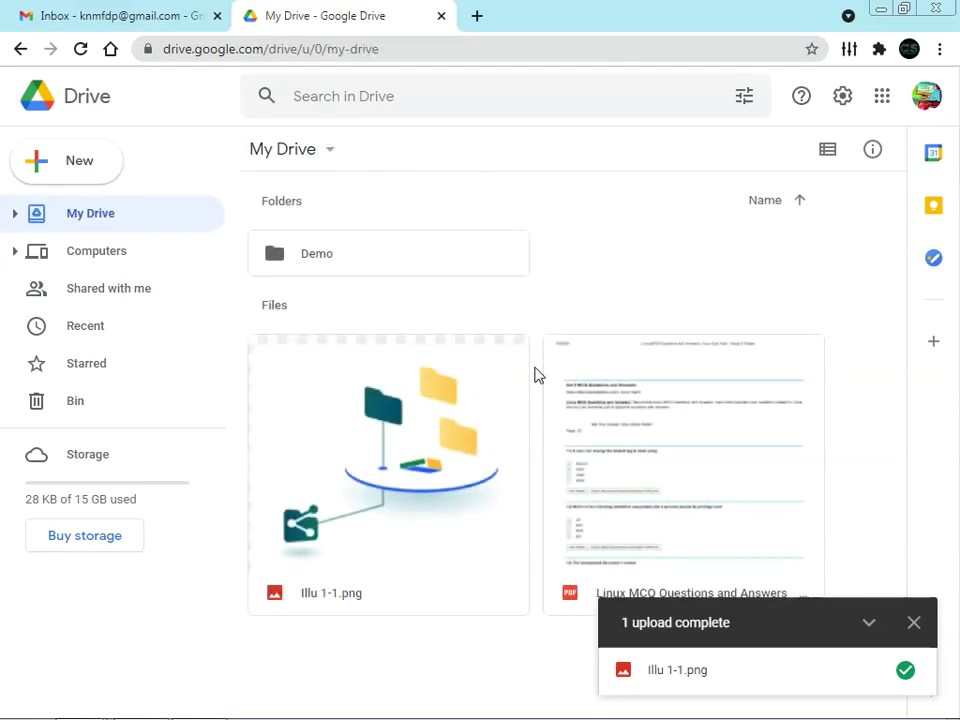
click(914, 627)
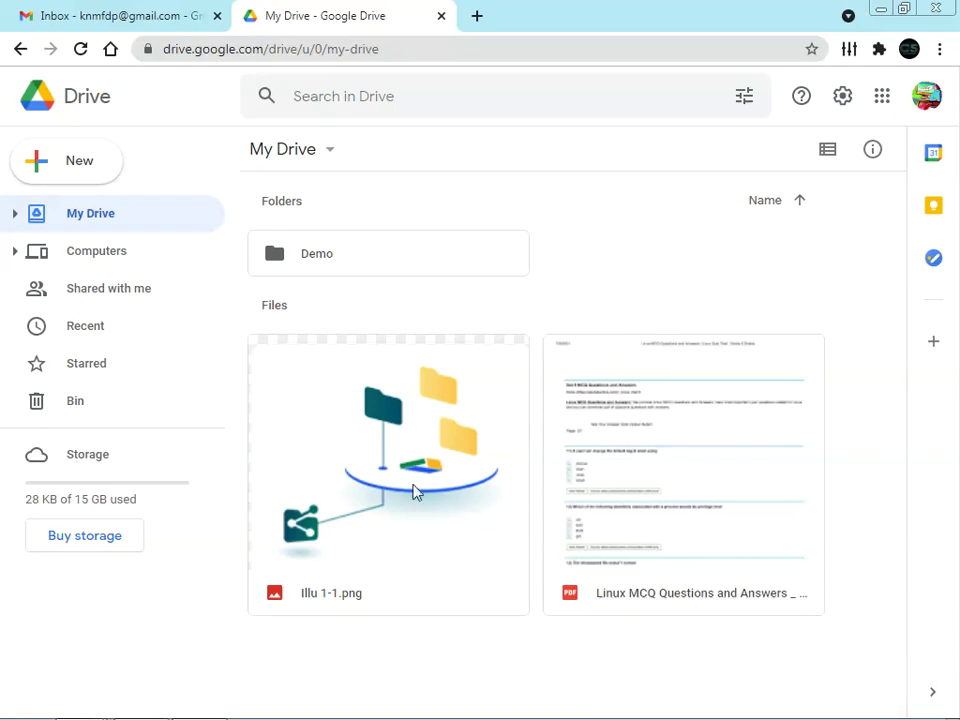
click(84, 163)
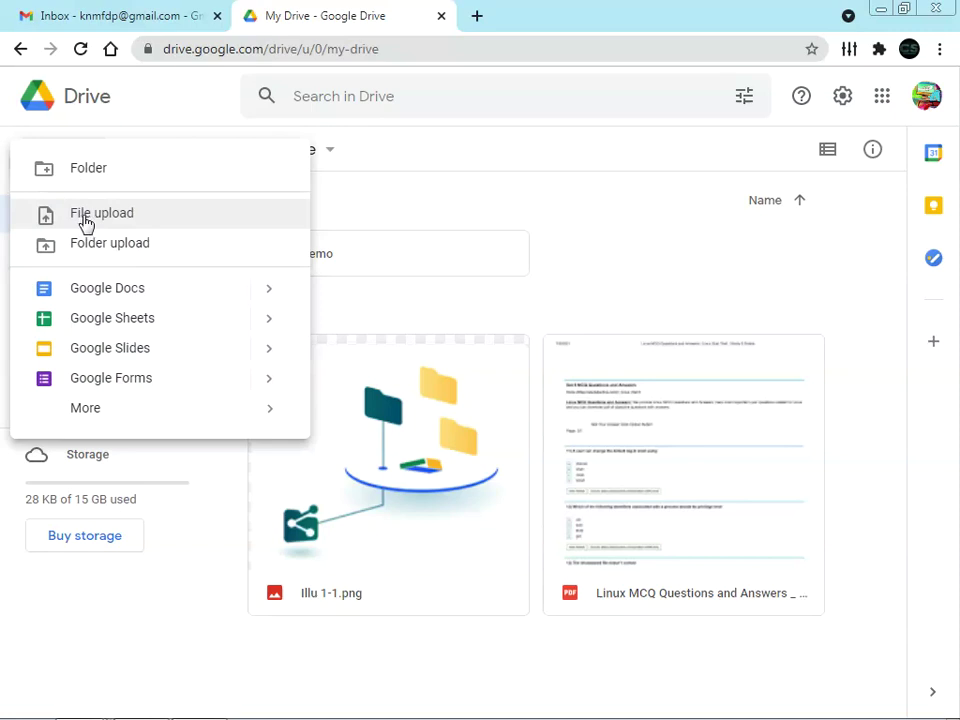
click(125, 221)
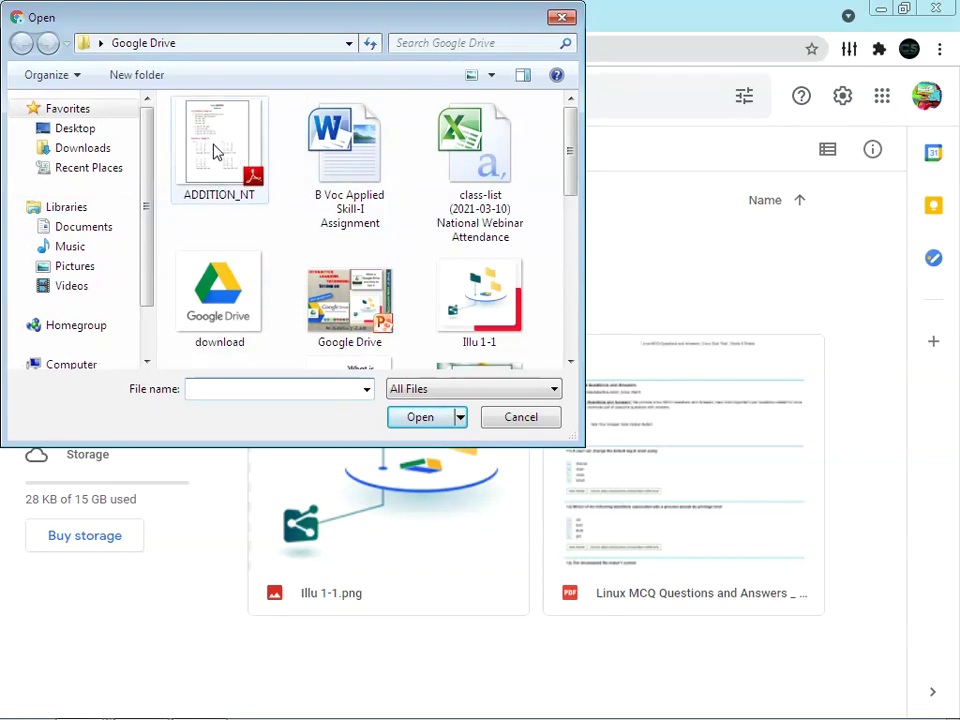
click(214, 150)
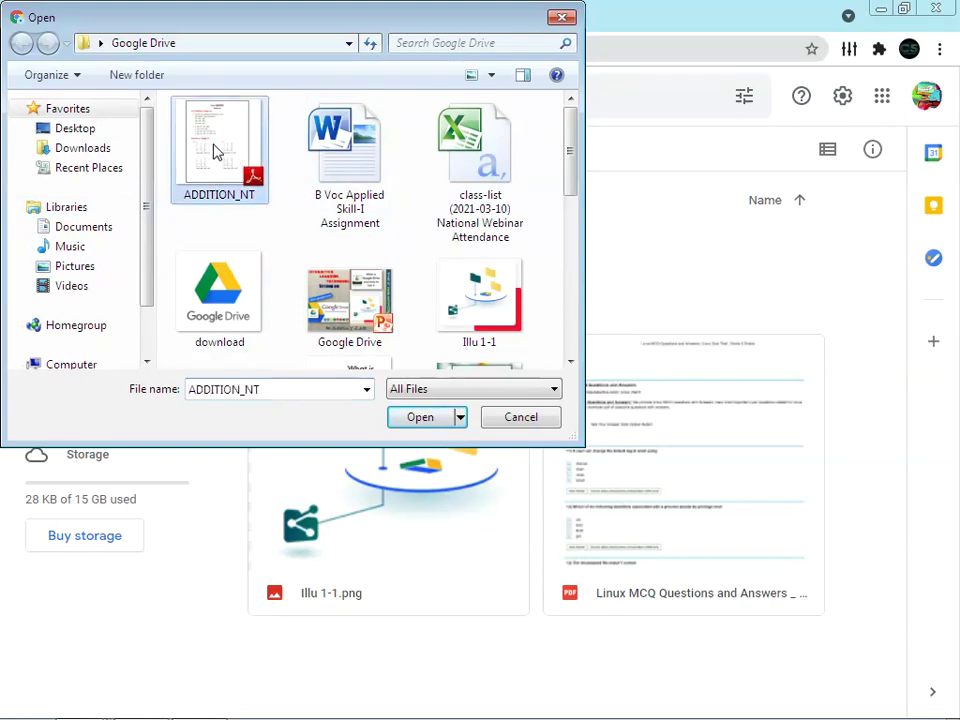
click(342, 175)
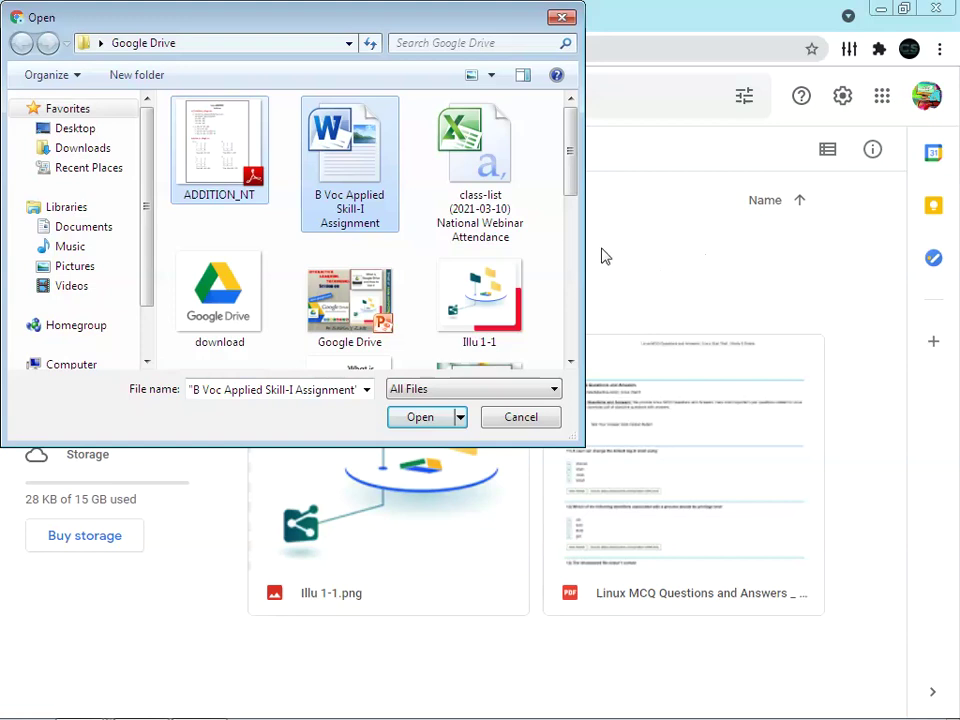
ctrl+click(505, 250)
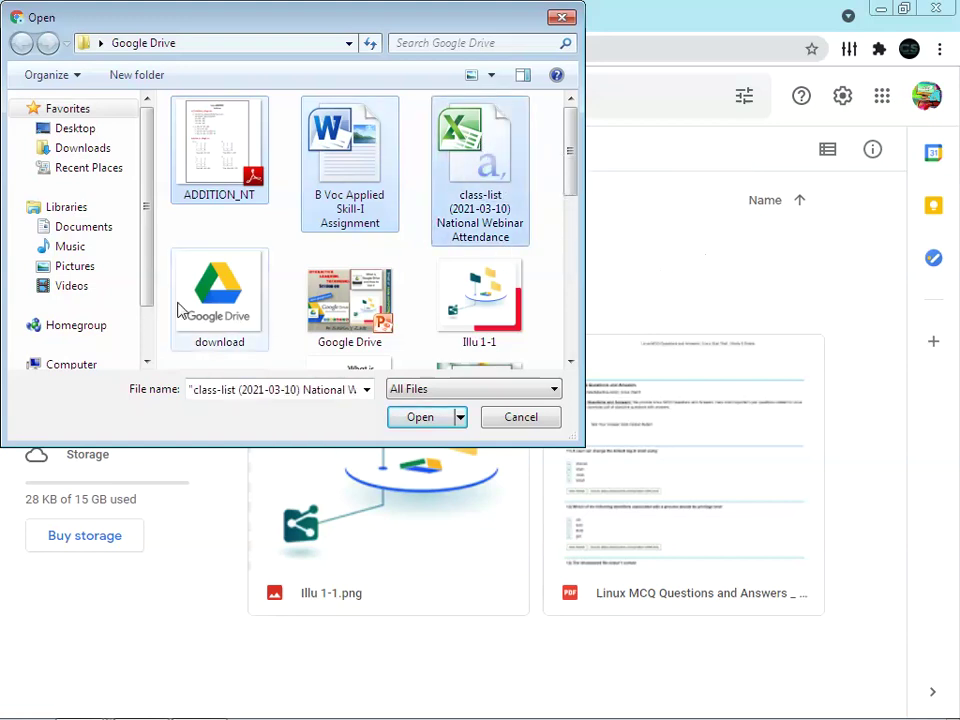
ctrl+click(222, 300)
ctrl+click(362, 308)
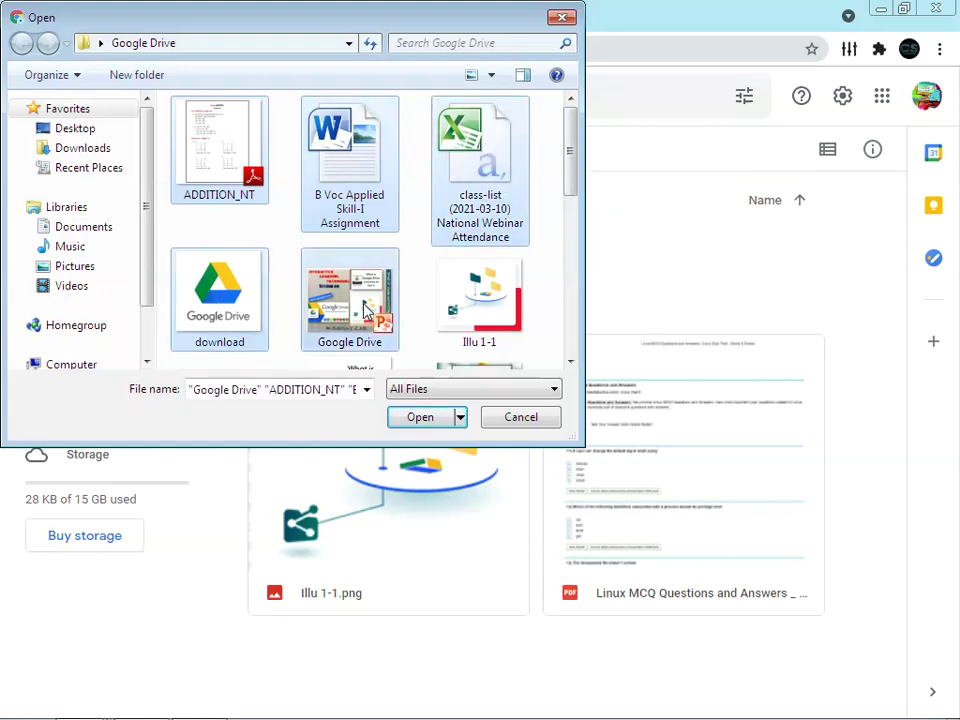
click(415, 417)
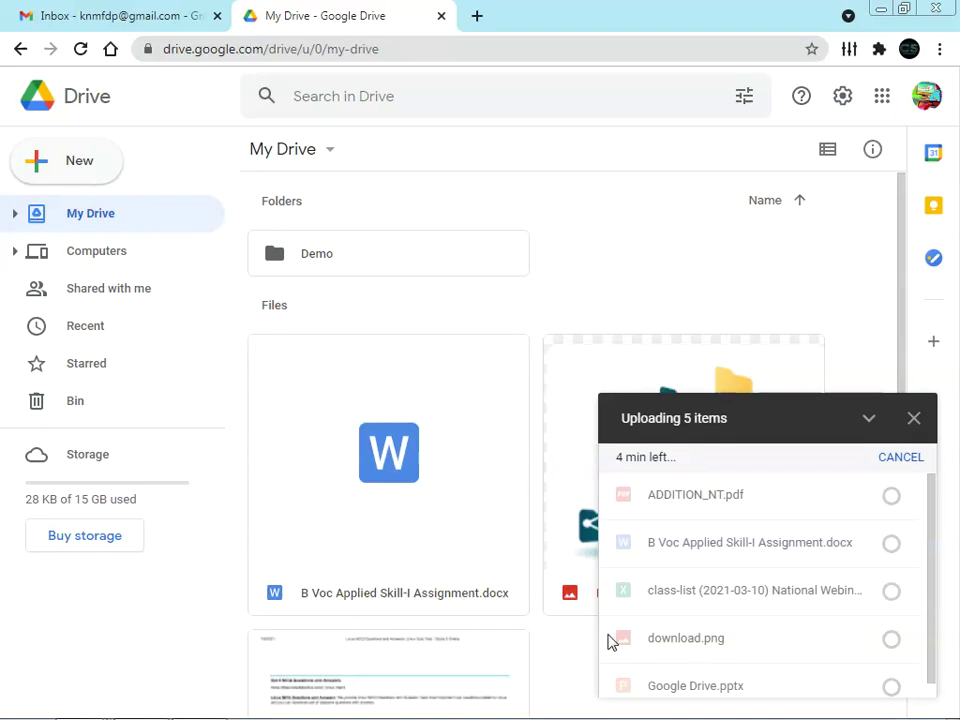
Examine the newly uploaded files in My Drive and the upload status of each selected file.
click(867, 419)
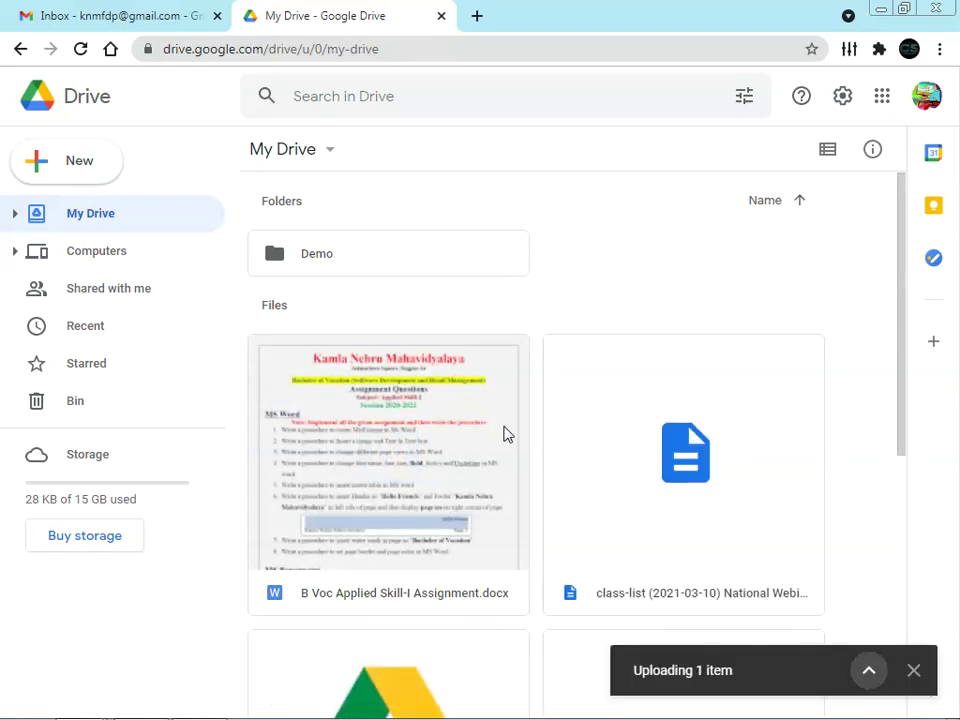
scroll(505, 435, down, 4)
scroll(470, 510, down, 2)
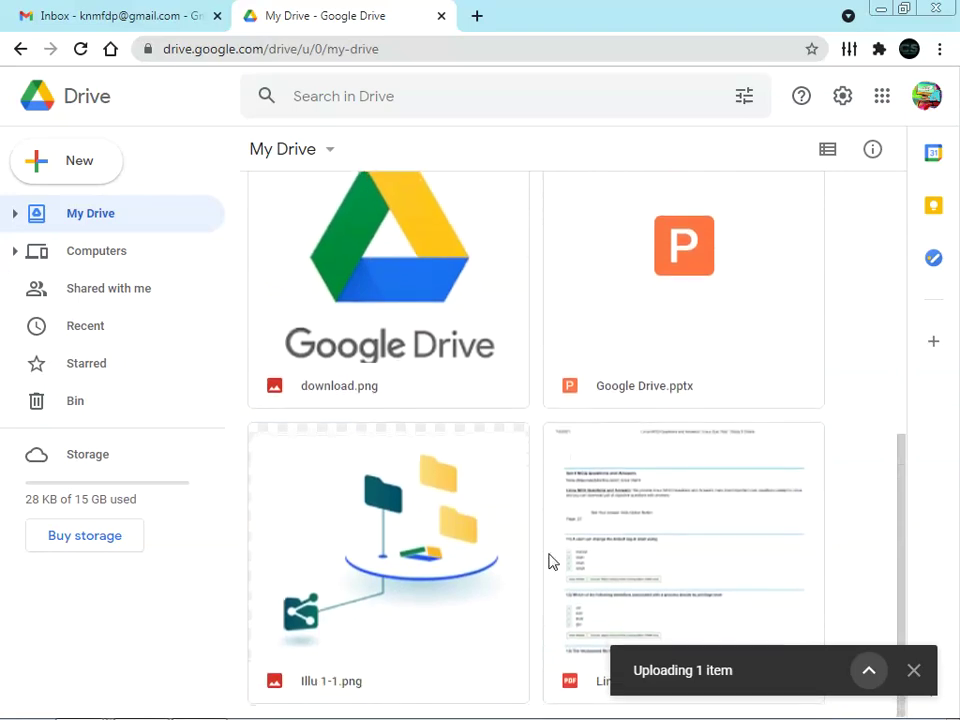
scroll(553, 560, up, 5)
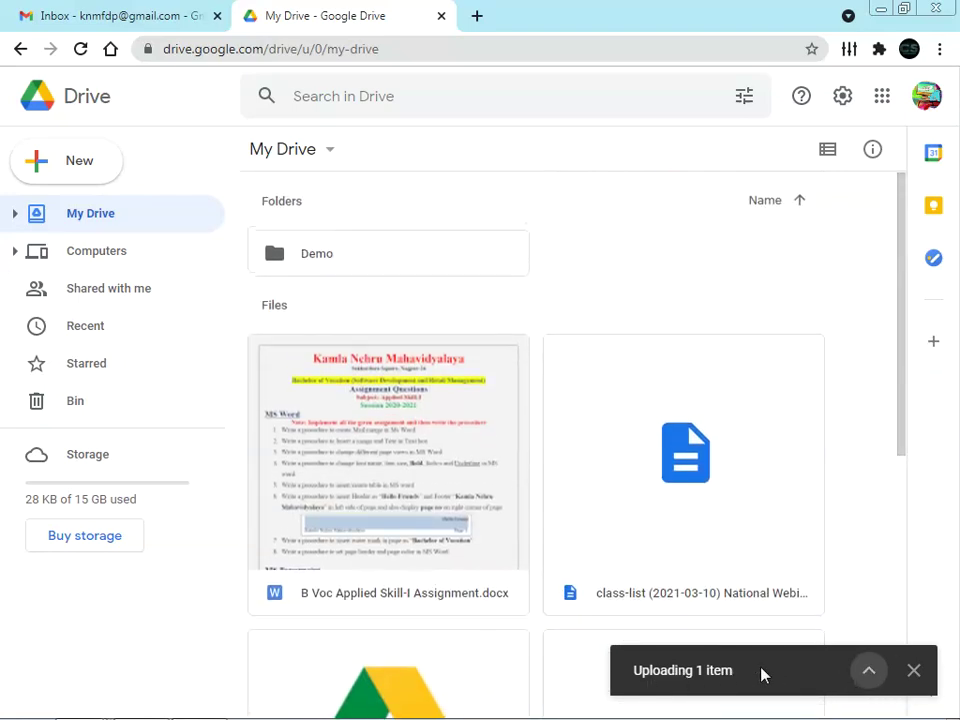
click(852, 670)
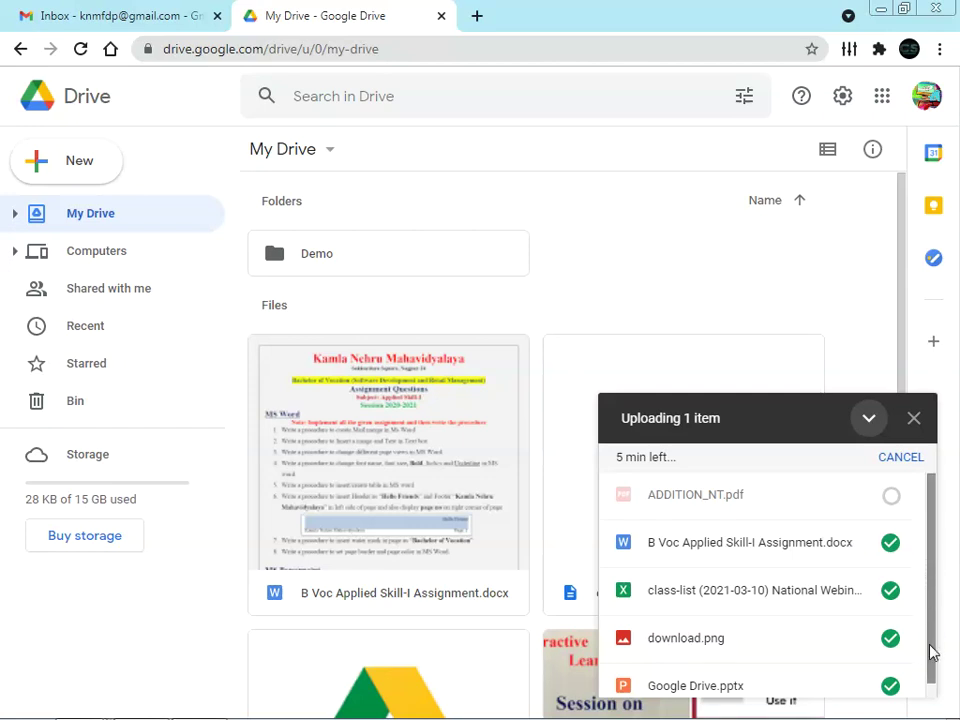
drag(930, 645, 937, 652)
scroll(935, 620, up, 1)
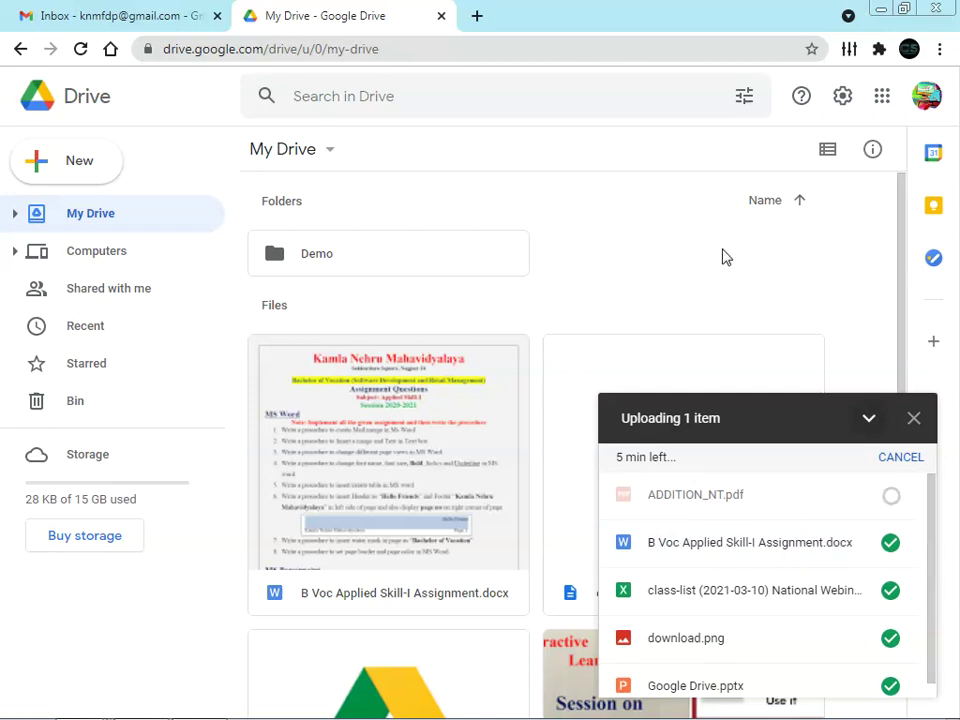
click(868, 419)
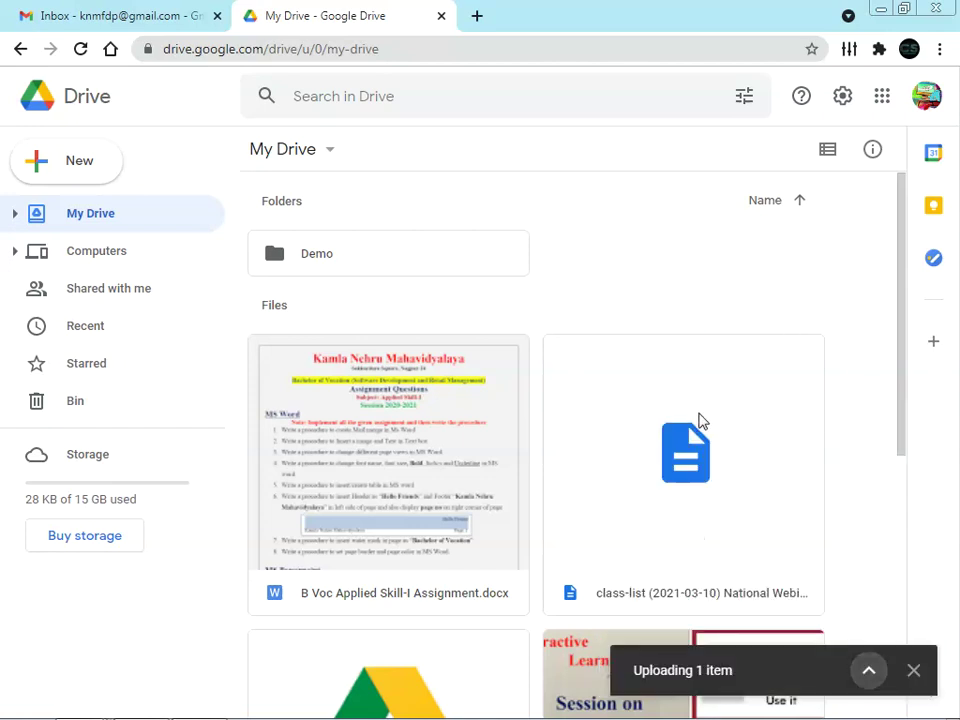
Upload the entire Google Drive folder from the desktop to My Drive and approve uploading all its files.
click(92, 166)
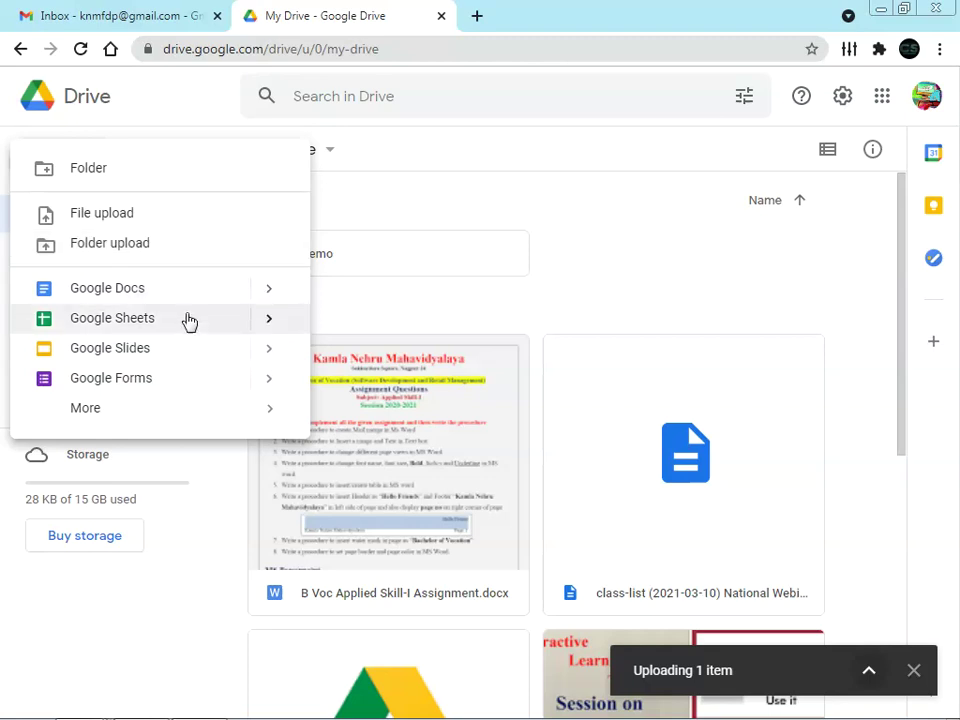
click(112, 252)
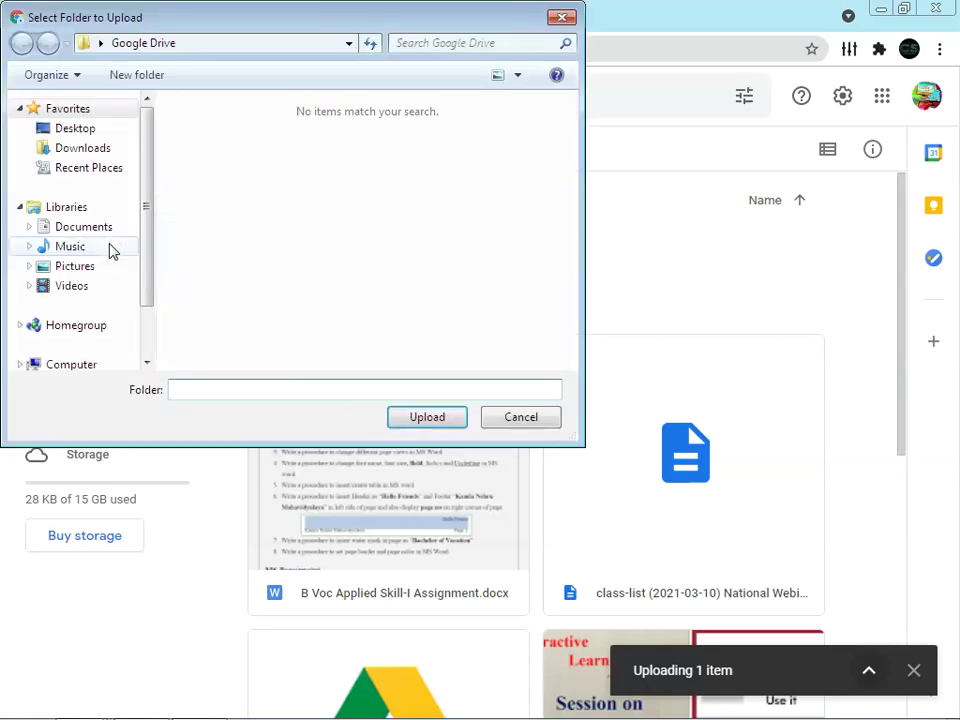
click(72, 130)
click(300, 231)
scroll(311, 234, down, 2)
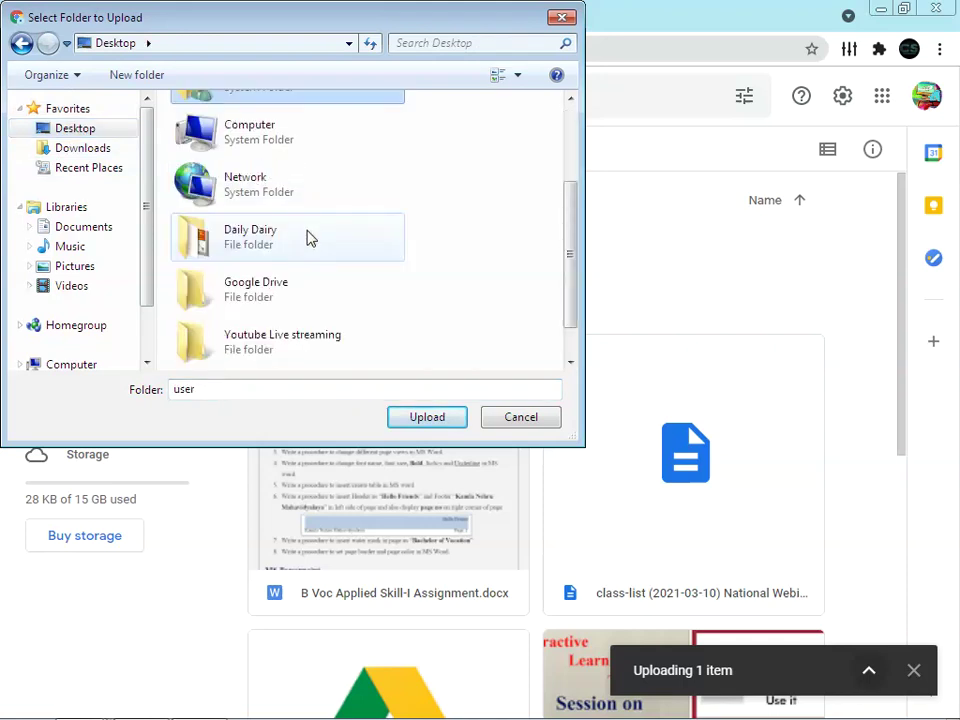
click(240, 302)
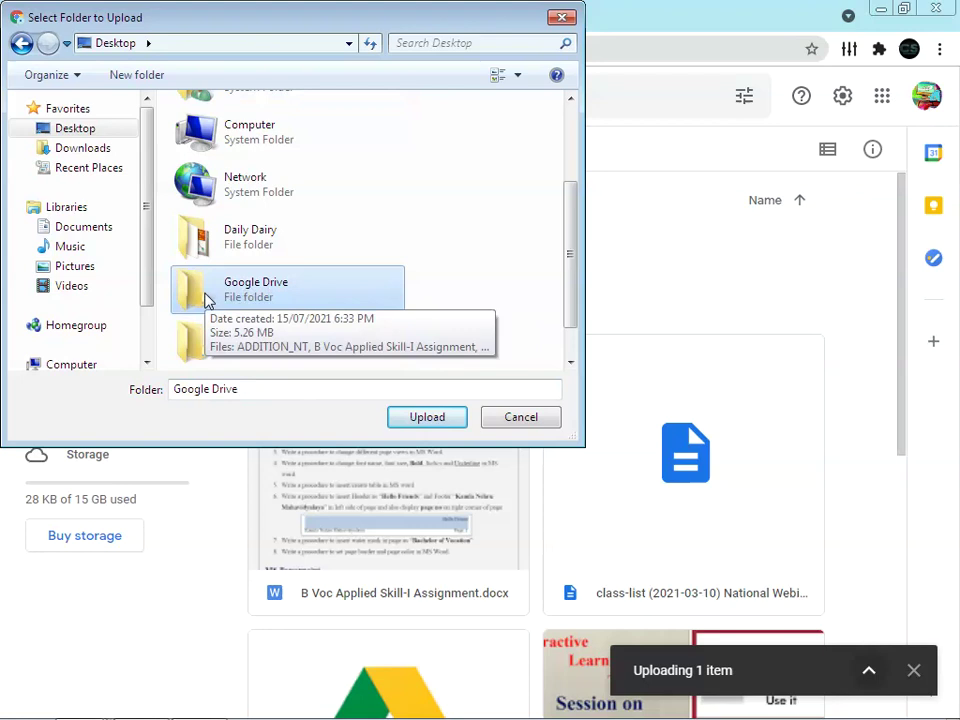
click(428, 419)
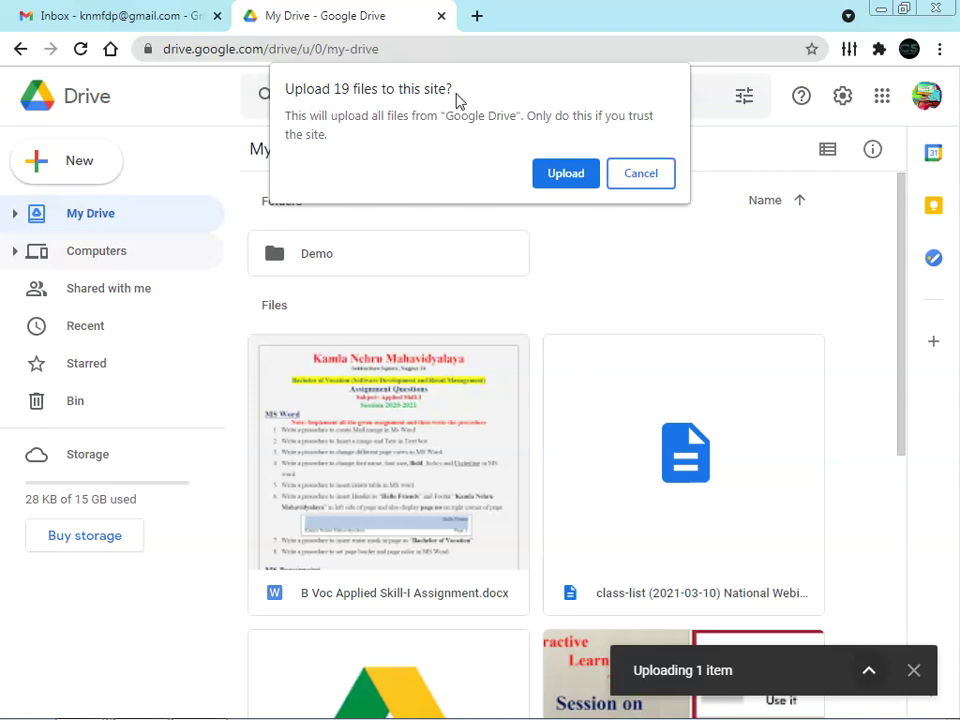
click(565, 175)
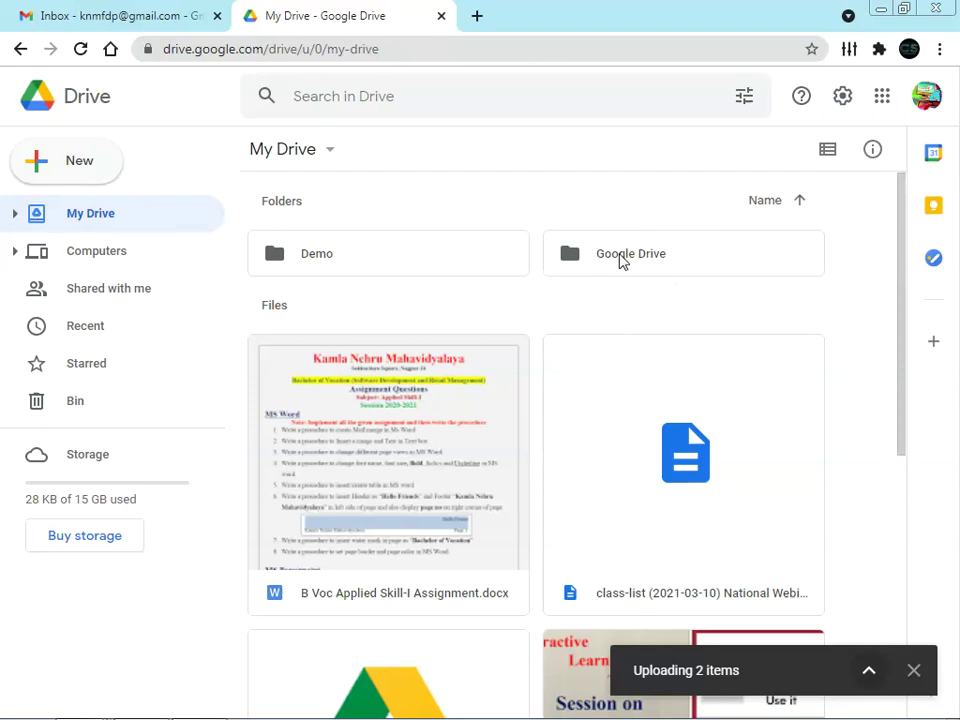
Open the uploaded Google Drive folder and examine its files and the progress of the remaining uploads.
double_click(619, 260)
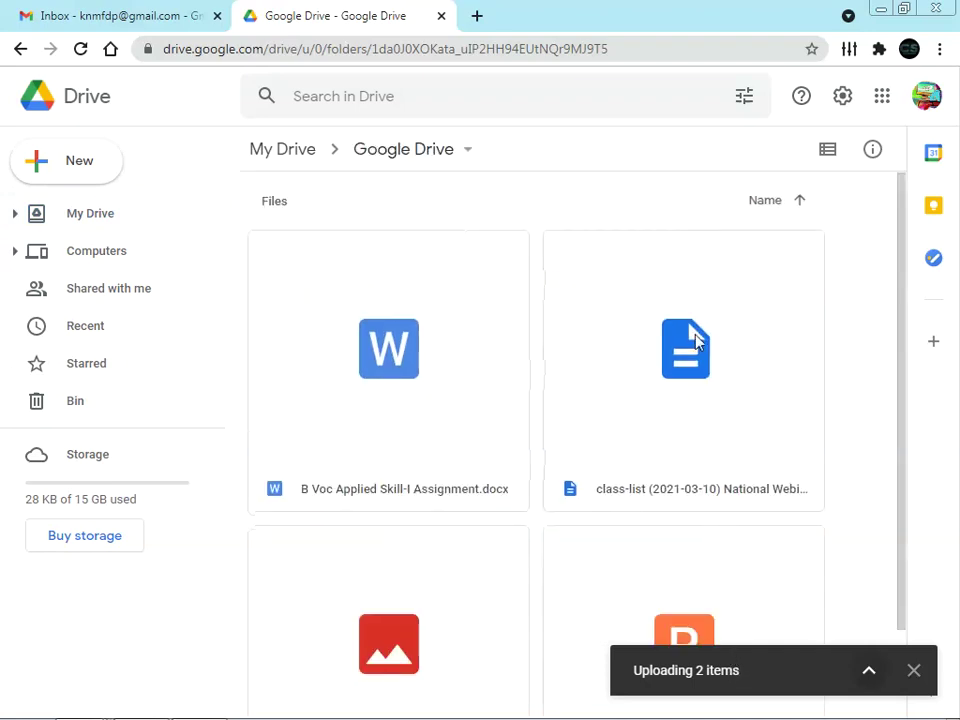
scroll(435, 426, down, 7)
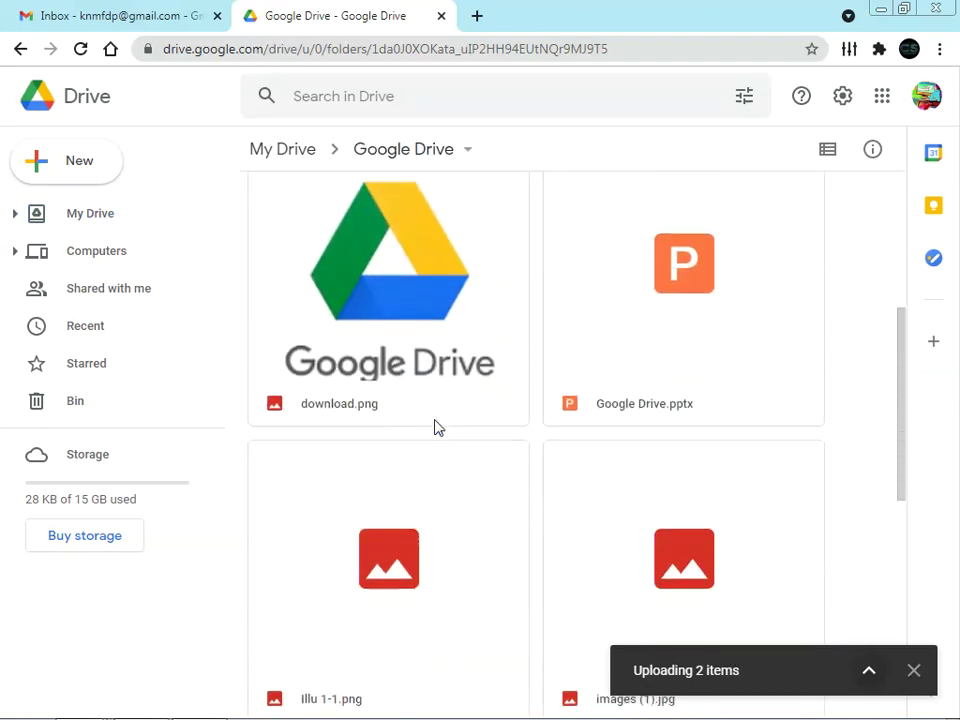
scroll(435, 426, down, 3)
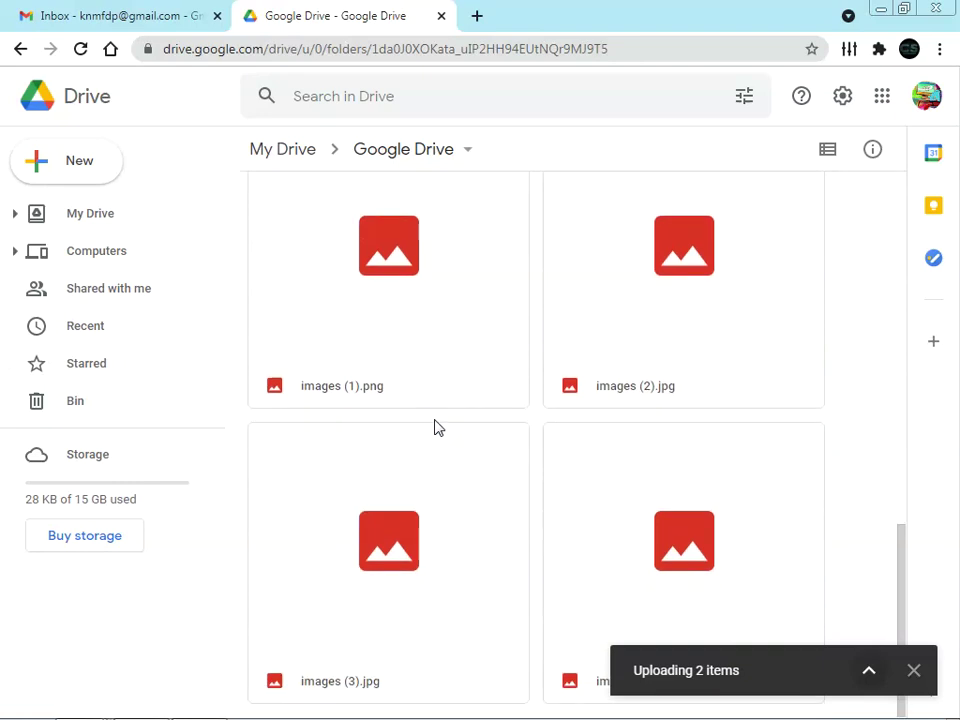
click(866, 673)
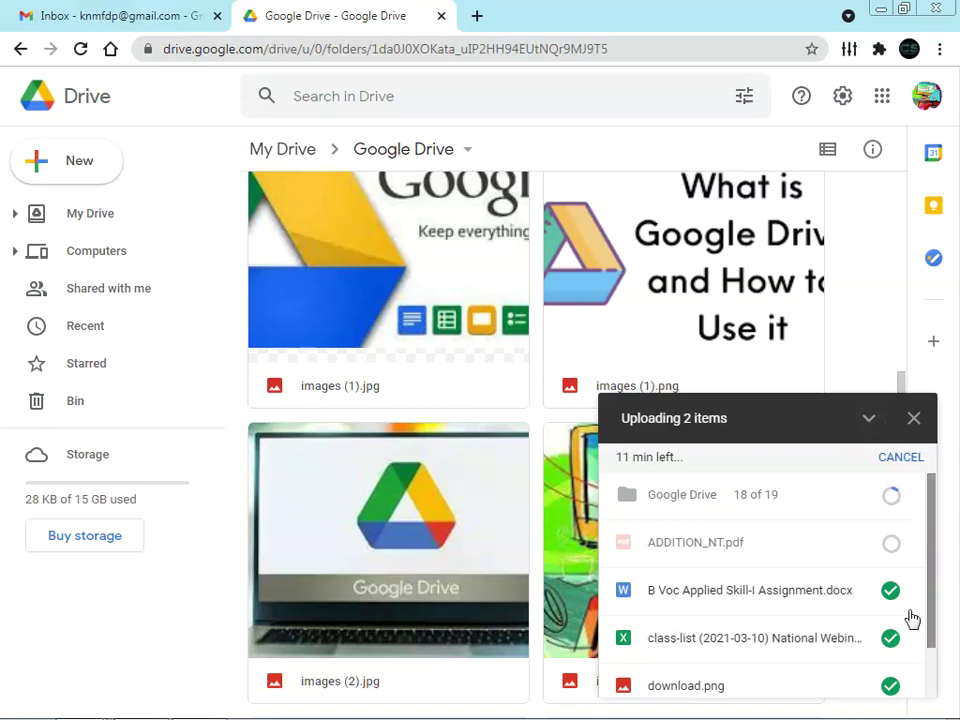
click(867, 418)
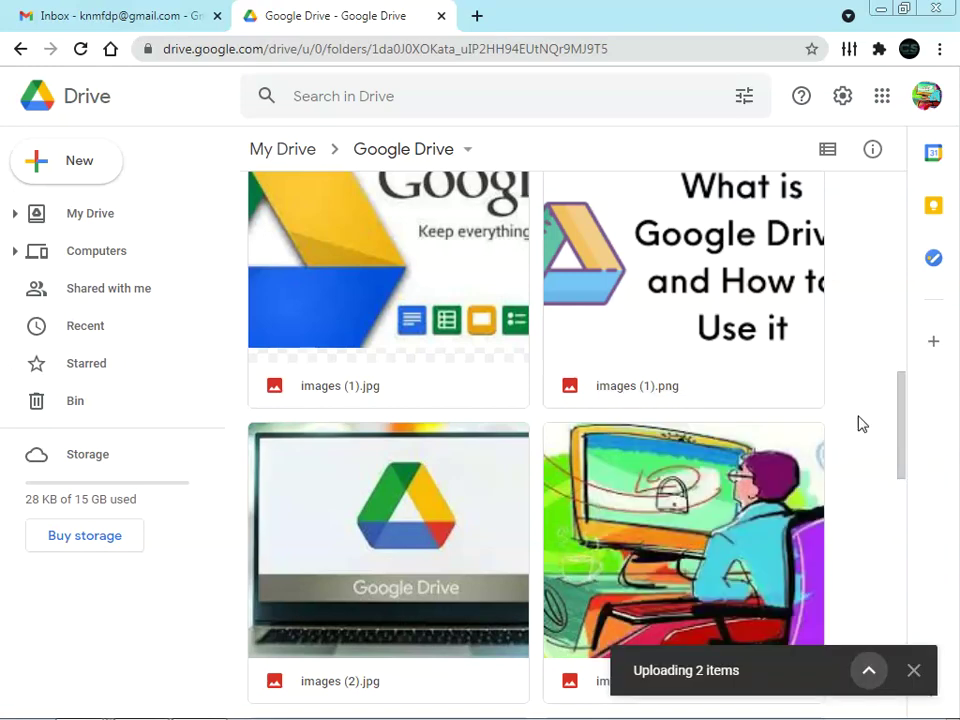
scroll(512, 387, up, 5)
scroll(512, 387, up, 1)
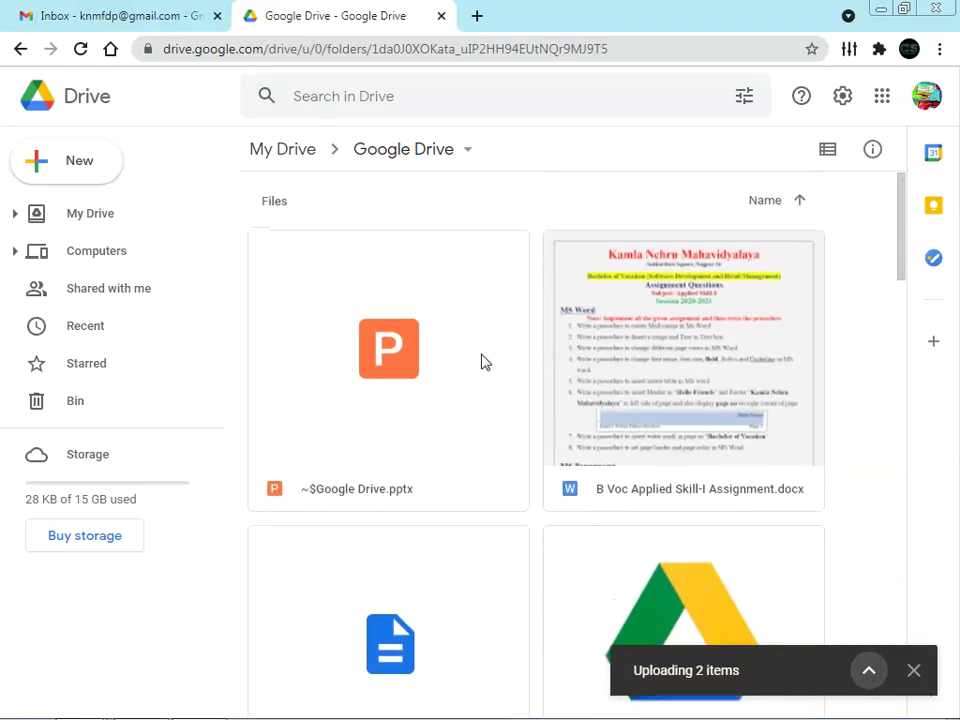
key(ctrl+minus)
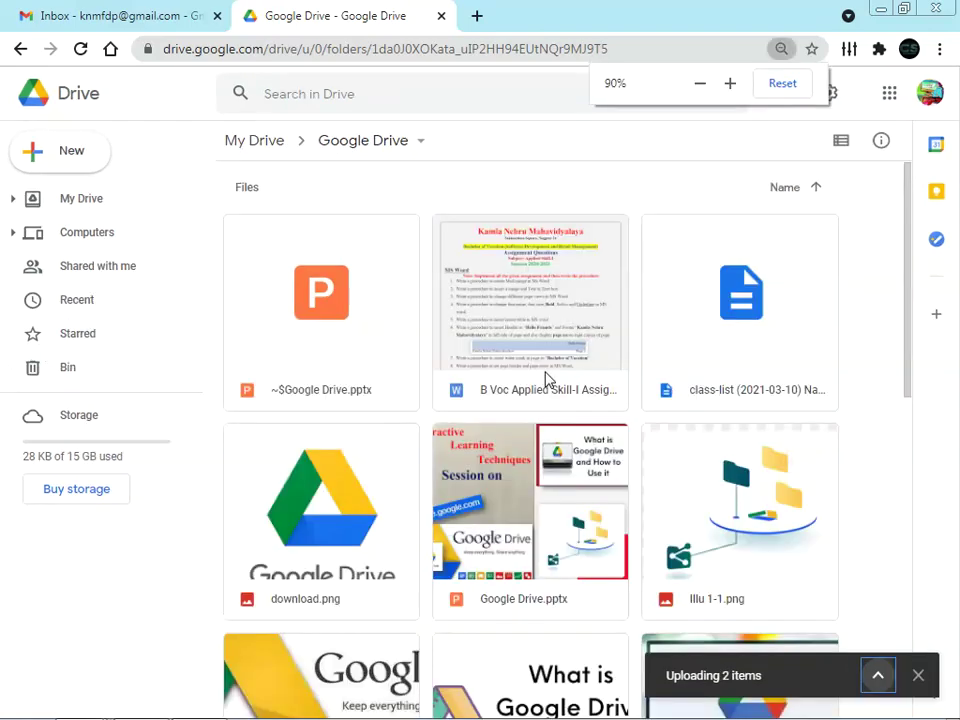
key(ctrl+minus)
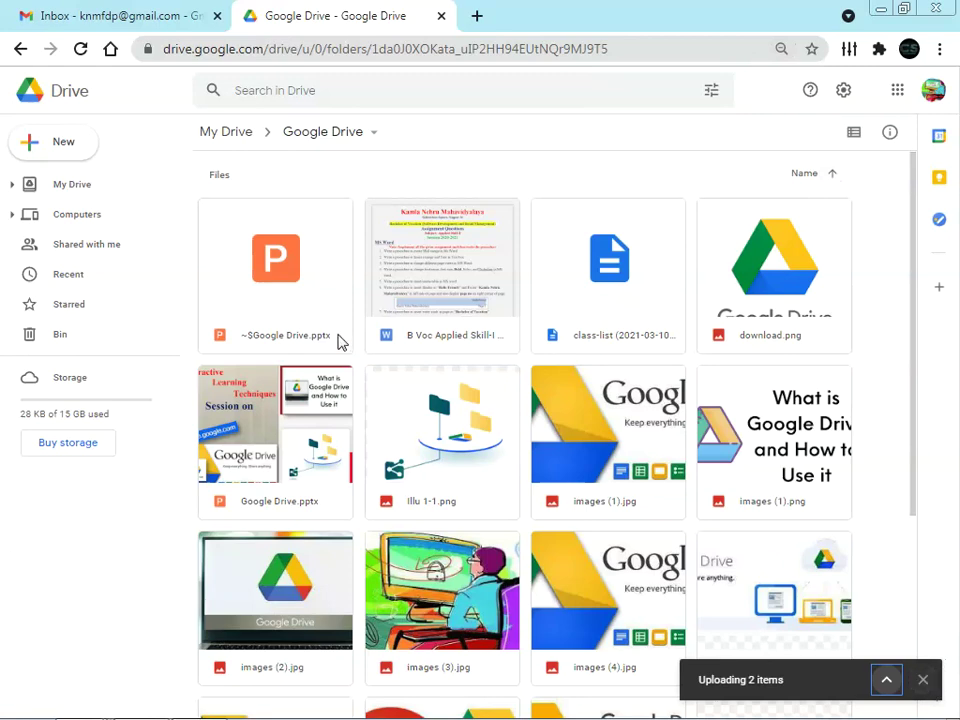
scroll(448, 355, down, 1)
scroll(448, 355, down, 3)
scroll(450, 368, up, 4)
Go back to My Drive and select the uploaded Google Drive folder.
click(65, 150)
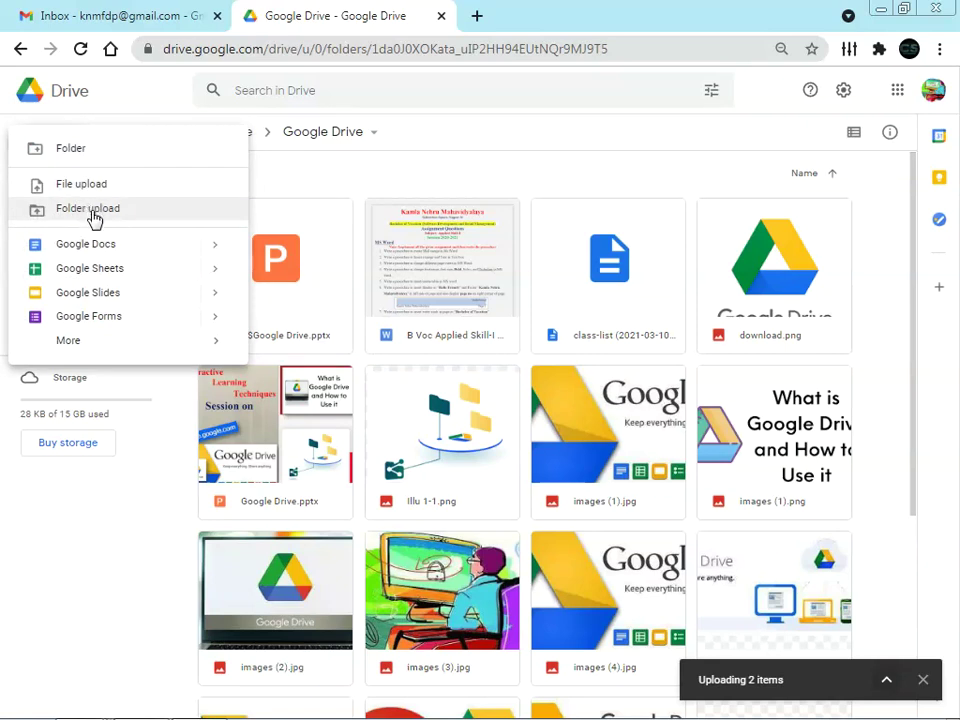
click(333, 136)
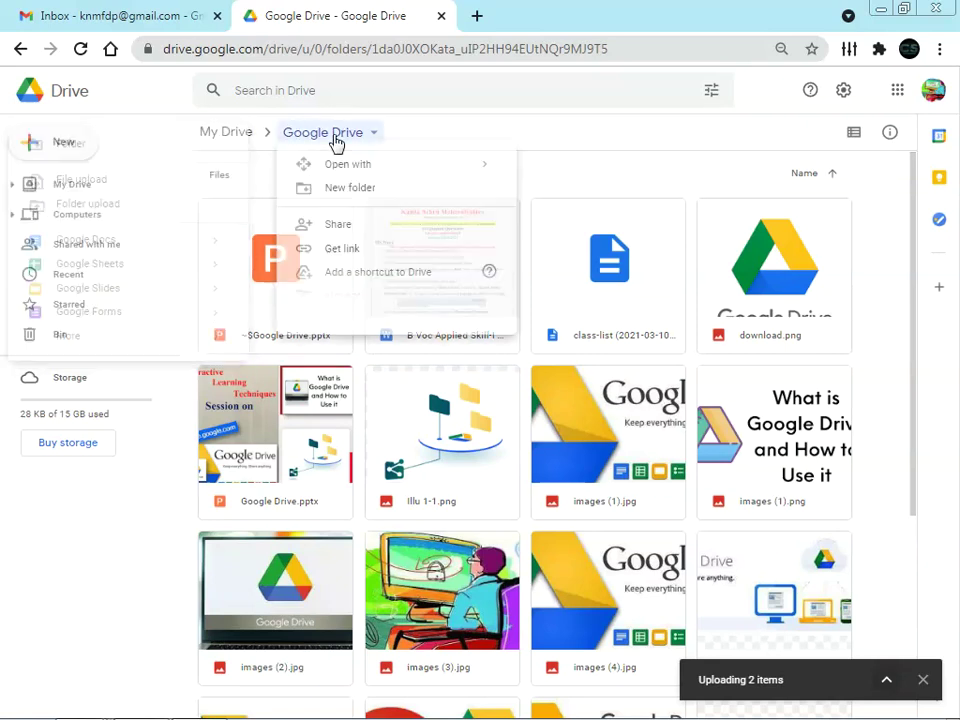
click(236, 136)
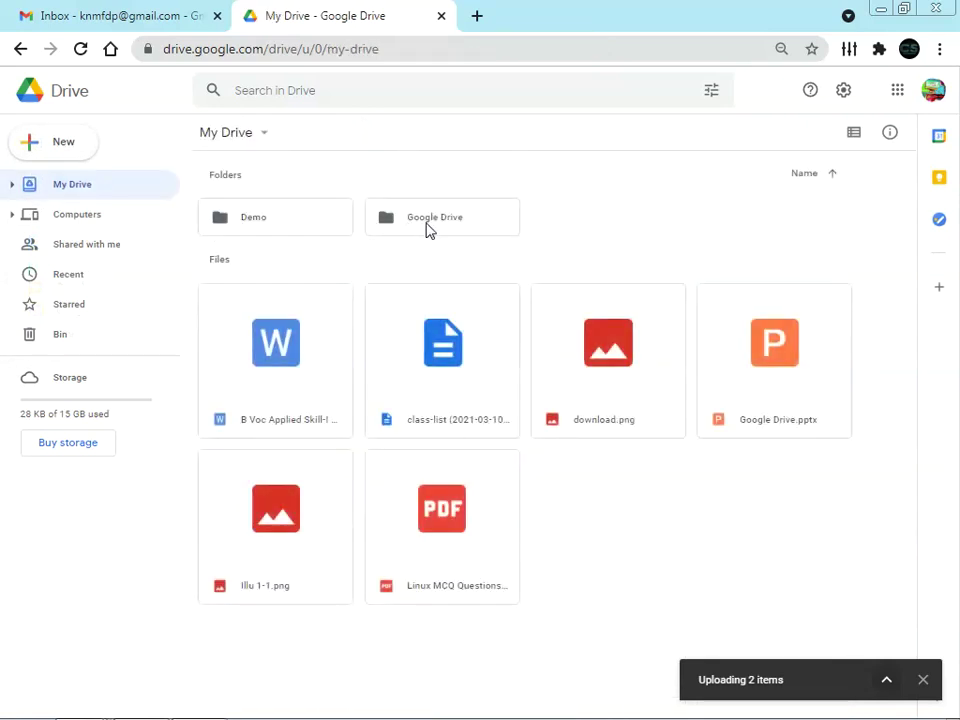
click(443, 226)
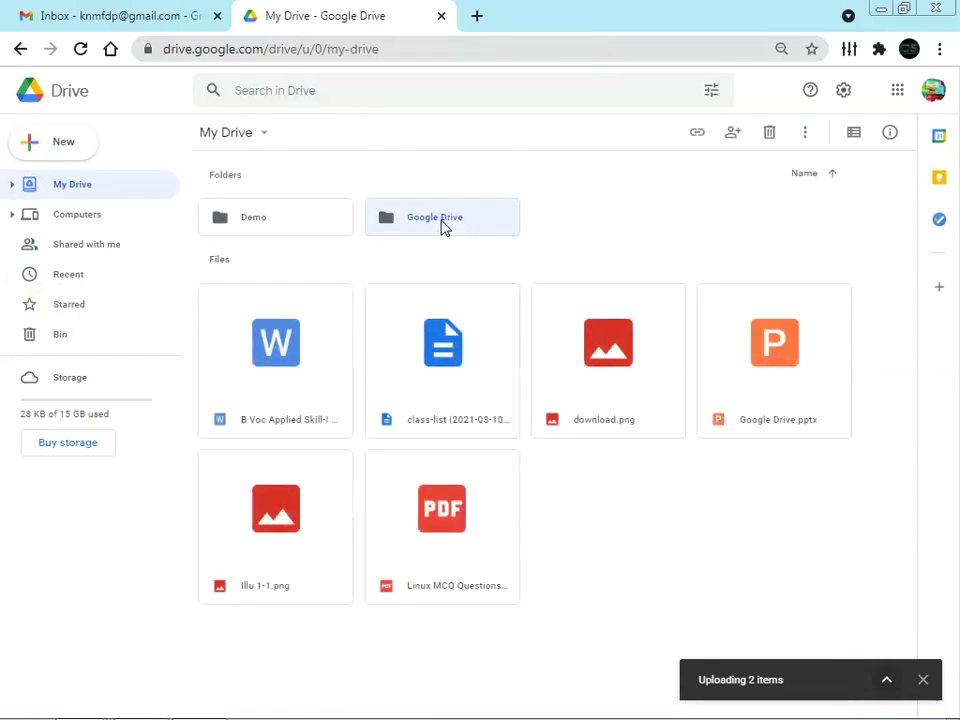
Examine the options for creating Google Docs, Sheets, Slides and Forms files, including blank and template variants.
click(75, 150)
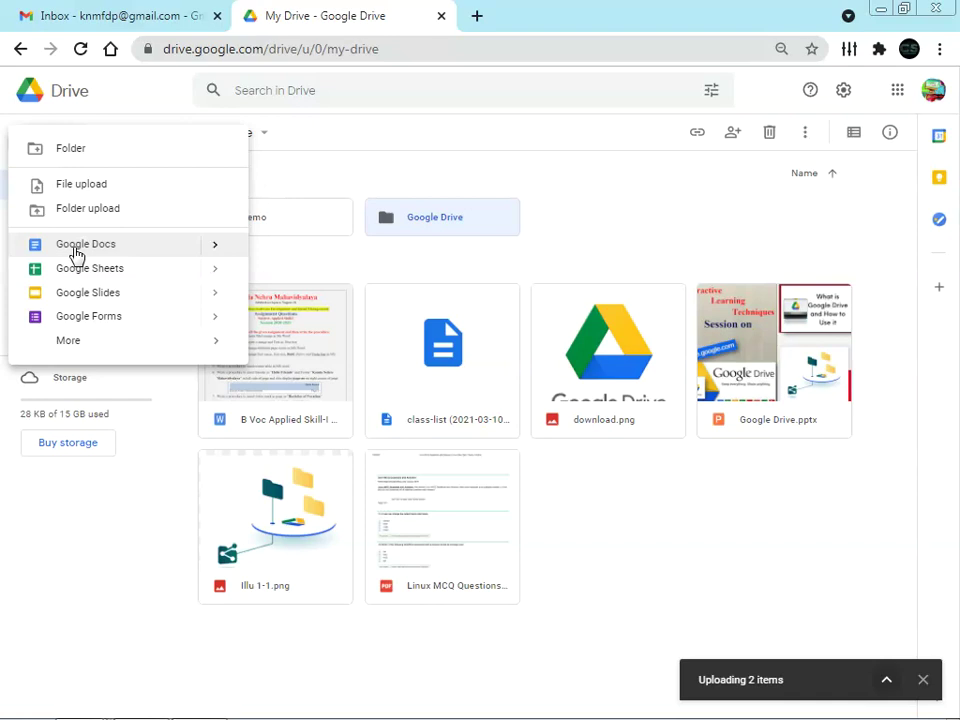
click(218, 250)
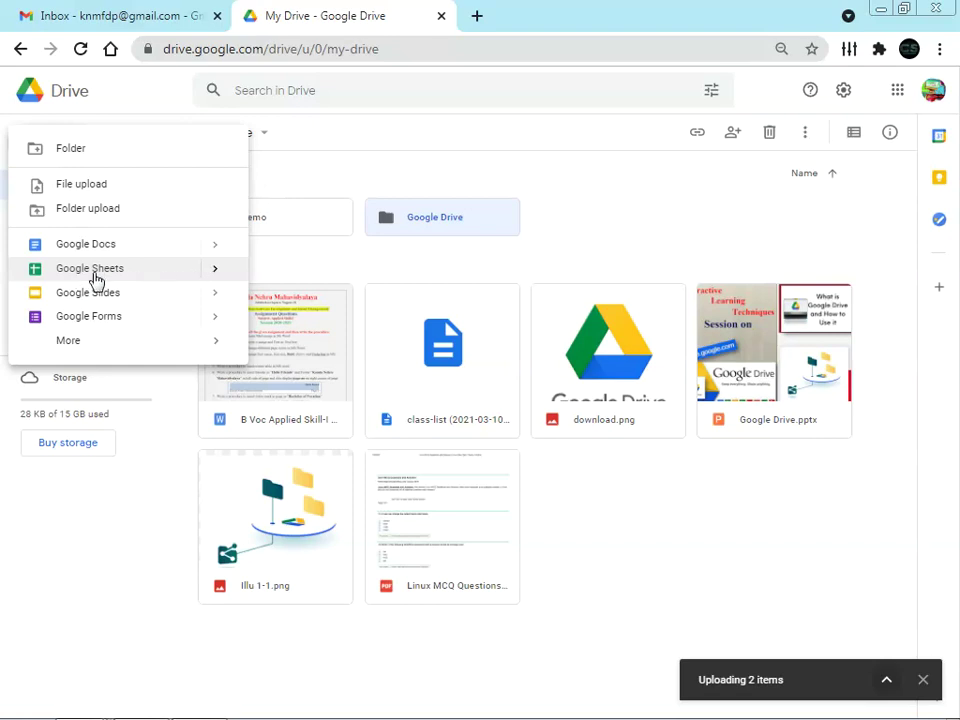
click(213, 278)
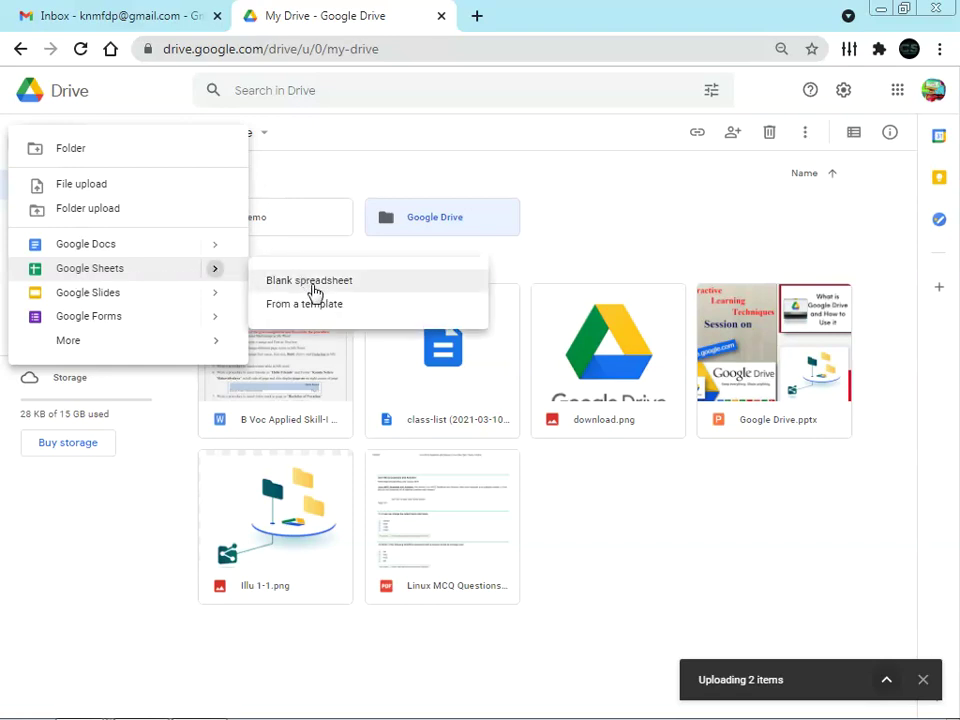
mouse_move(75, 306)
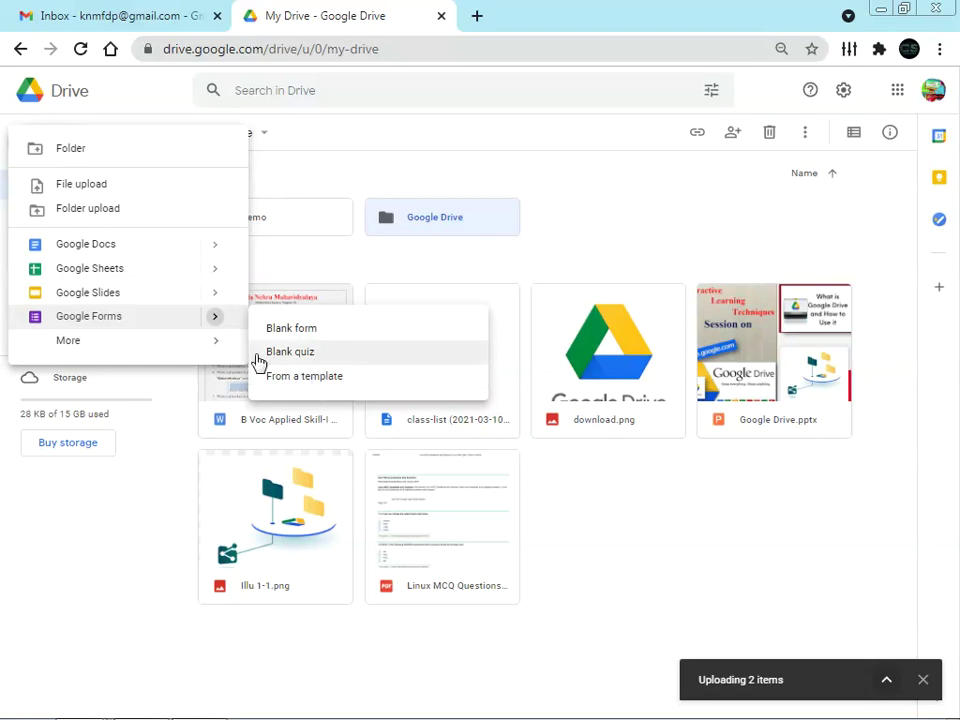
mouse_move(71, 354)
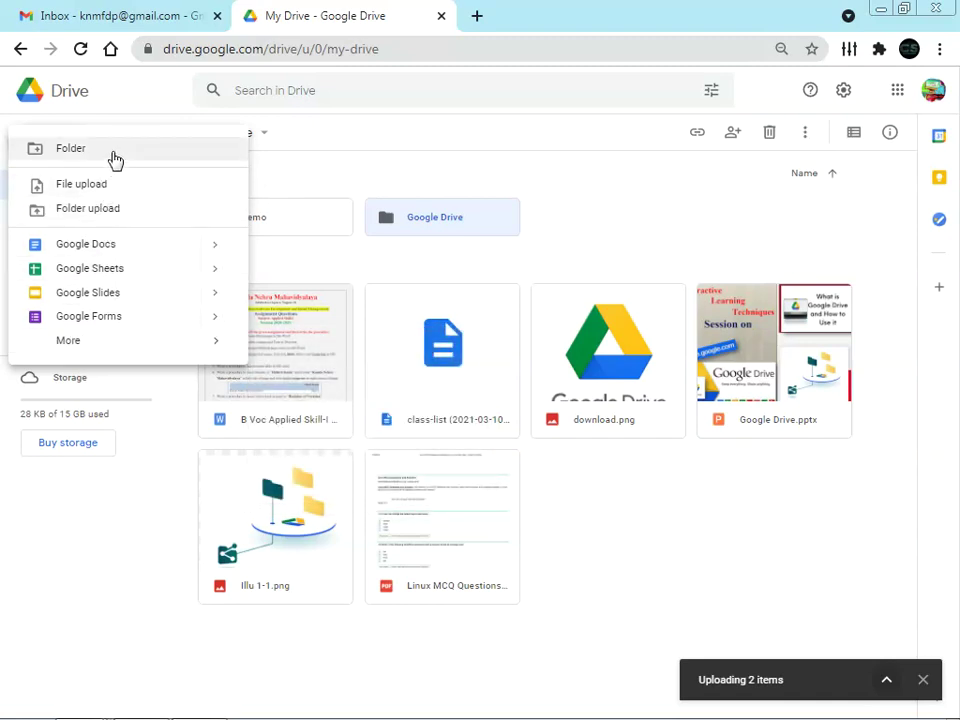
click(590, 215)
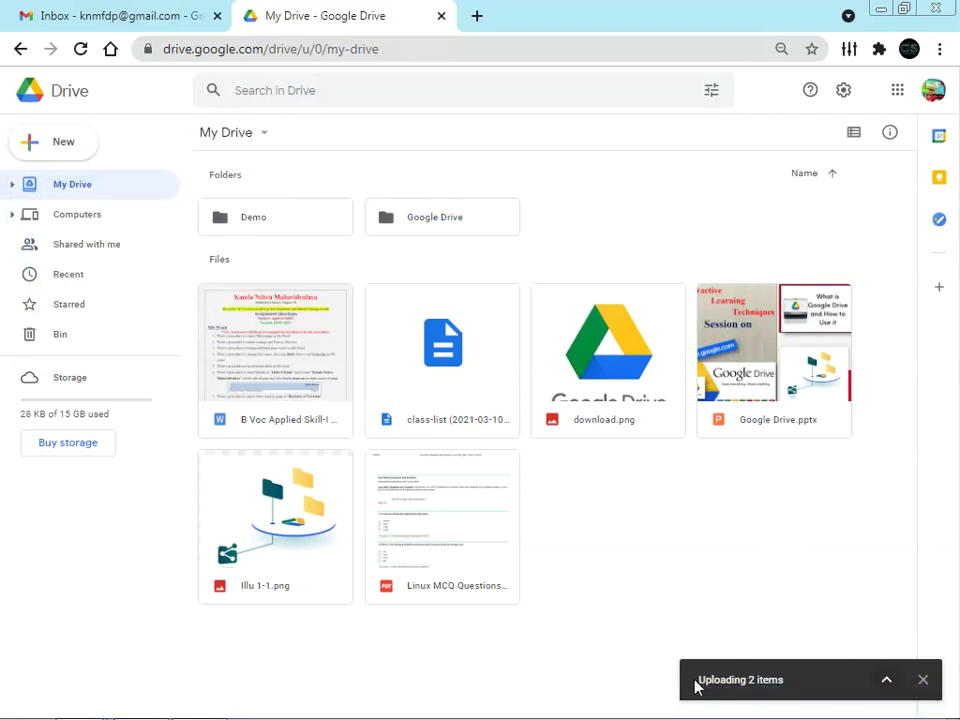
Open the uploaded Google Drive folder and select all its files to check their number, then clear the selection.
click(454, 222)
key(Return)
scroll(467, 302, down, 4)
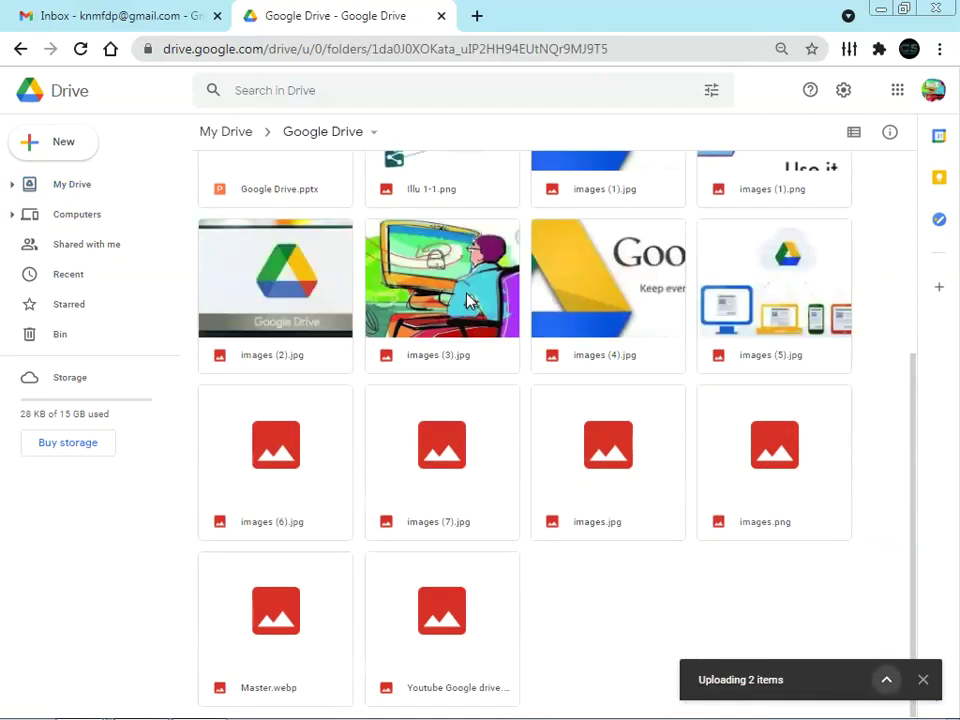
key(ctrl+a)
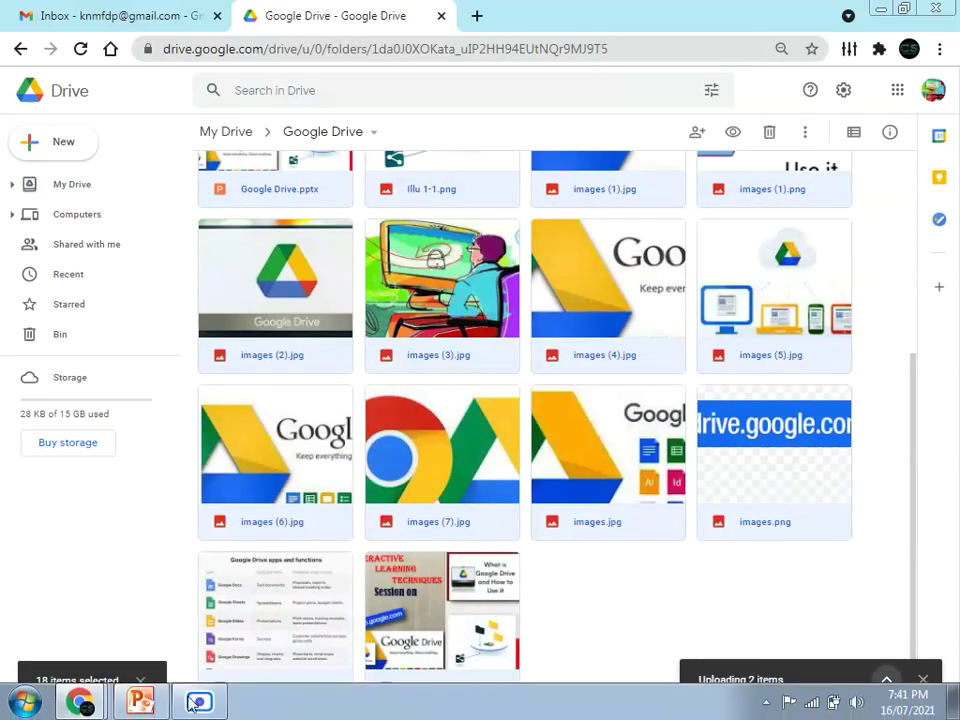
click(581, 622)
scroll(578, 600, up, 3)
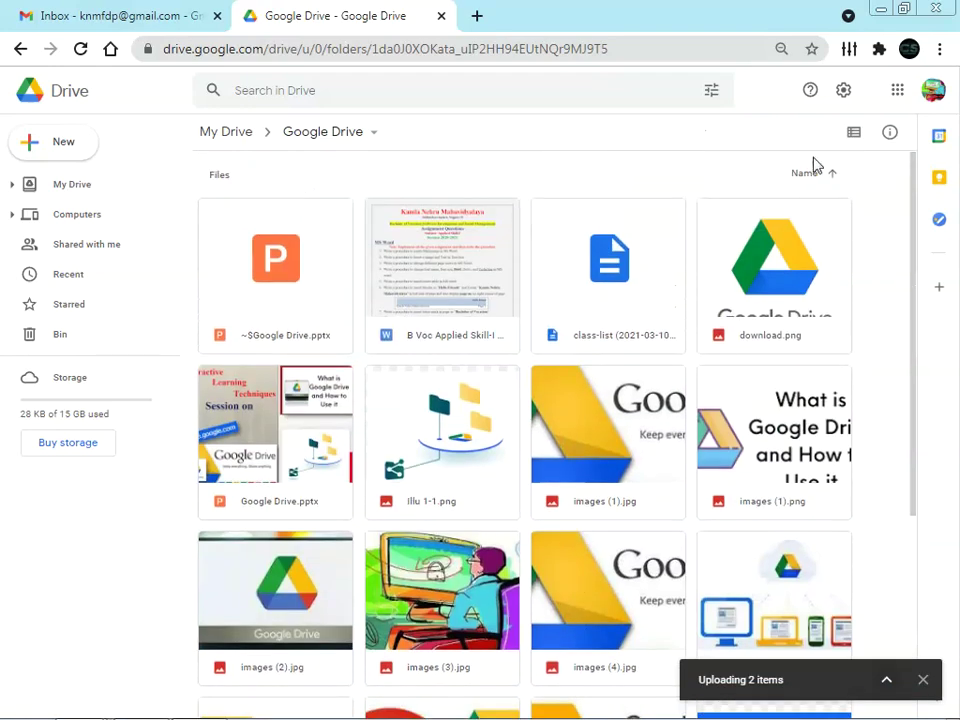
Open the original Google Drive folder on the desktop and select all its files to compare their number with the upload.
click(880, 9)
double_click(546, 105)
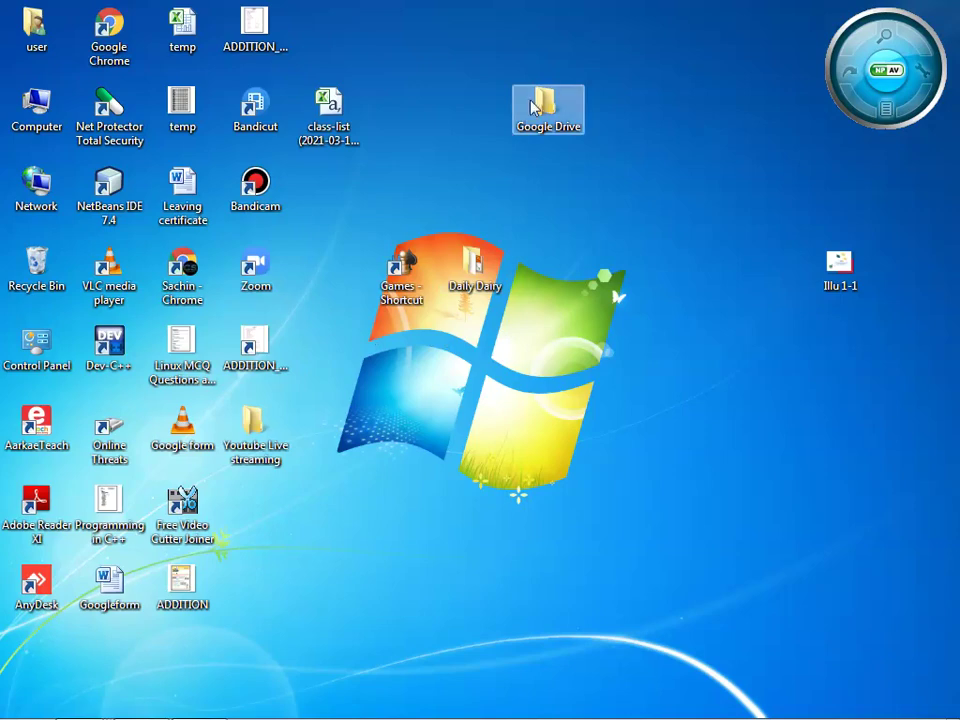
key(ctrl+a)
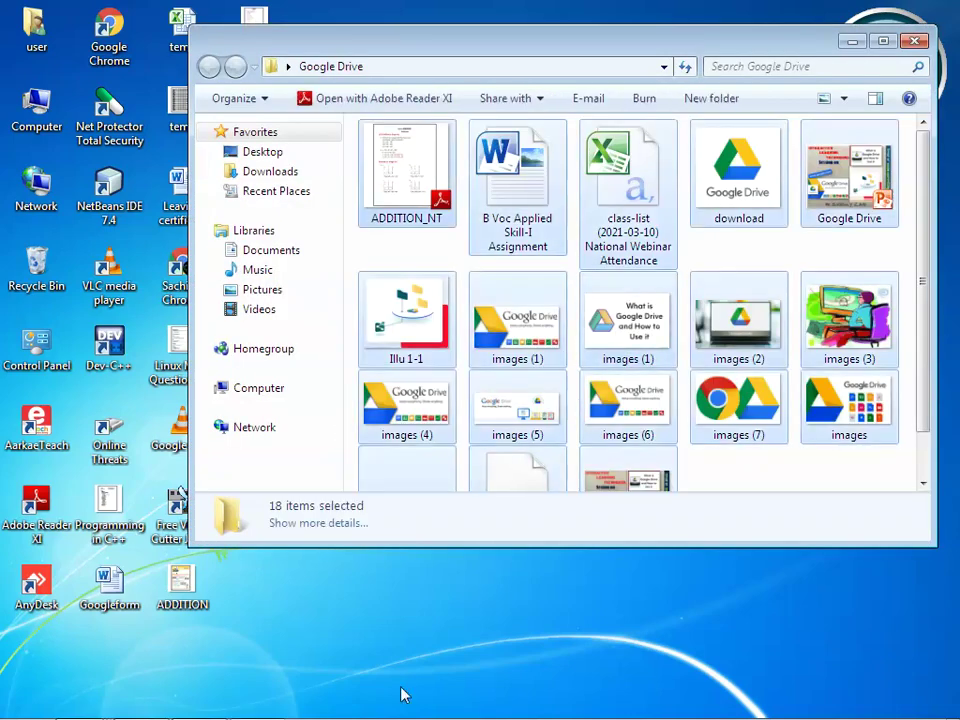
click(851, 40)
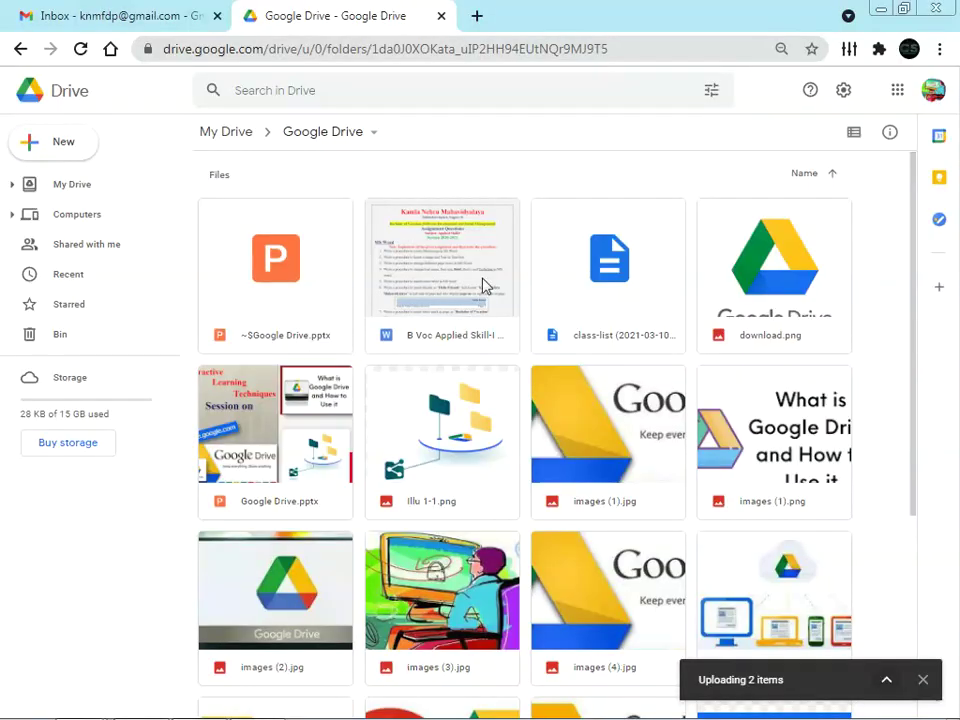
scroll(790, 500, down, 3)
click(923, 680)
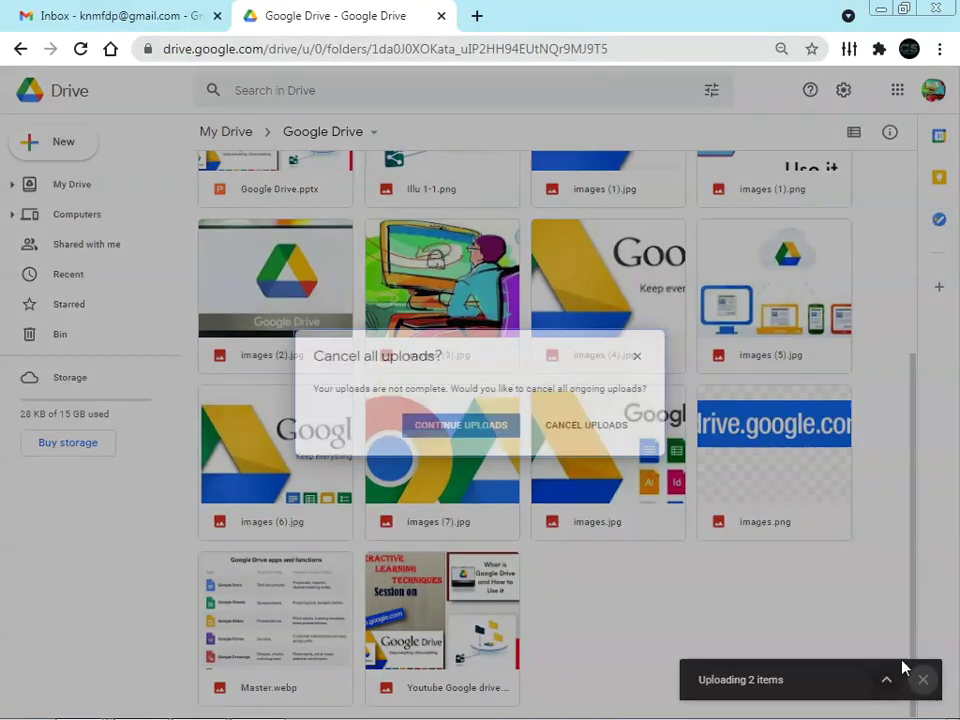
click(634, 357)
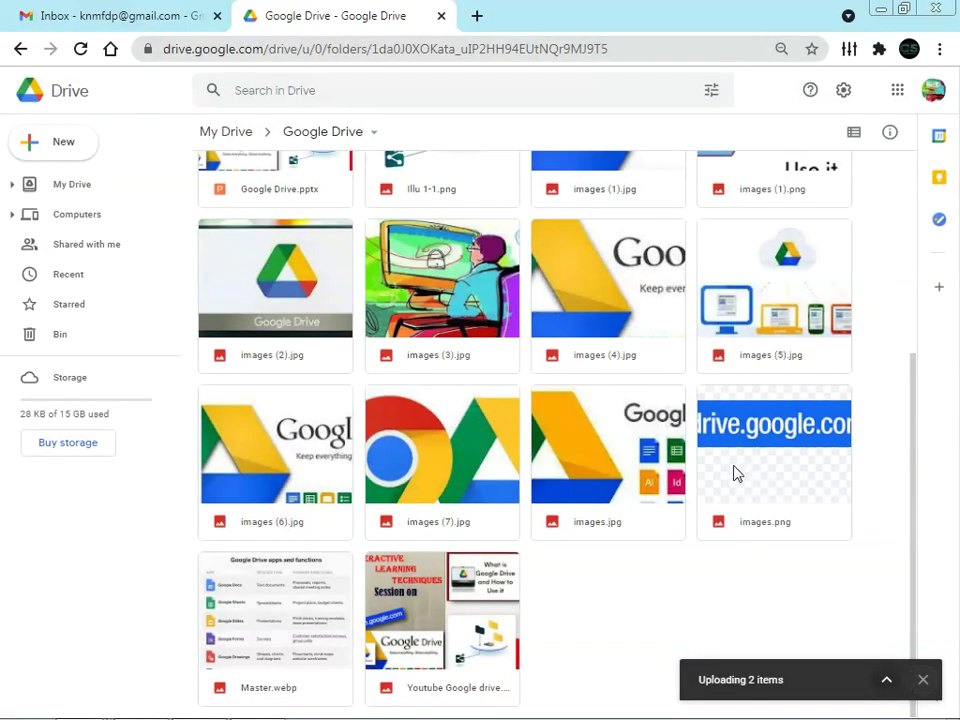
Remove images (4).jpg from the Google Drive folder.
click(600, 318)
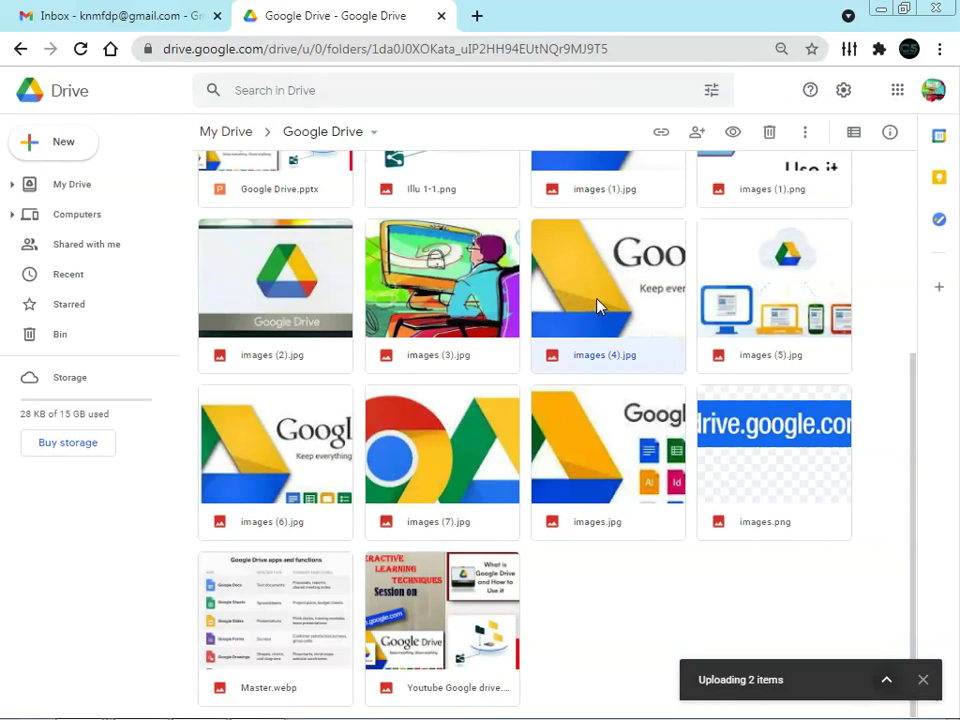
right_click(597, 306)
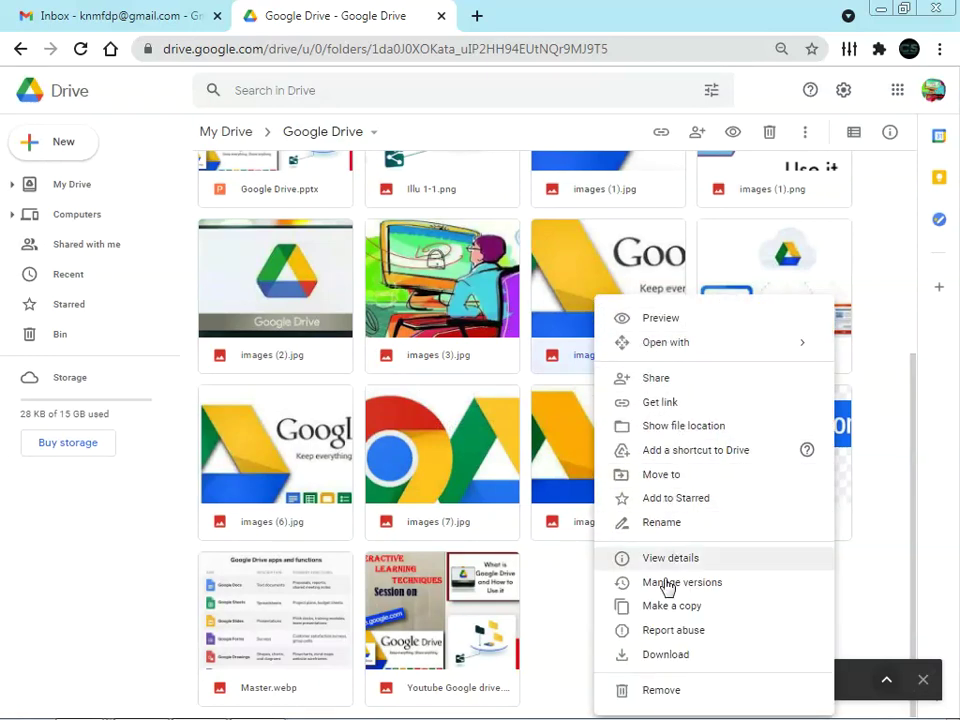
click(662, 690)
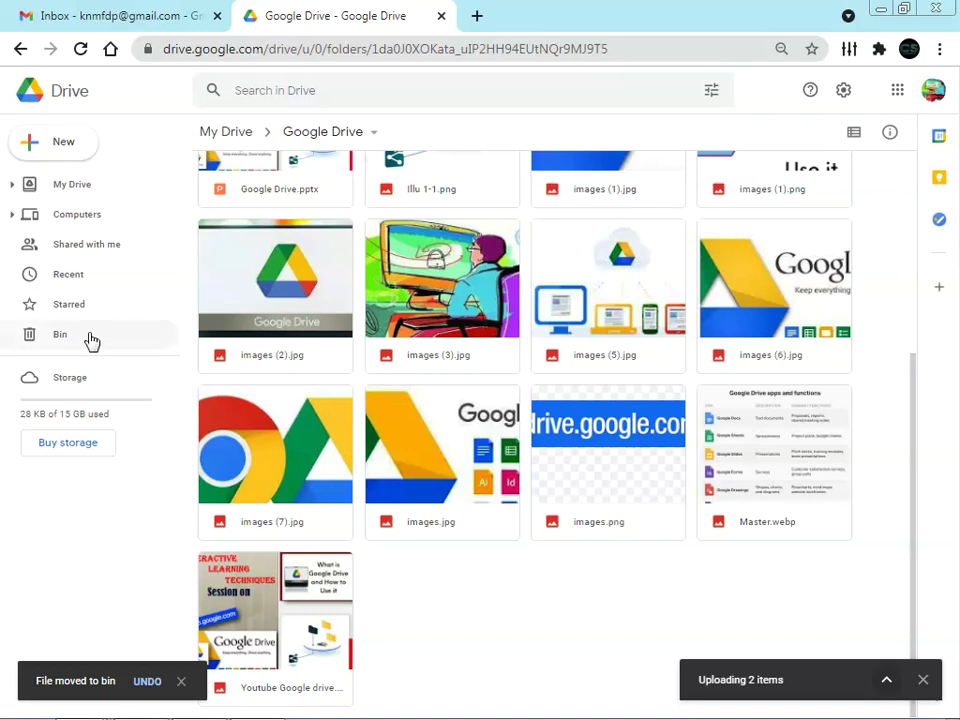
Restore images (4).jpg from the bin.
click(58, 341)
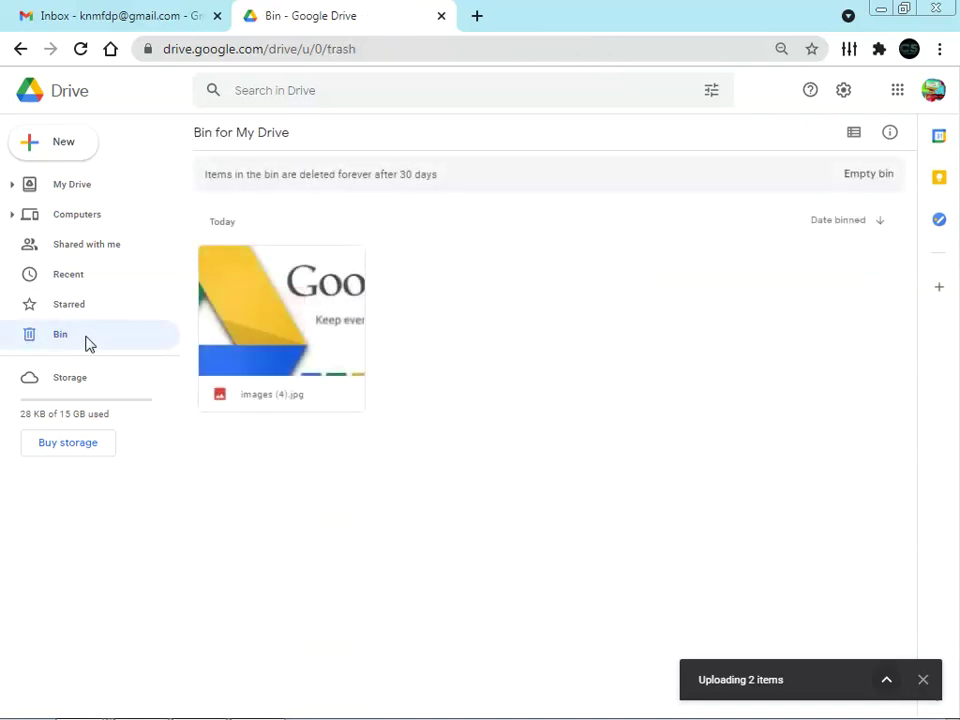
right_click(266, 338)
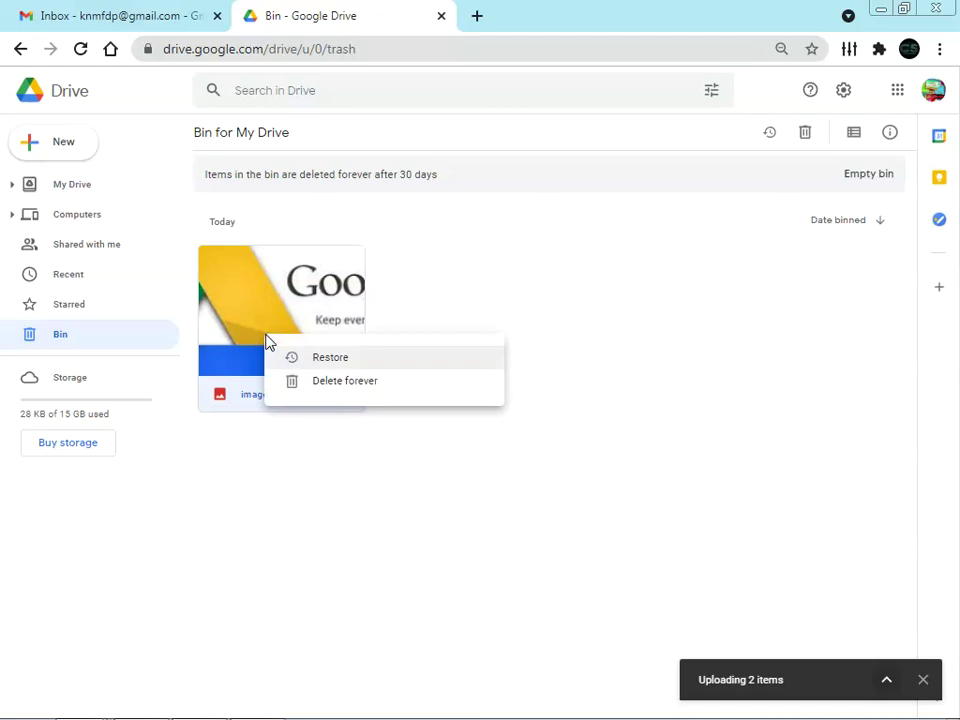
click(333, 358)
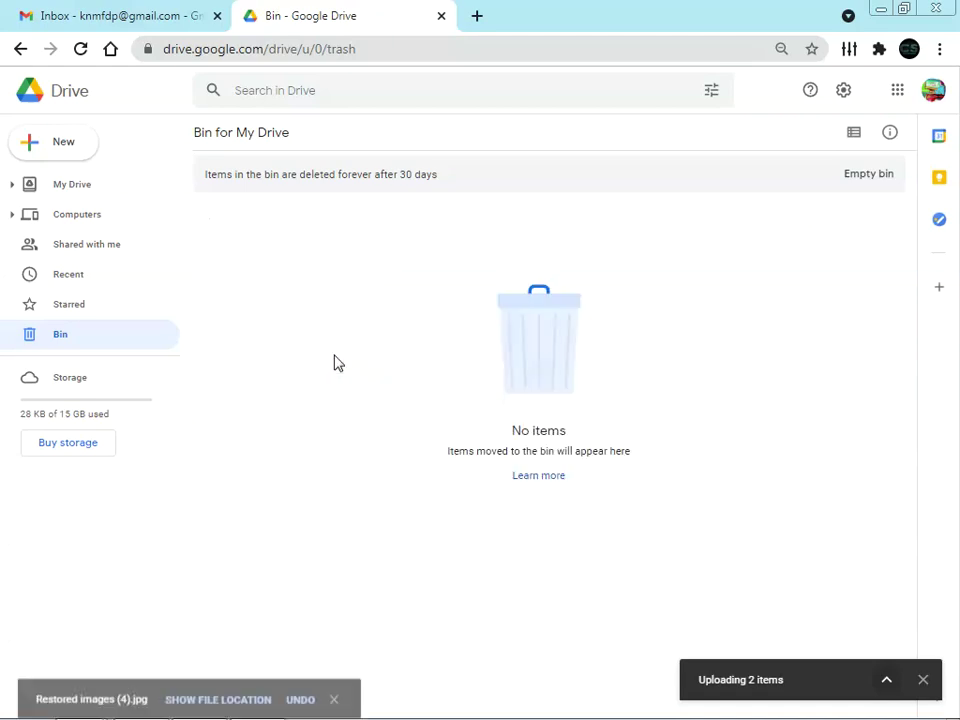
Reopen the Google Drive folder from My Drive and check its files for the restored images (4).jpg.
click(93, 196)
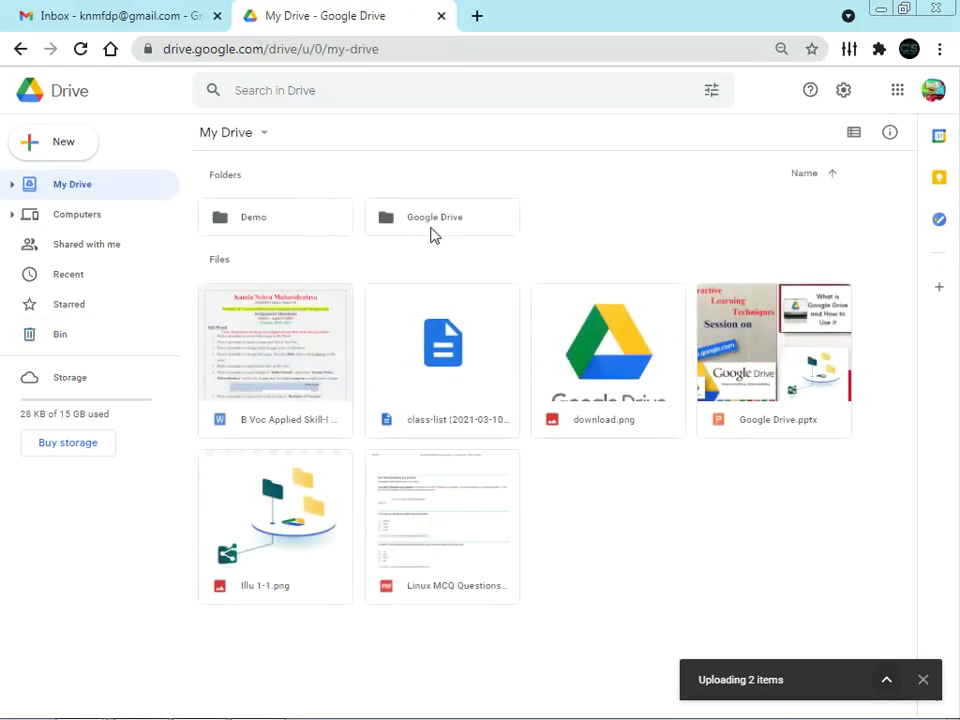
click(428, 224)
double_click(428, 224)
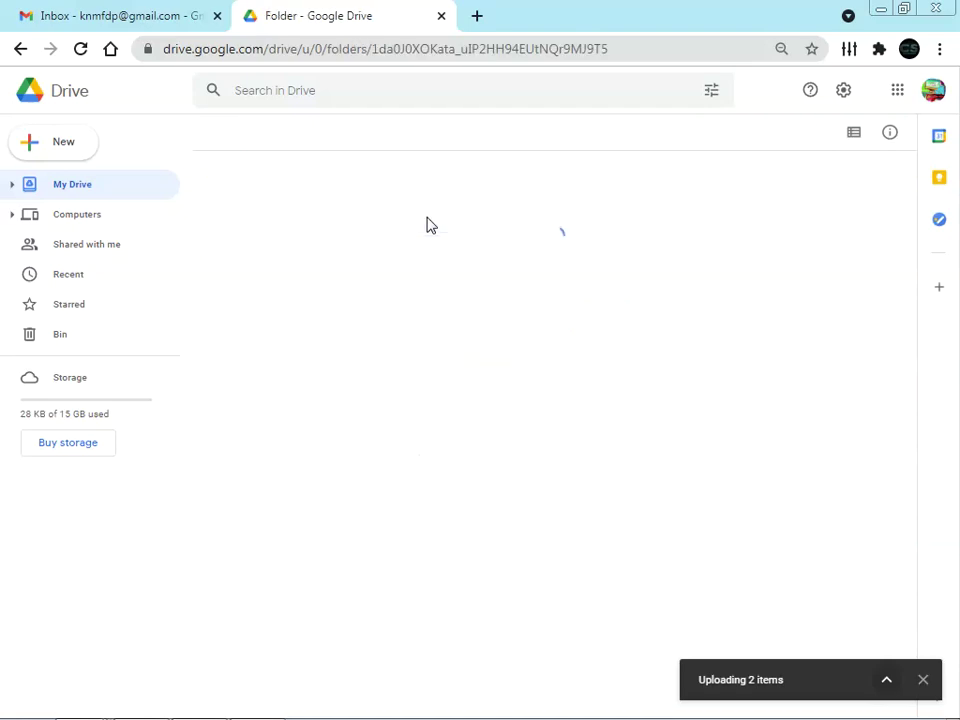
scroll(664, 377, down, 3)
scroll(664, 379, up, 3)
scroll(555, 547, down, 5)
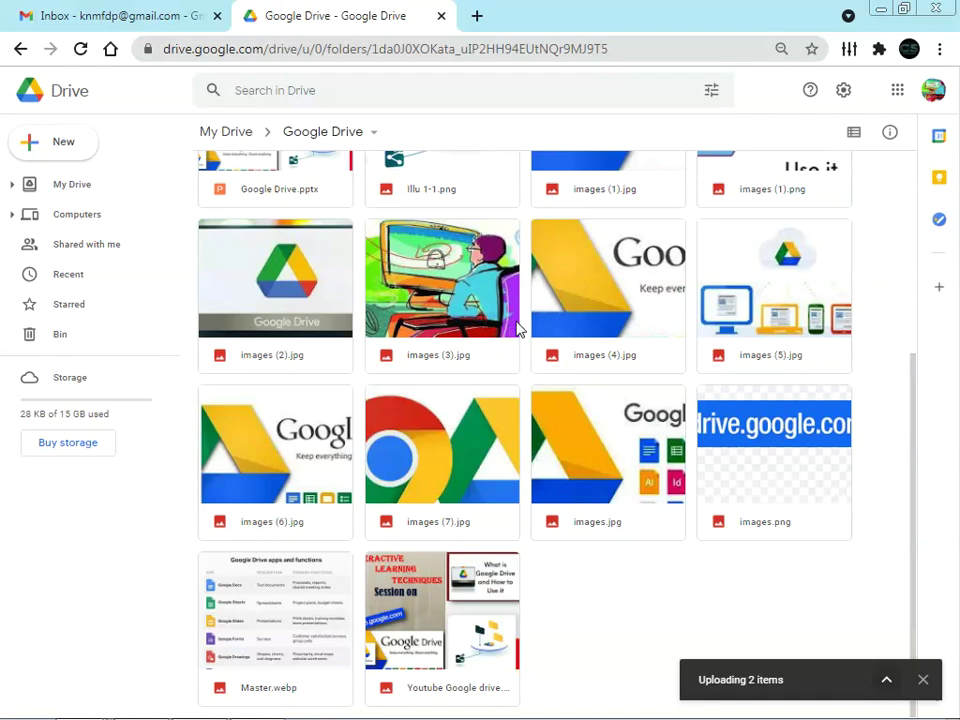
scroll(474, 345, up, 2)
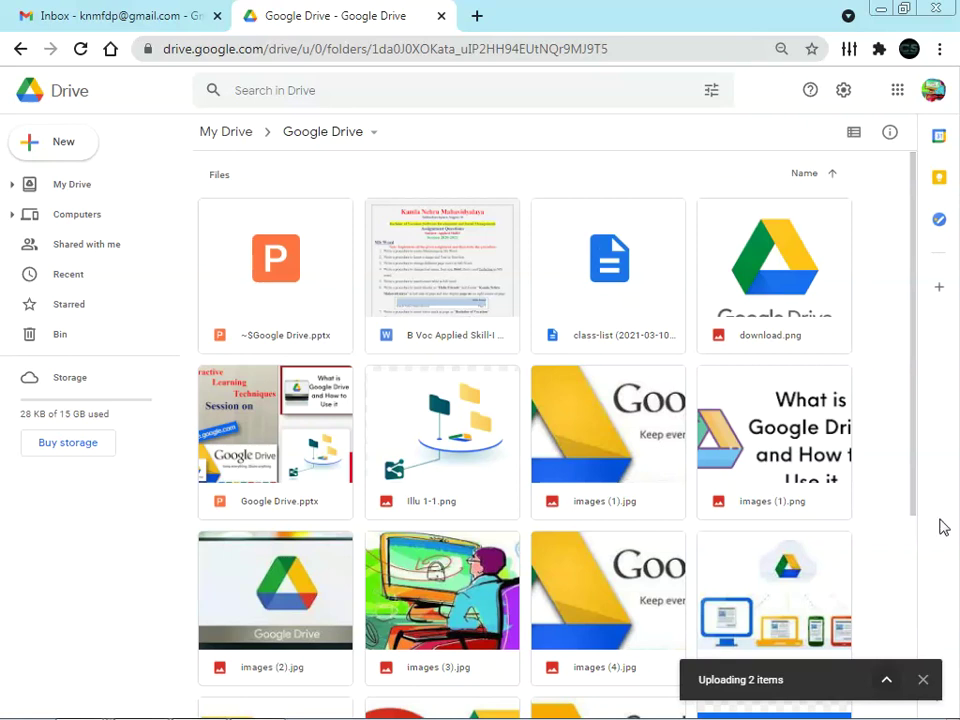
click(923, 680)
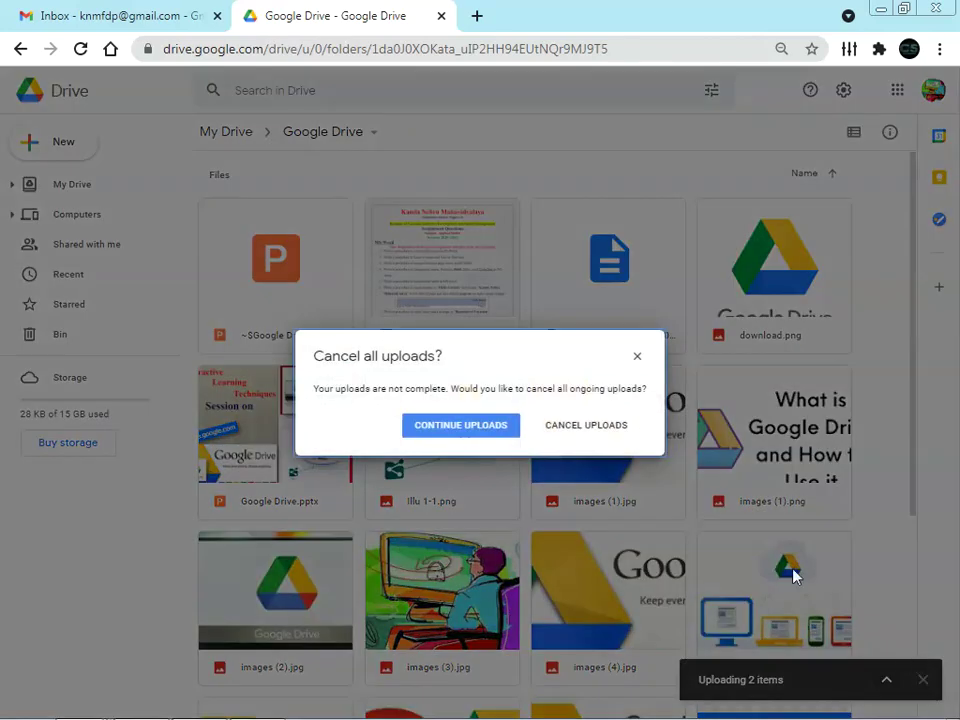
click(636, 358)
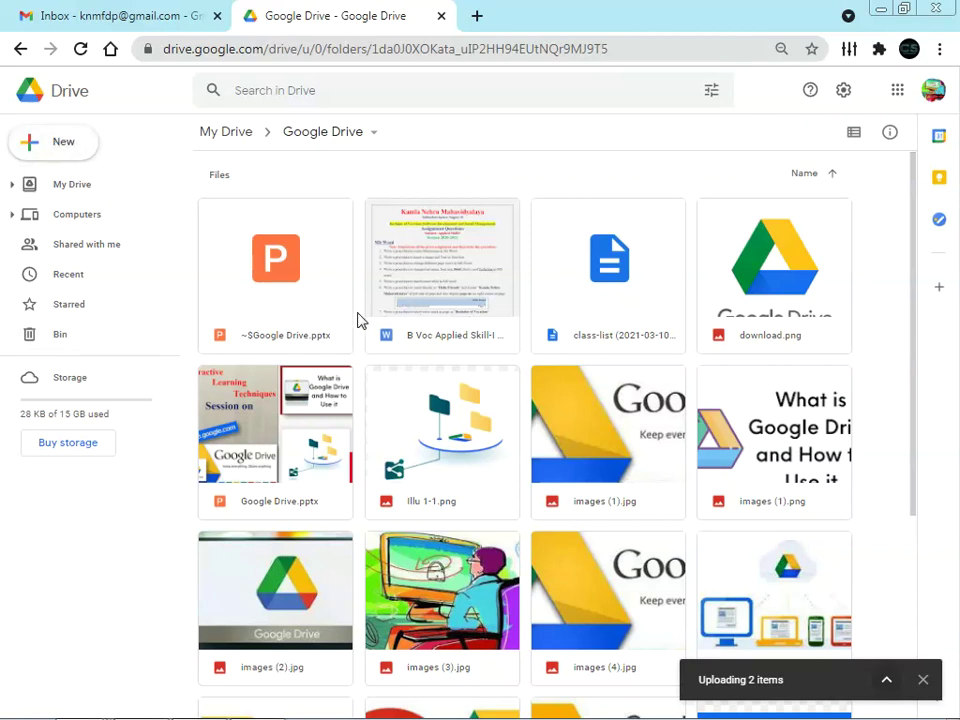
click(72, 148)
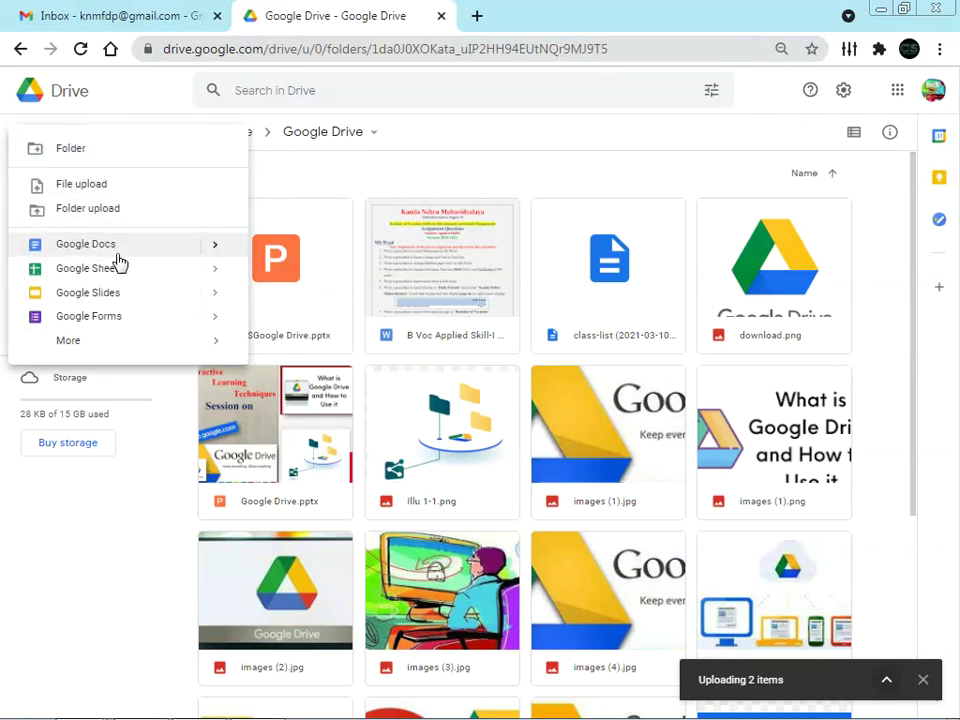
click(501, 163)
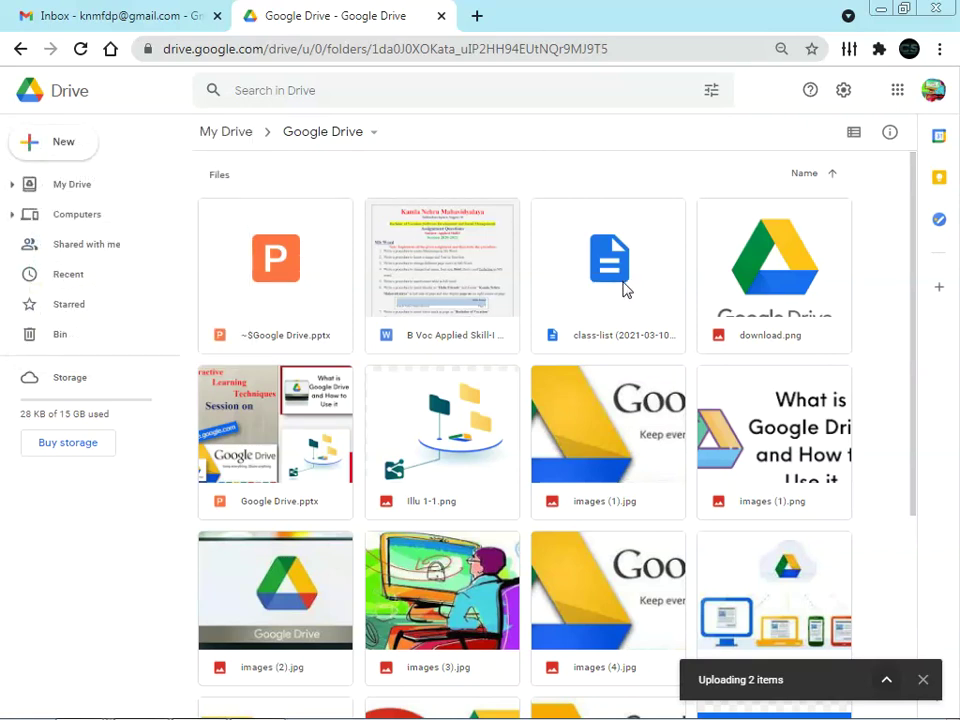
Go back to My Drive and open the B Voc Applied Skill-I Assignment document in a separate tab, then return to My Drive.
click(224, 134)
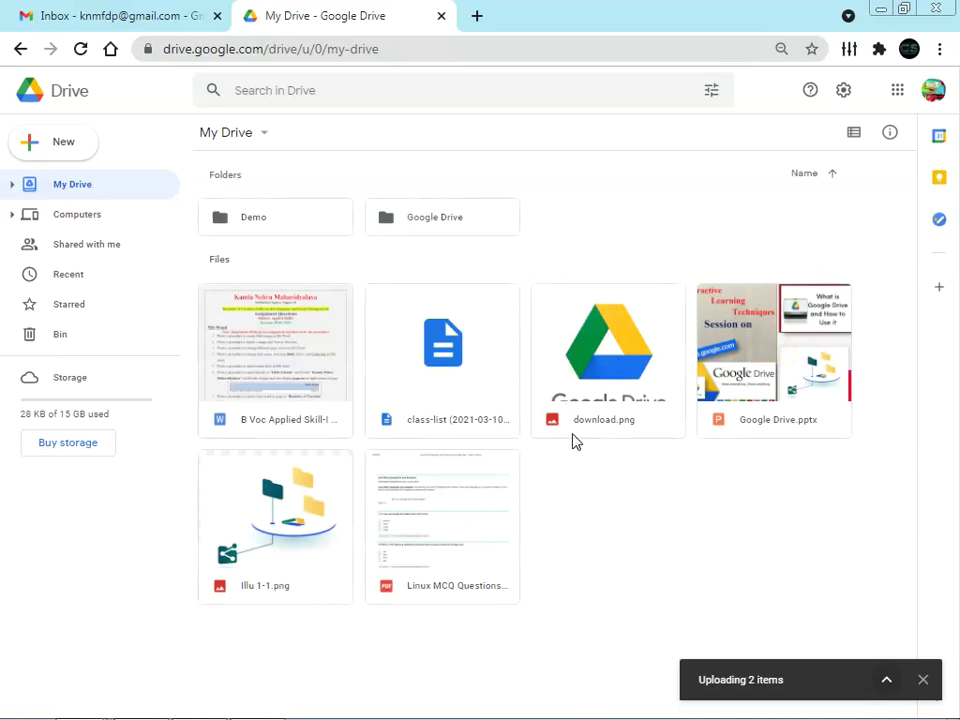
click(285, 428)
right_click(285, 428)
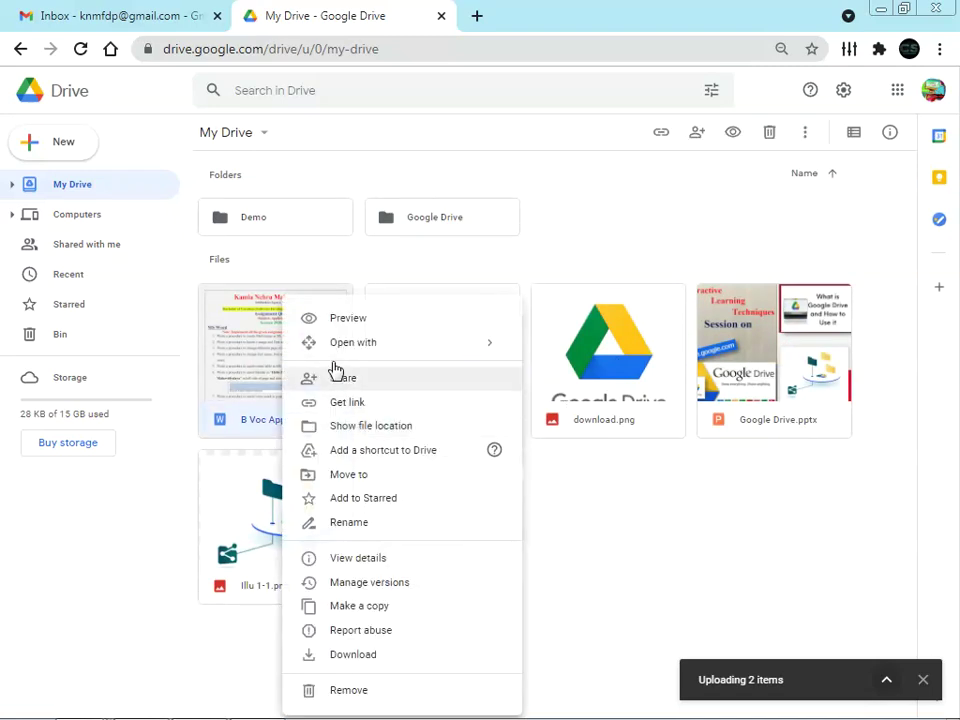
click(253, 387)
click(321, 15)
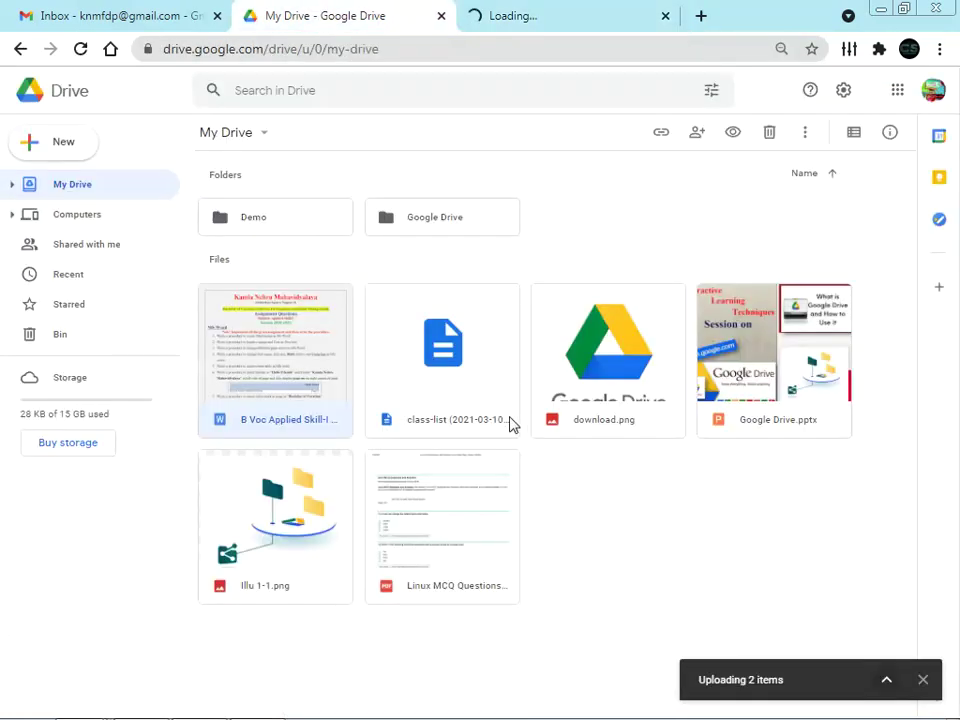
Preview the class-list (2021-03-10) National Webinar Attendance.csv file and close the preview.
double_click(445, 402)
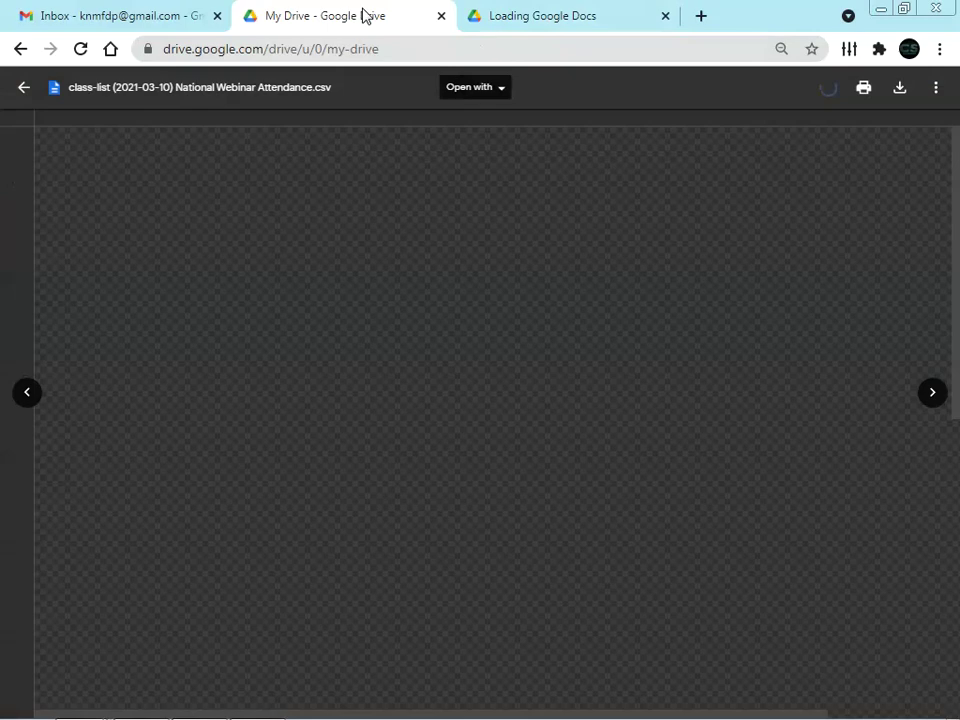
key(Escape)
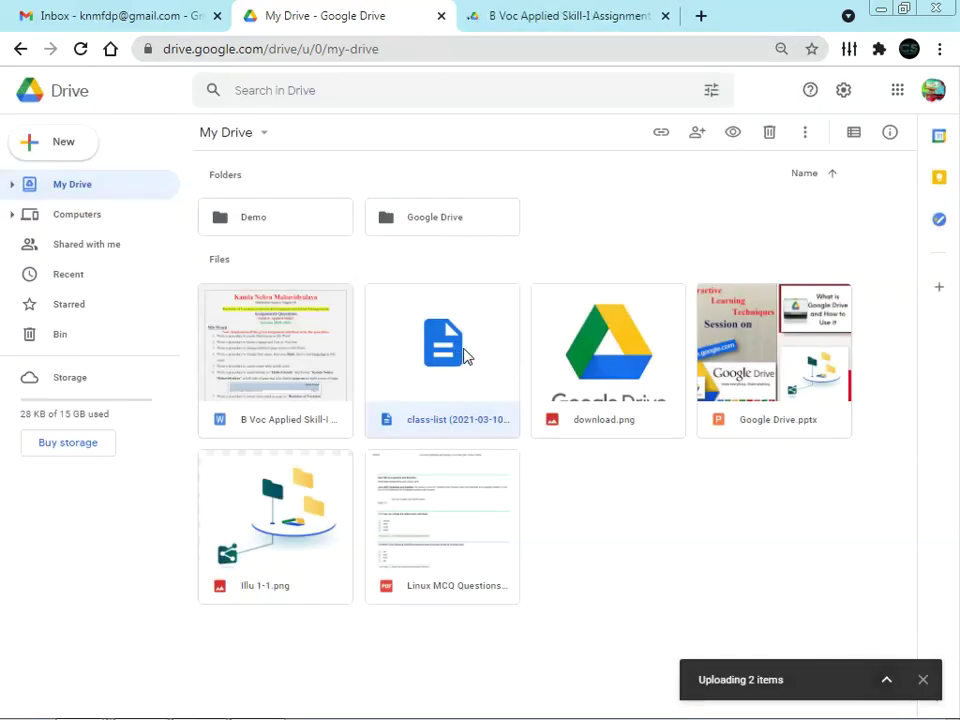
double_click(460, 358)
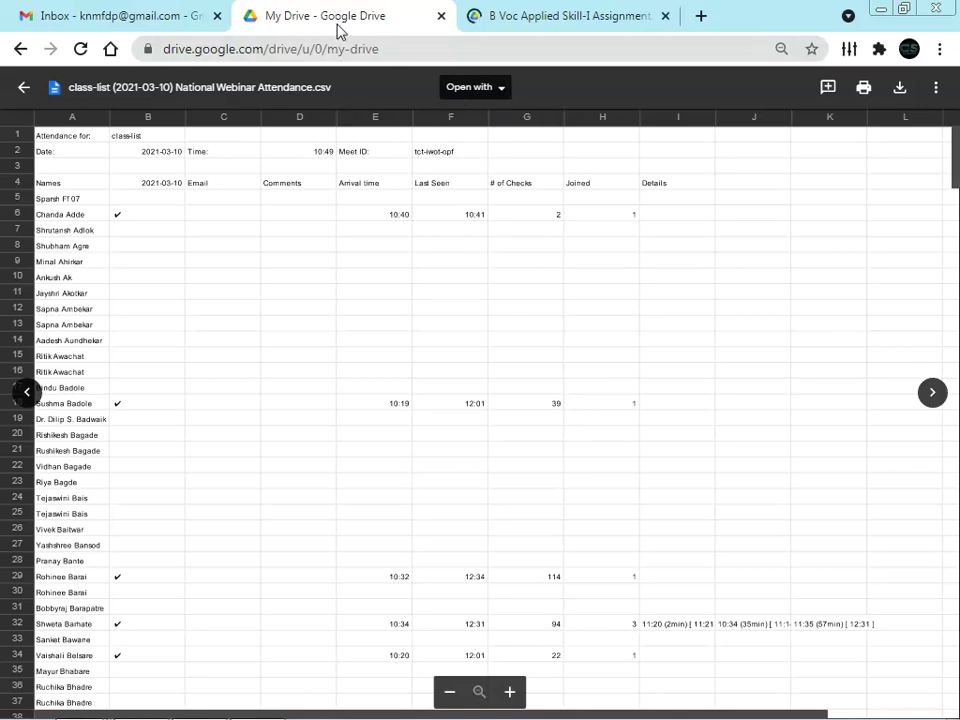
key(Escape)
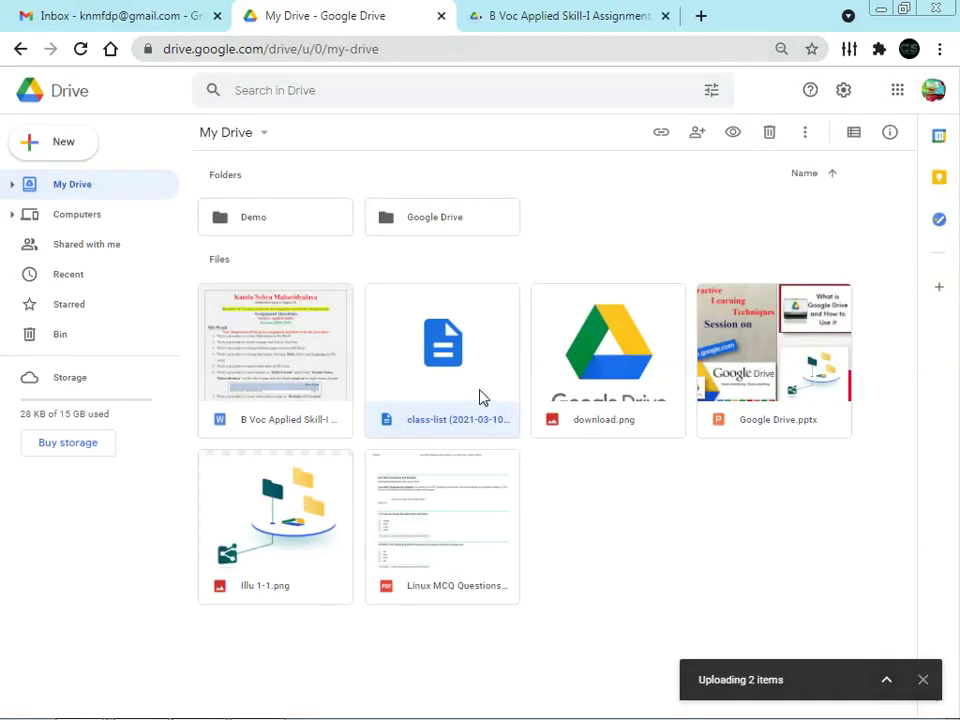
Preview the class-list (2021-03-10) National Webinar Attendance.csv file and open it with Google Sheets.
double_click(482, 396)
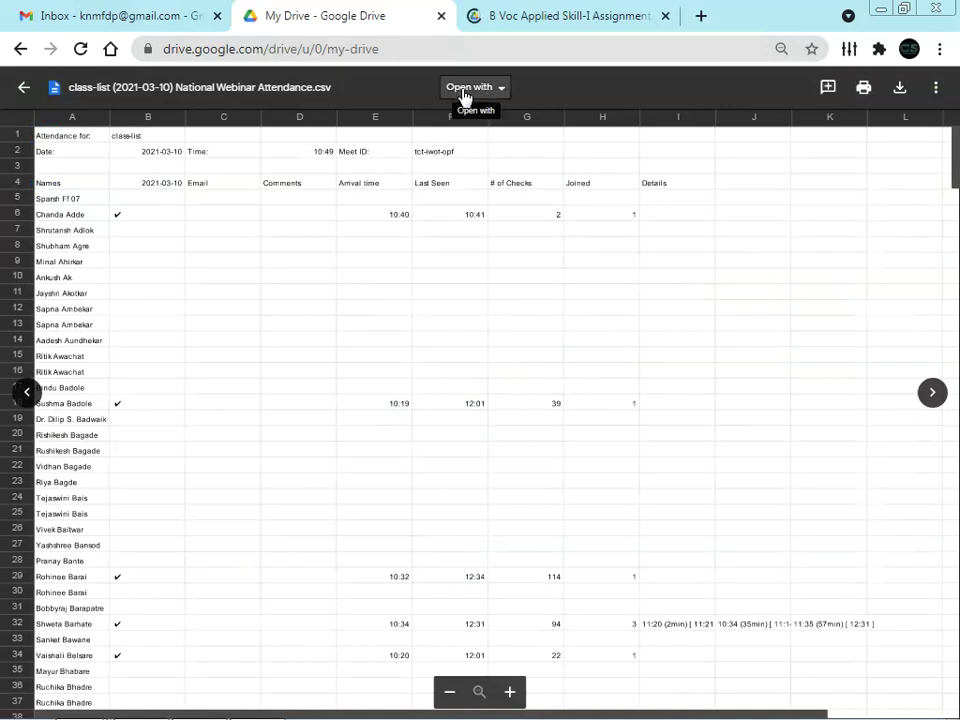
click(480, 92)
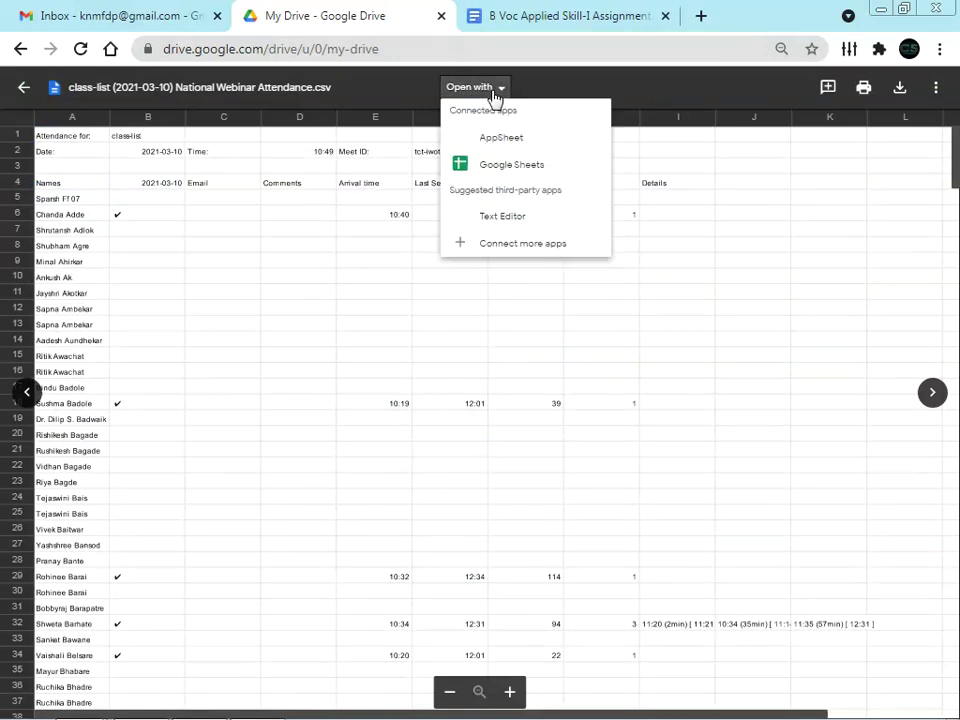
click(508, 165)
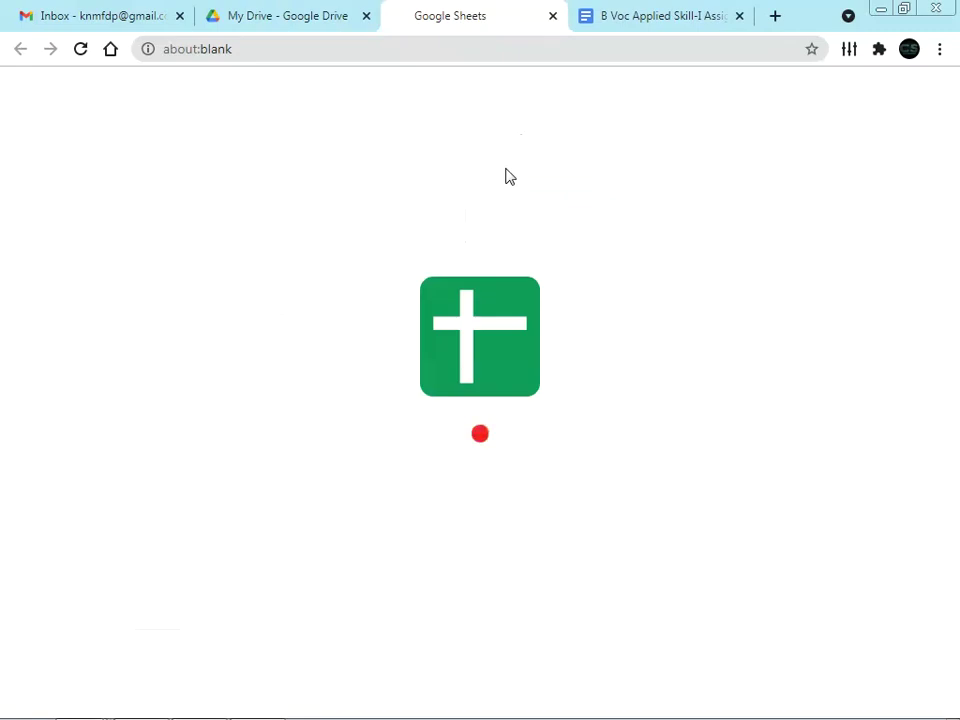
In the B Voc Applied Skill-I Assignment document, add a full stop after "MS word" in item 5 and dismiss the document status tip.
click(647, 22)
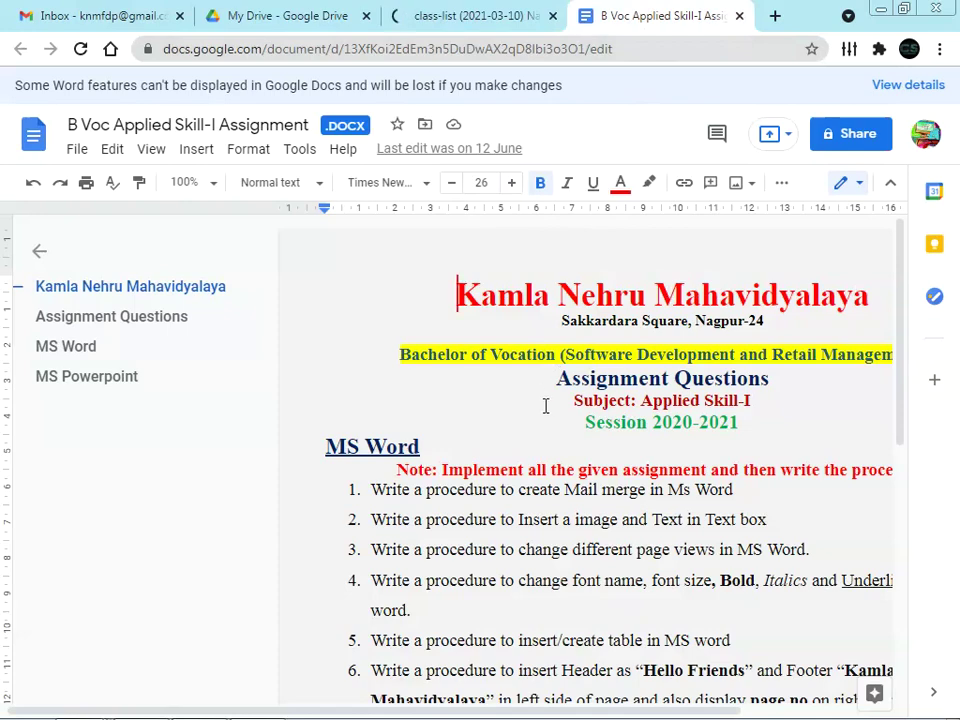
scroll(590, 402, down, 3)
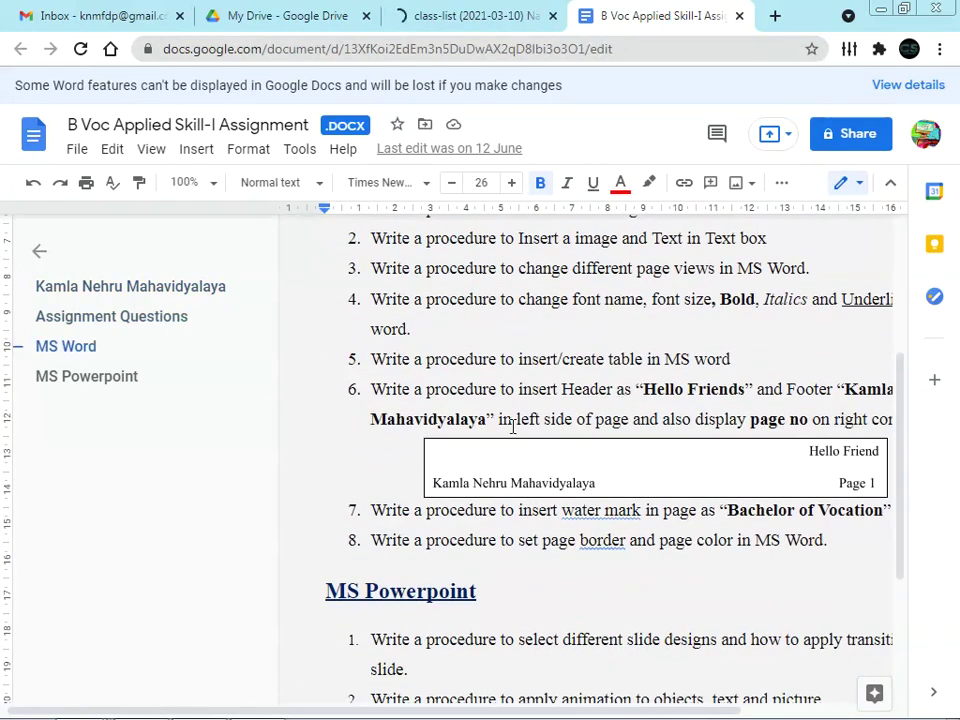
scroll(520, 375, right, 2)
scroll(548, 360, right, 1)
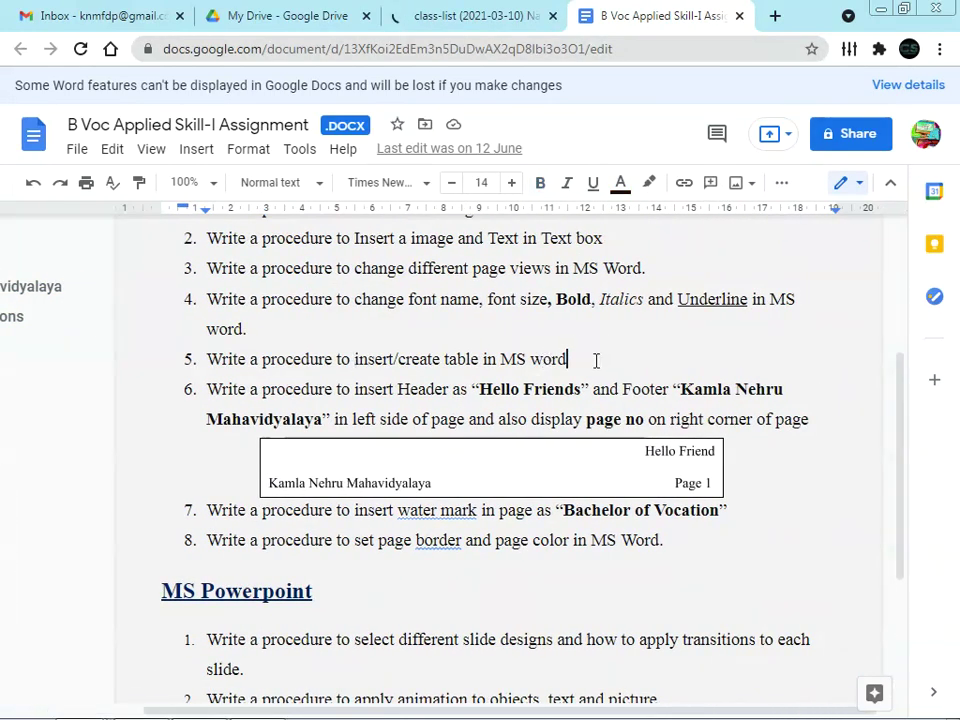
text(.)
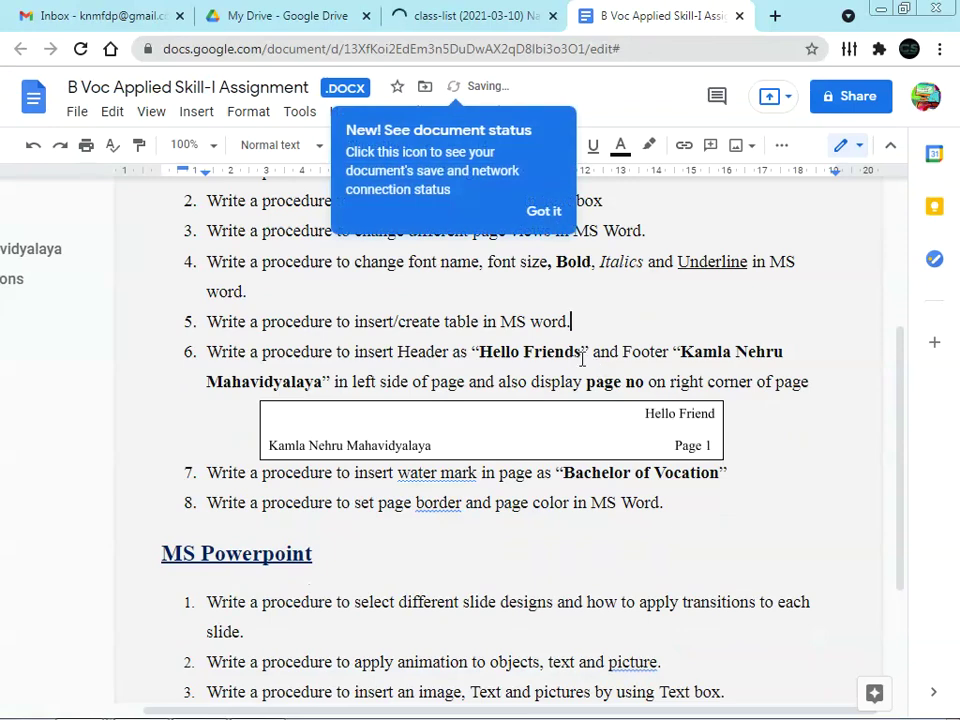
click(540, 211)
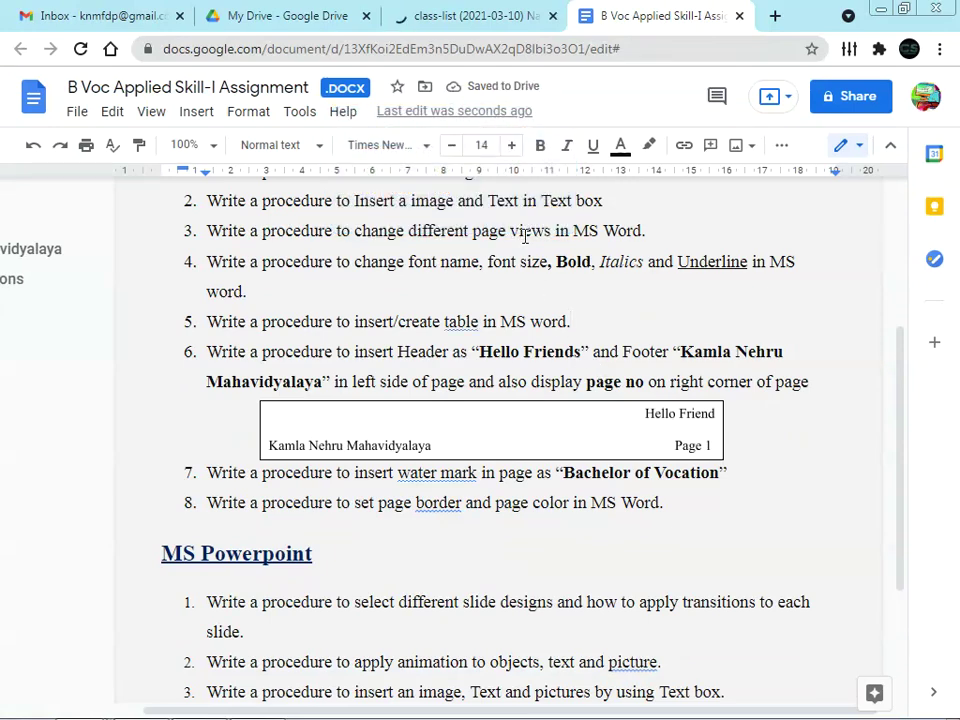
In the class-list spreadsheet, enter "Ss" in cell D7 of the Comments column.
click(461, 16)
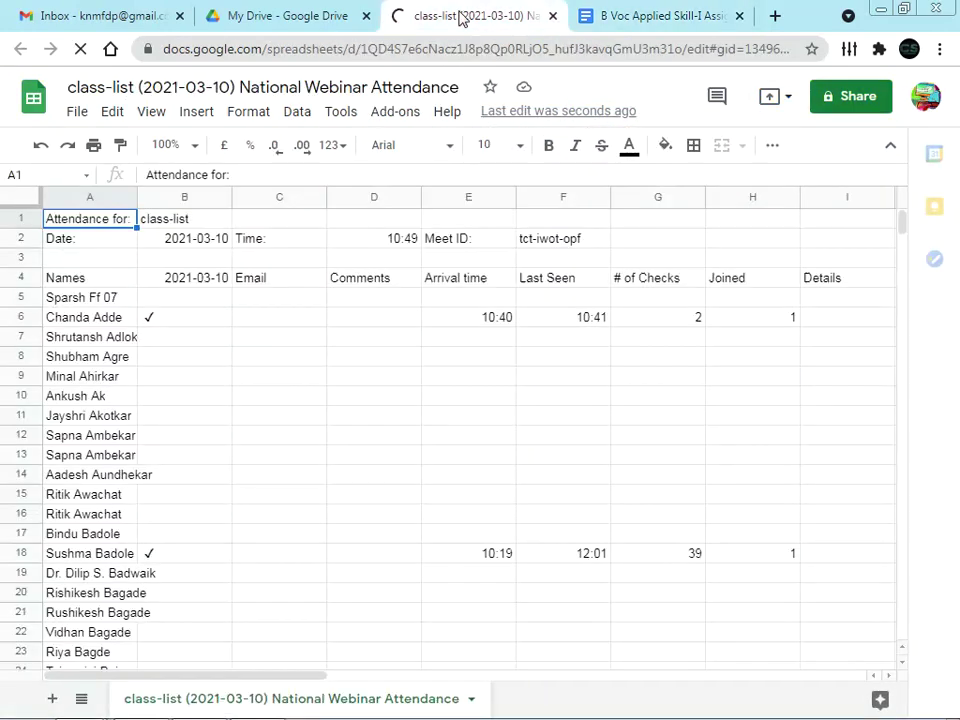
click(310, 330)
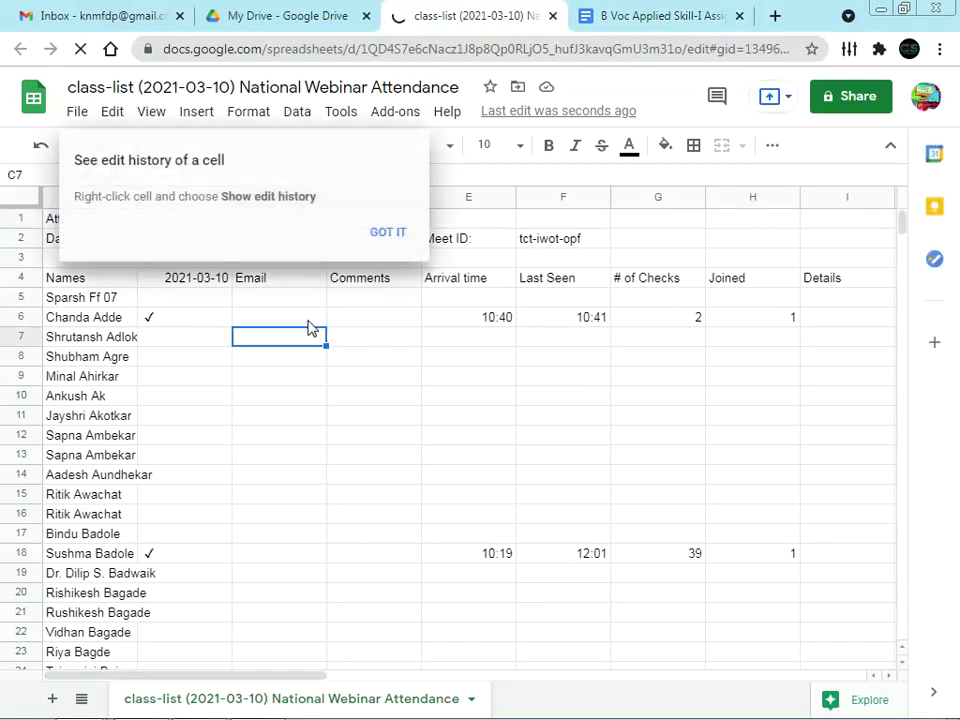
click(375, 343)
text(Ss)
click(461, 373)
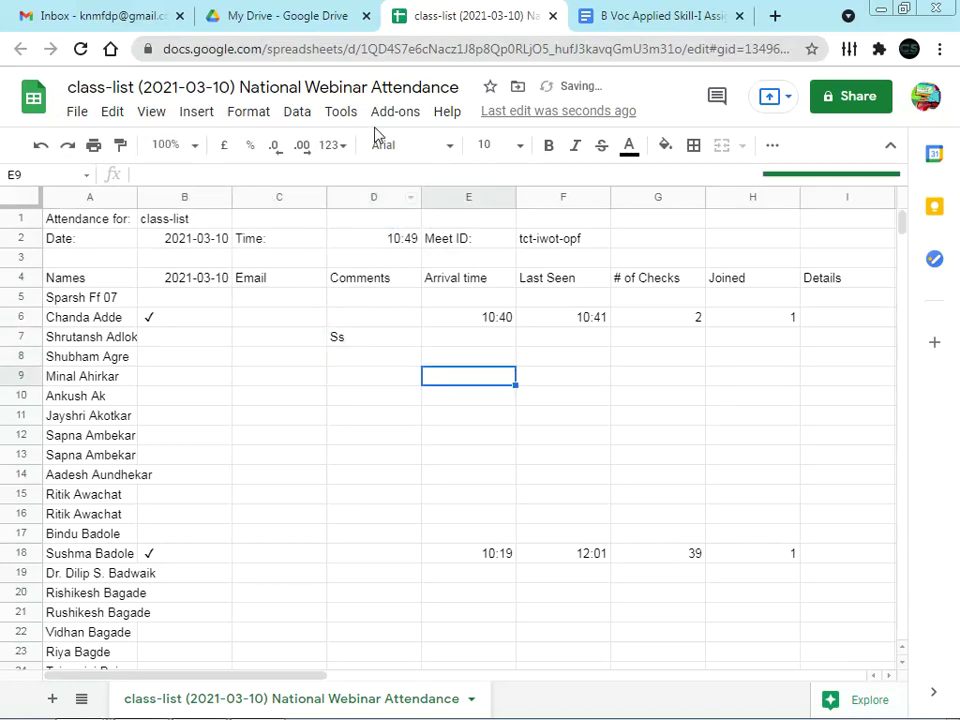
Close the class-list spreadsheet and assignment document tabs, then close the CSV preview to return to My Drive.
click(300, 17)
click(540, 20)
click(553, 16)
click(583, 156)
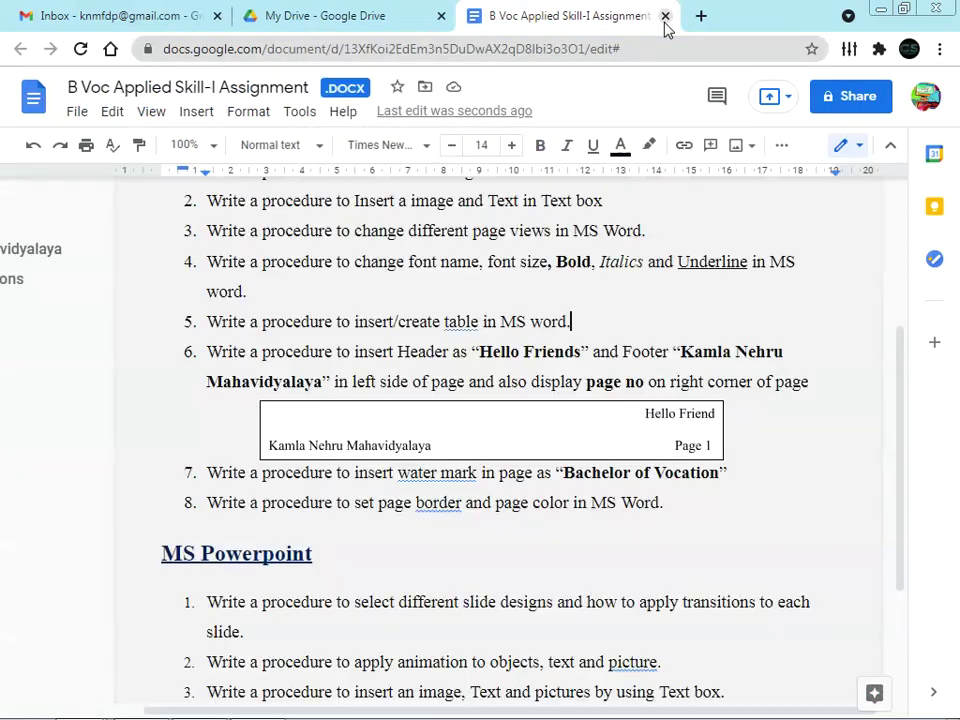
click(665, 16)
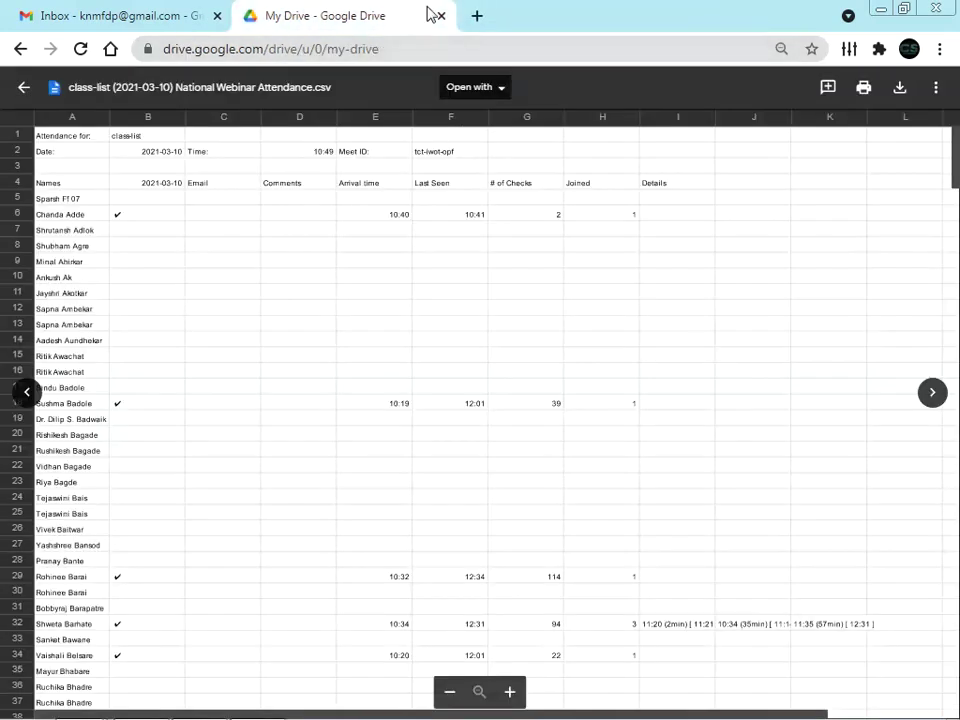
key(Escape)
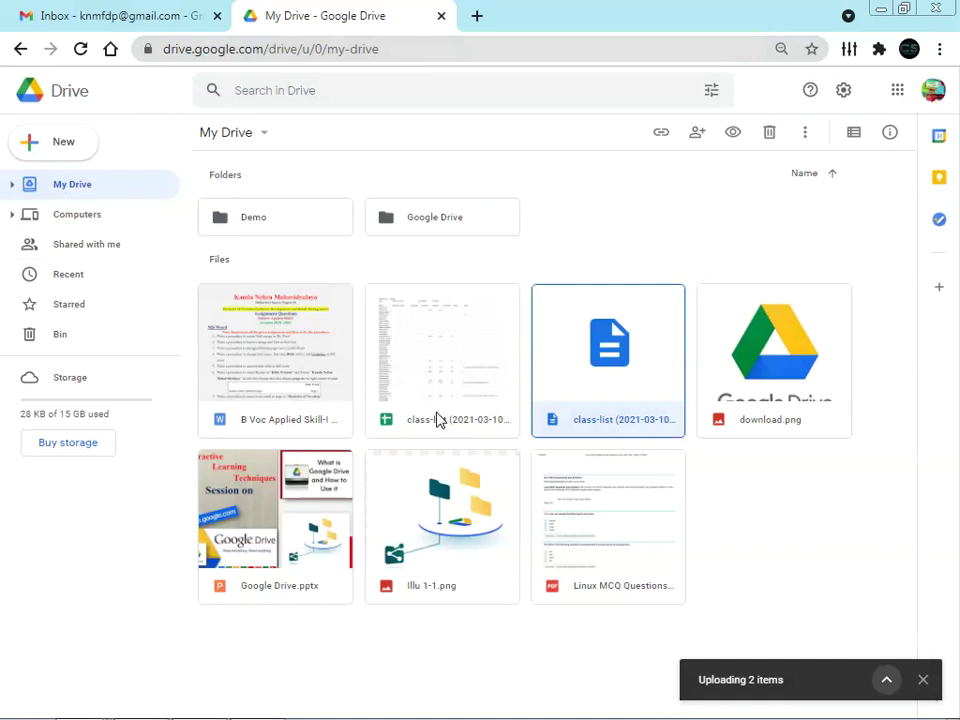
key(Escape)
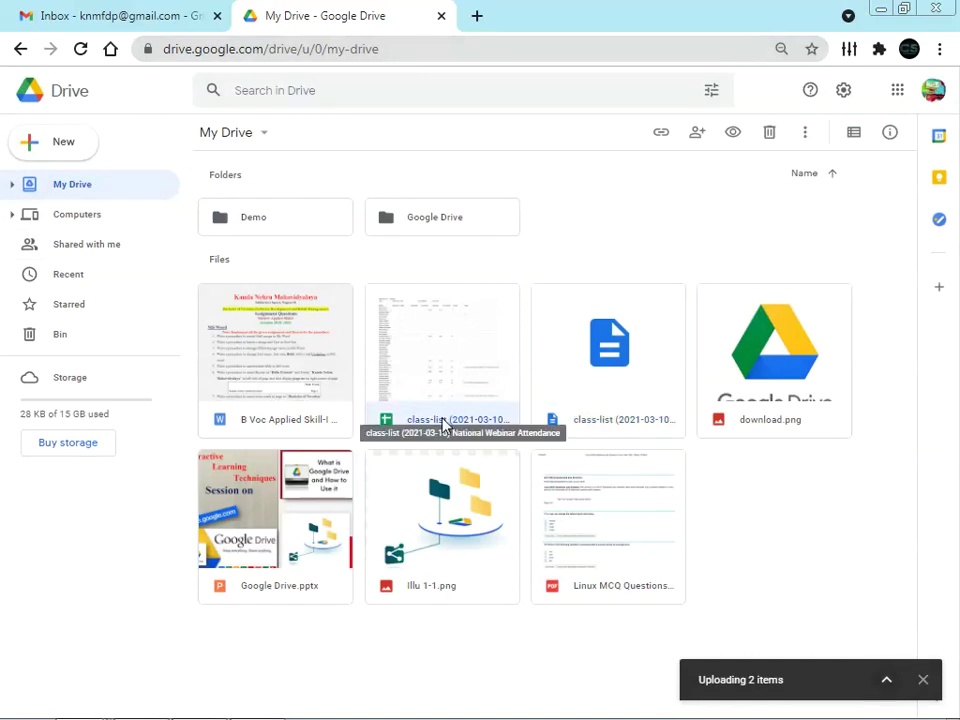
Open sharing for the class-list Google Sheets file and change its link access to Anyone with the link.
right_click(448, 366)
mouse_move(460, 346)
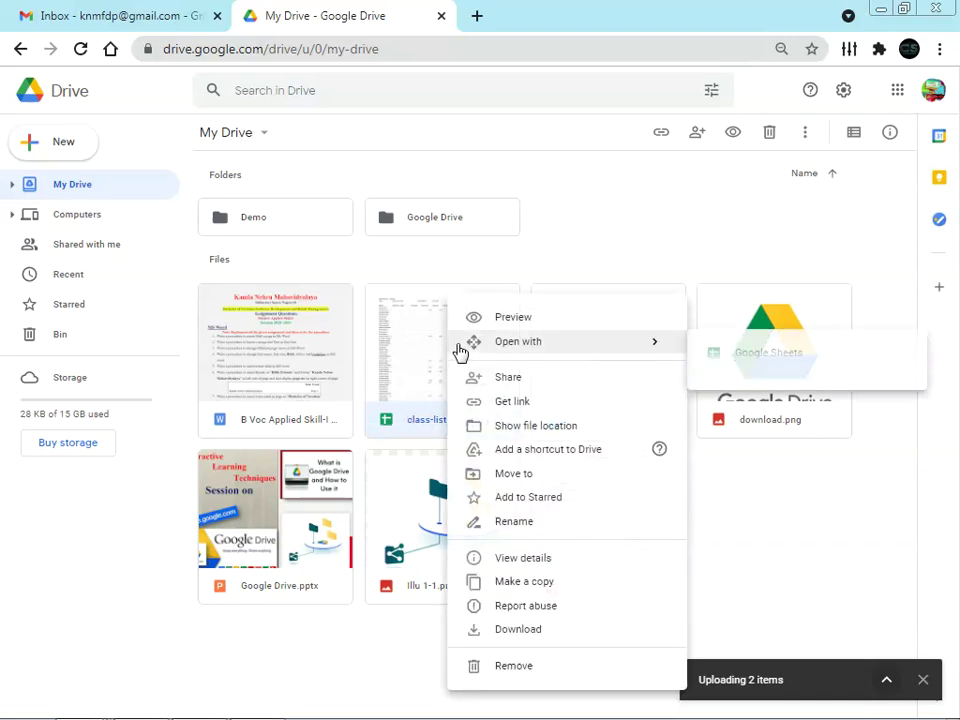
click(517, 387)
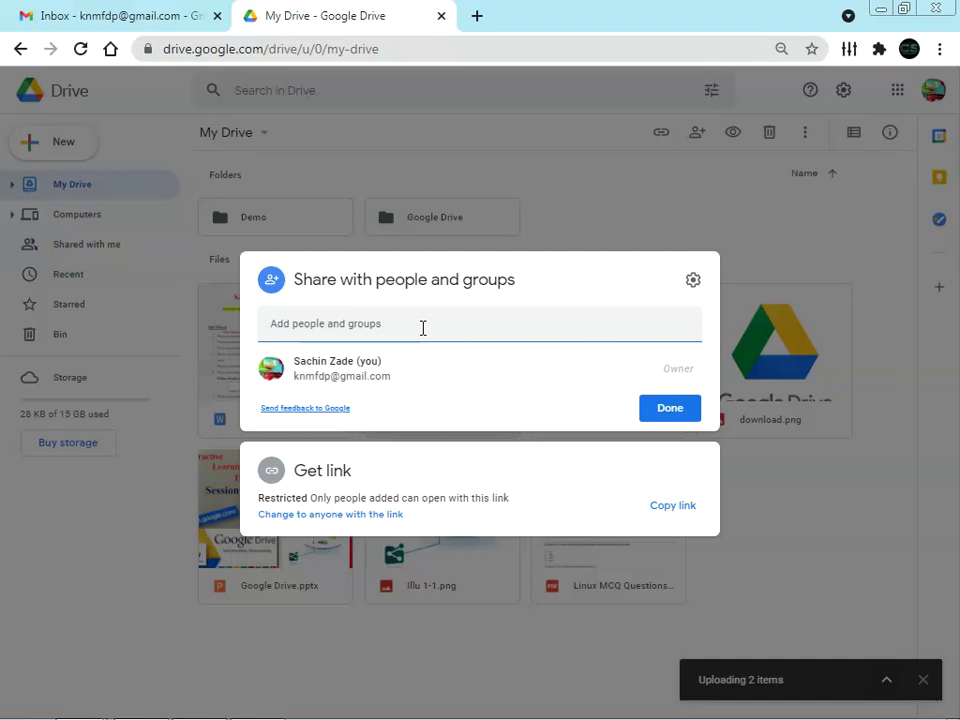
click(561, 491)
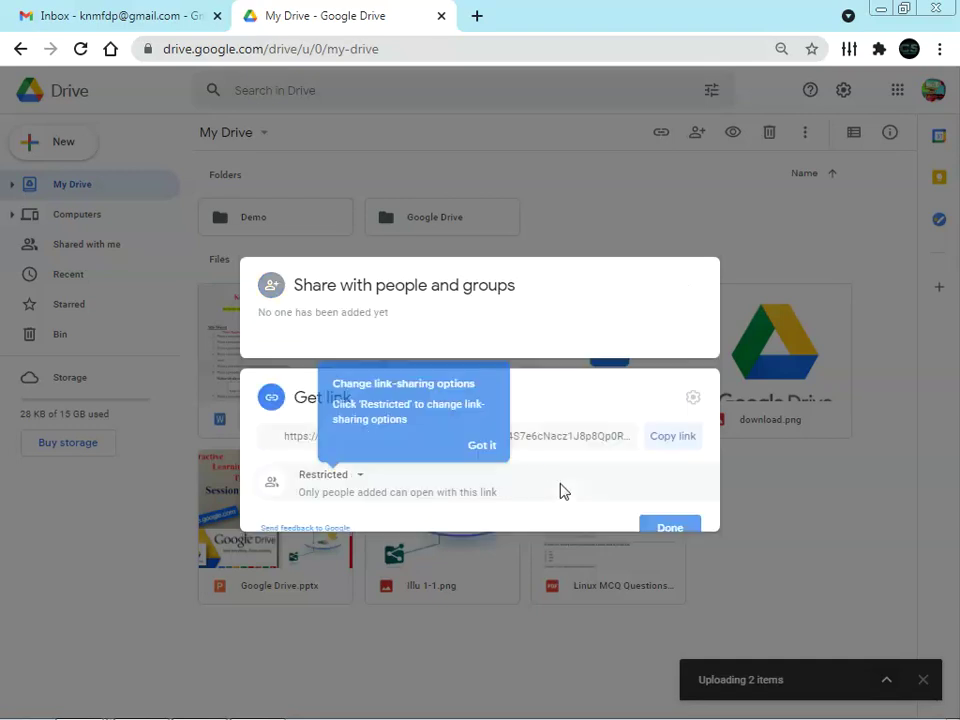
click(478, 425)
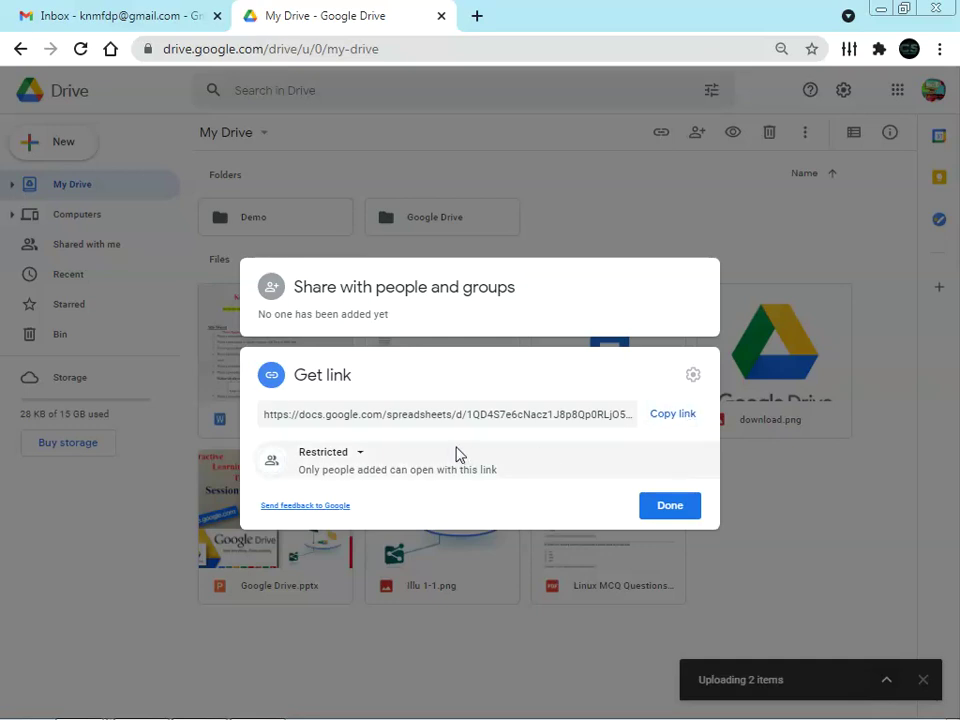
click(356, 456)
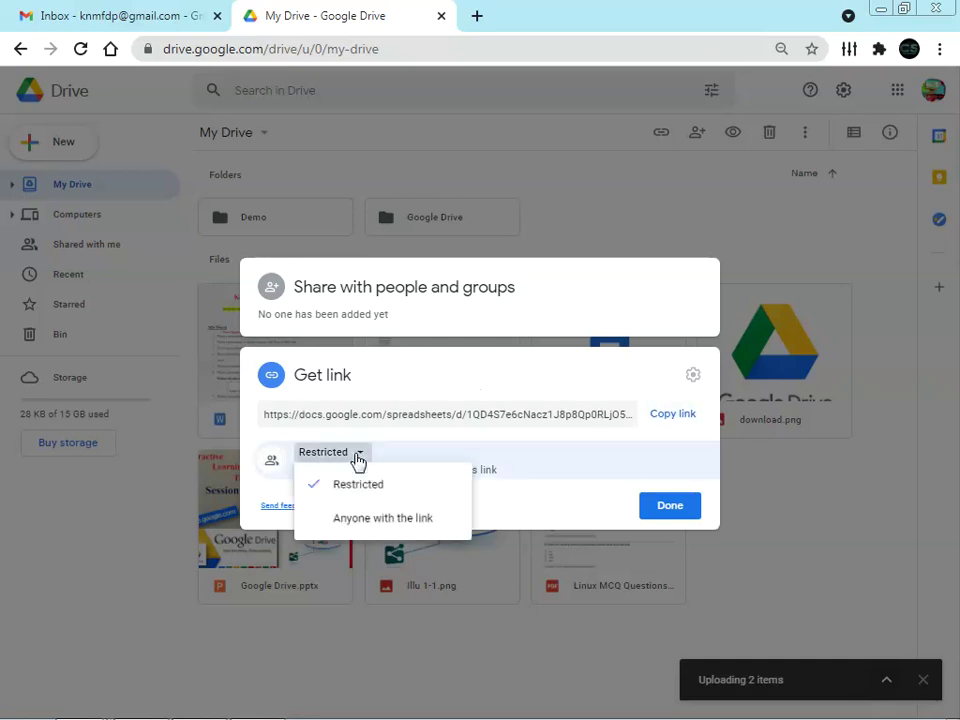
click(393, 530)
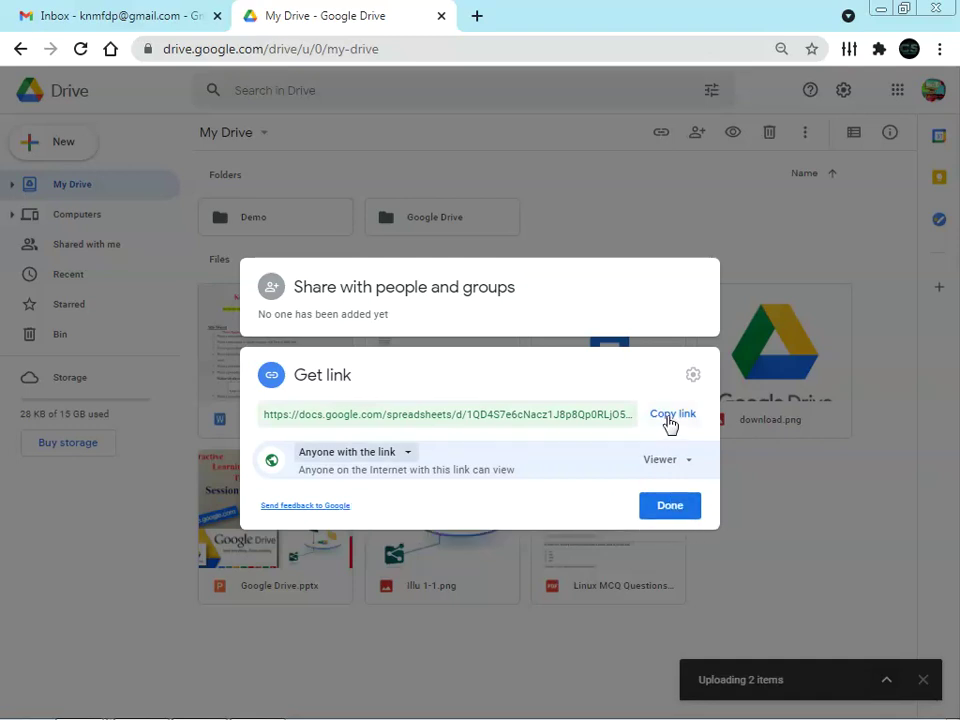
Review the link access choices, keep Anyone with the link, and copy the sharing link before finishing.
click(395, 462)
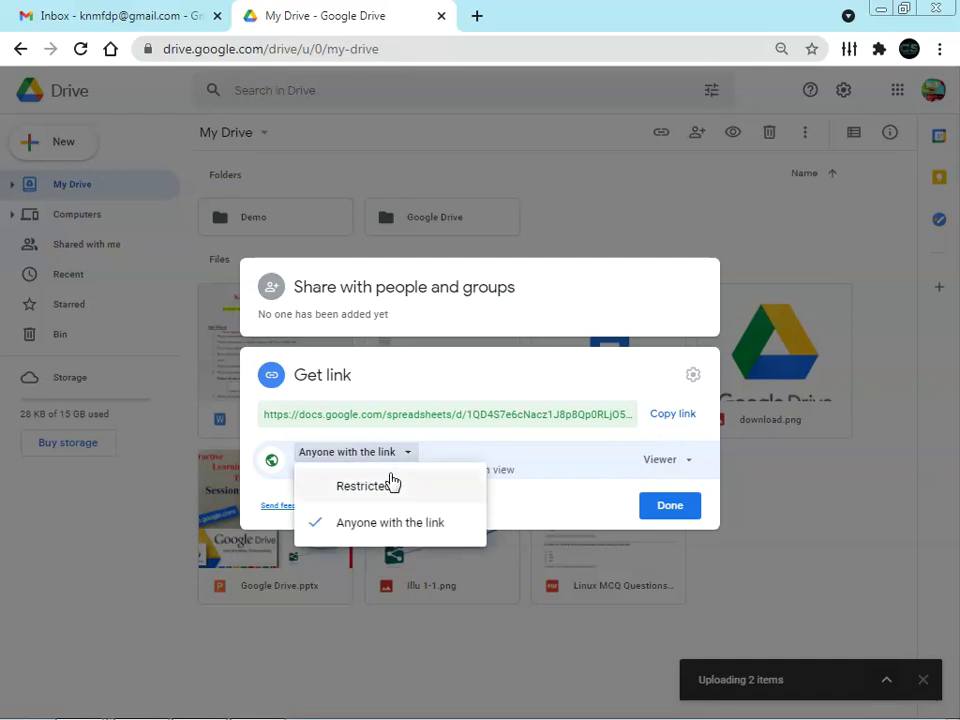
click(381, 526)
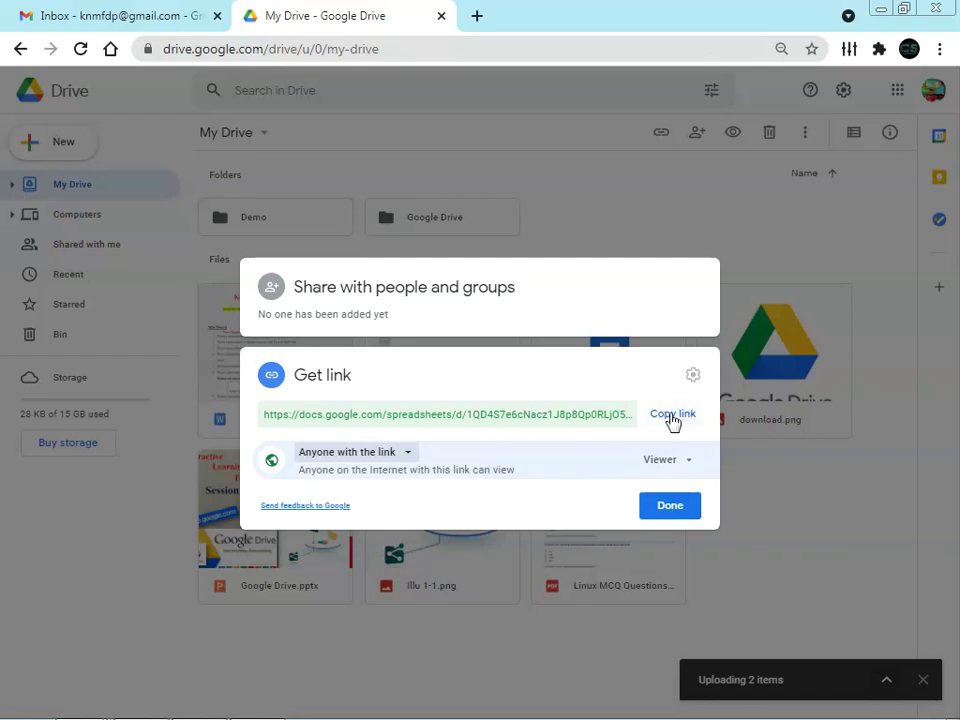
click(672, 416)
click(669, 510)
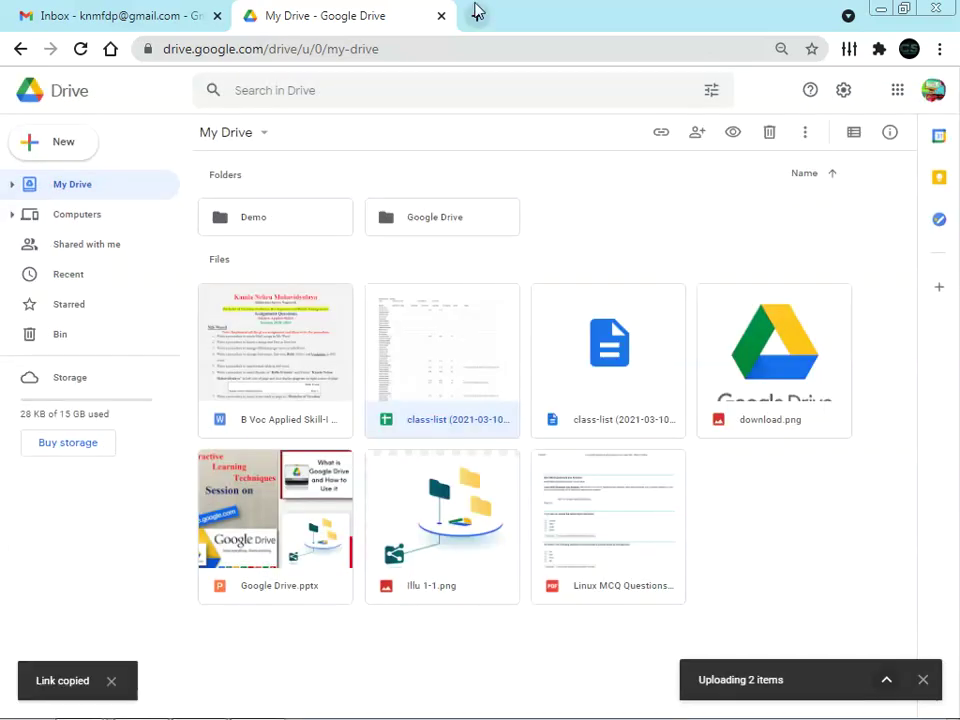
Open the copied sharing link in a new tab to check the class-list spreadsheet, then close that tab.
click(476, 11)
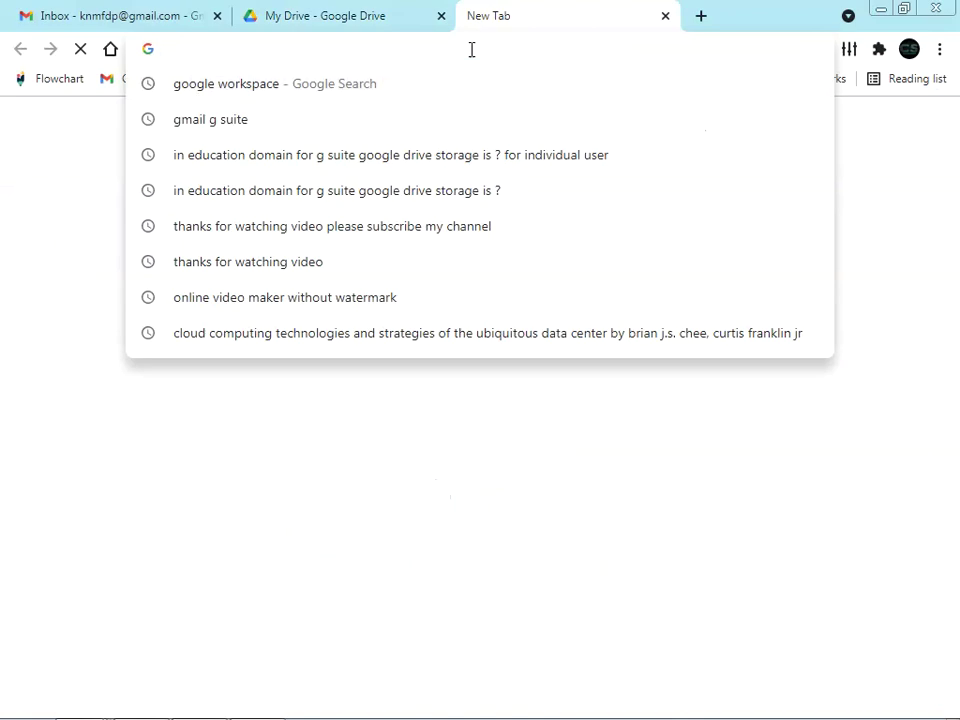
key(ctrl+v)
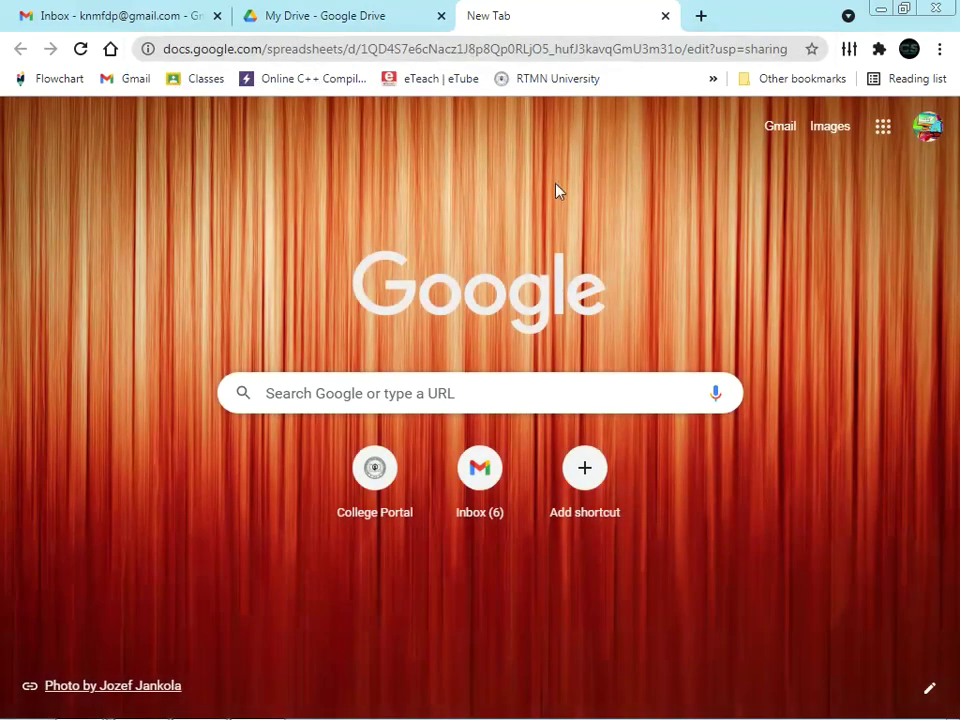
key(Return)
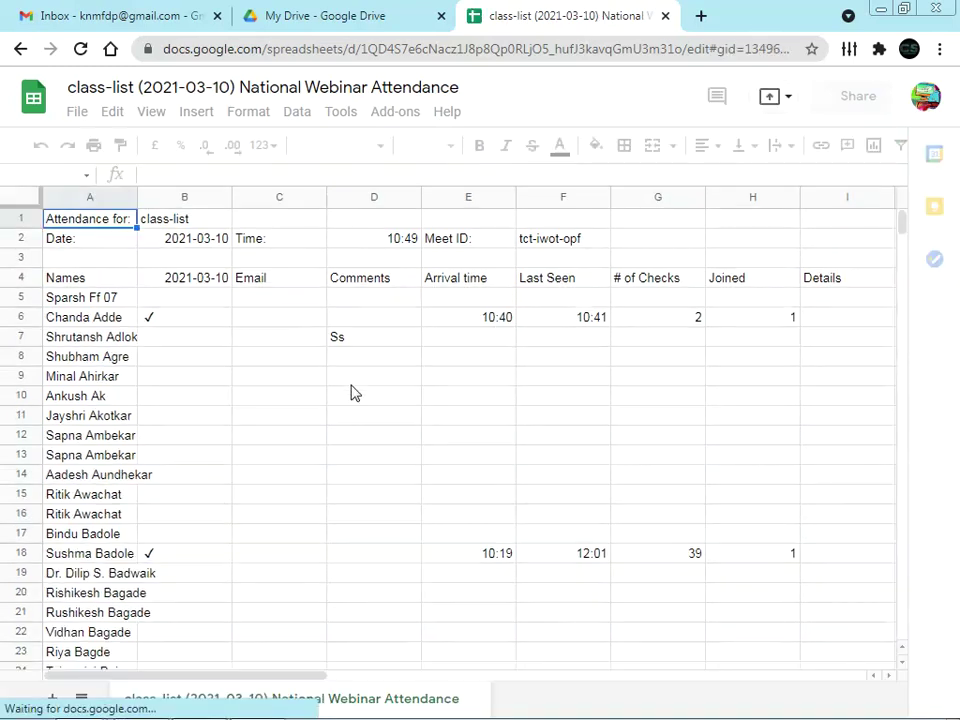
click(268, 399)
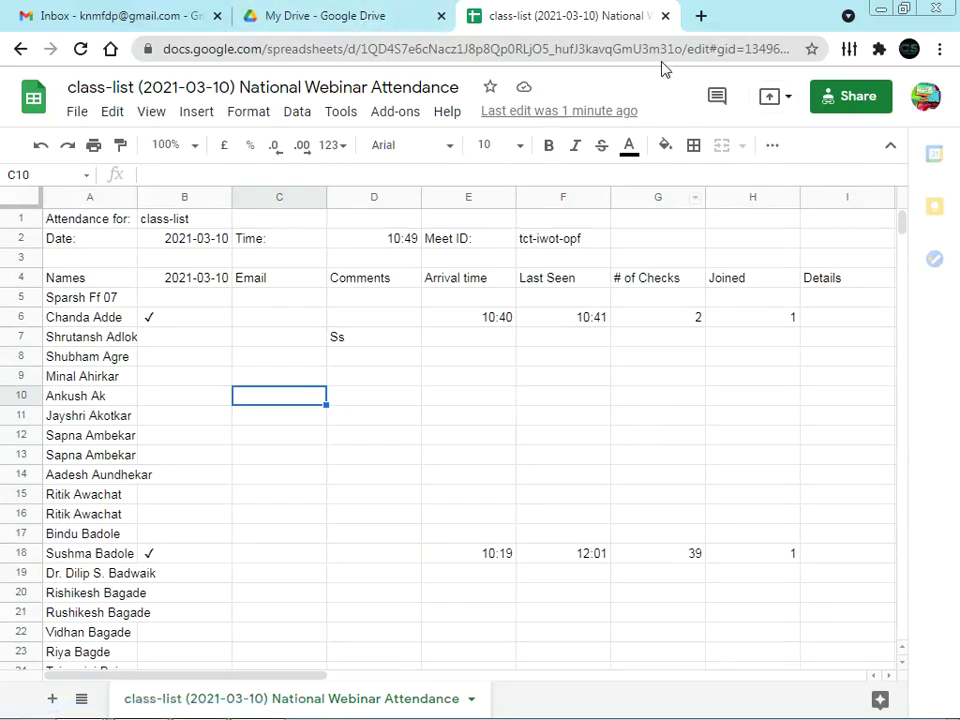
click(665, 17)
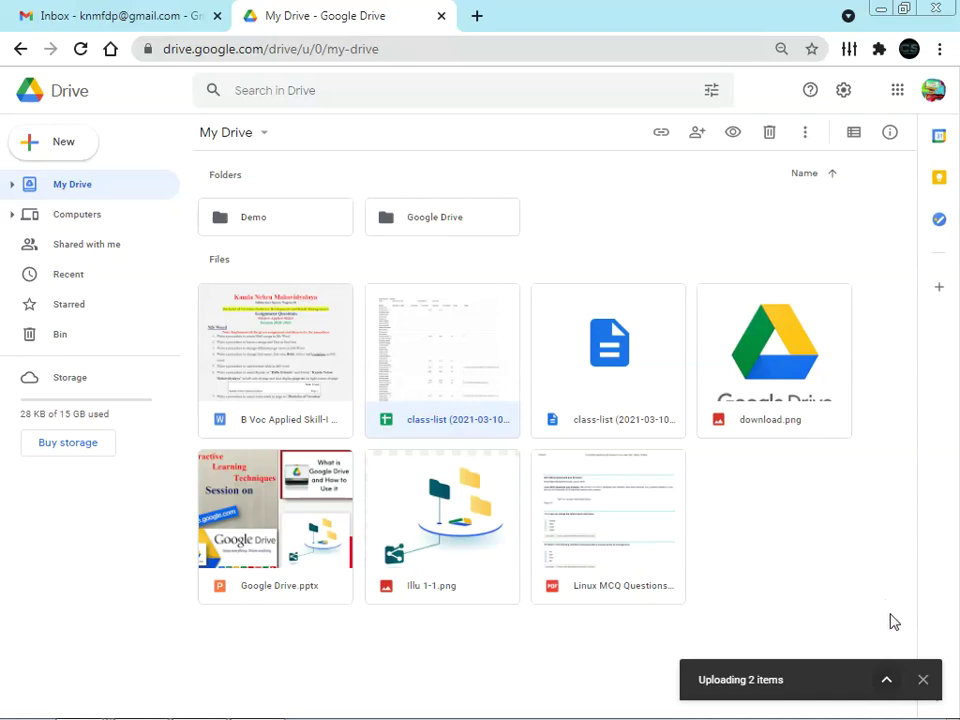
click(924, 684)
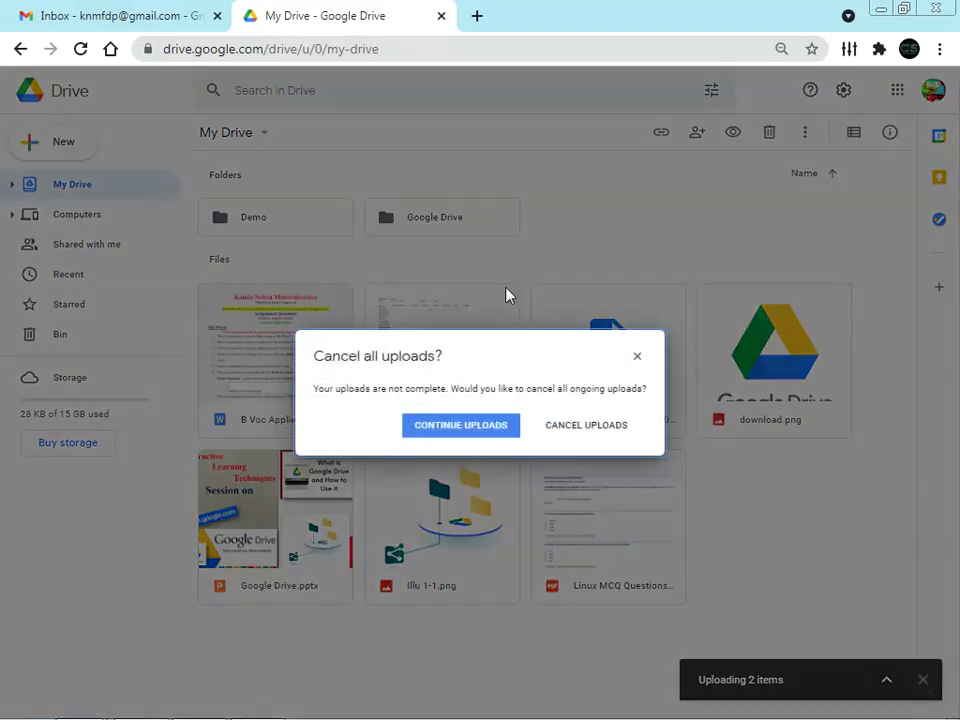
click(636, 357)
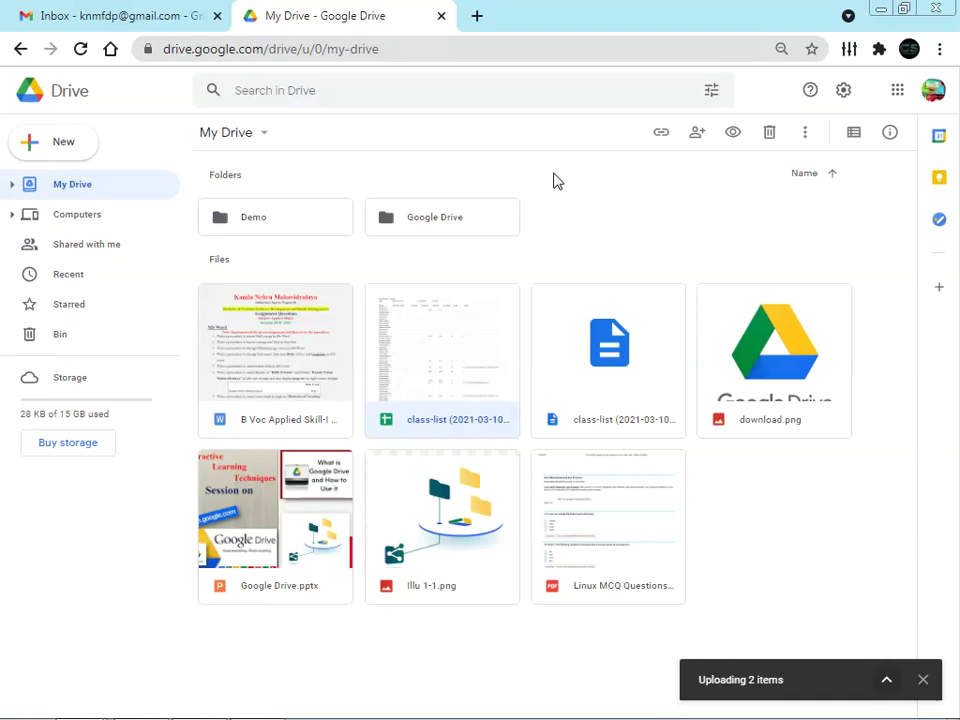
Open sharing for the class-list Google Sheets file, add the suggested contact's e-mail, and review the roles with Editor selected.
right_click(484, 378)
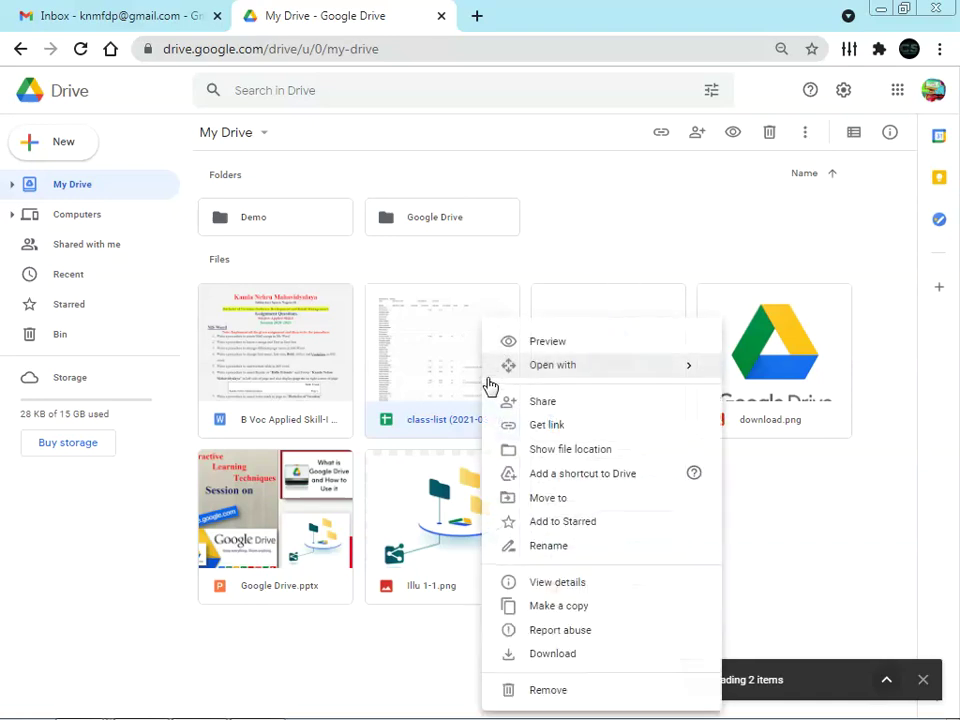
click(561, 403)
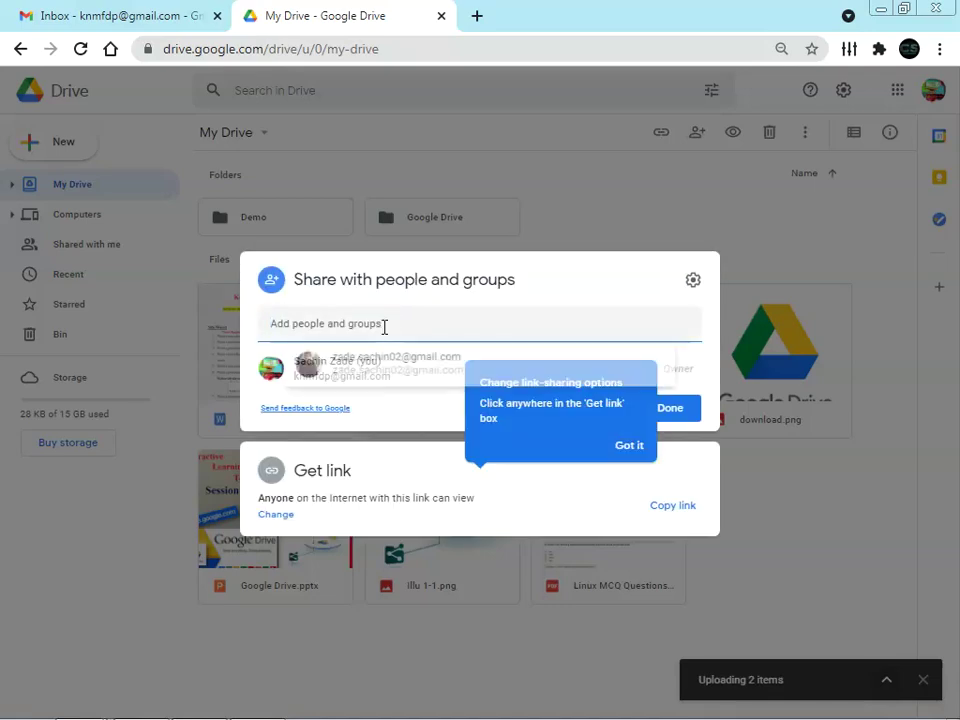
click(384, 326)
click(386, 372)
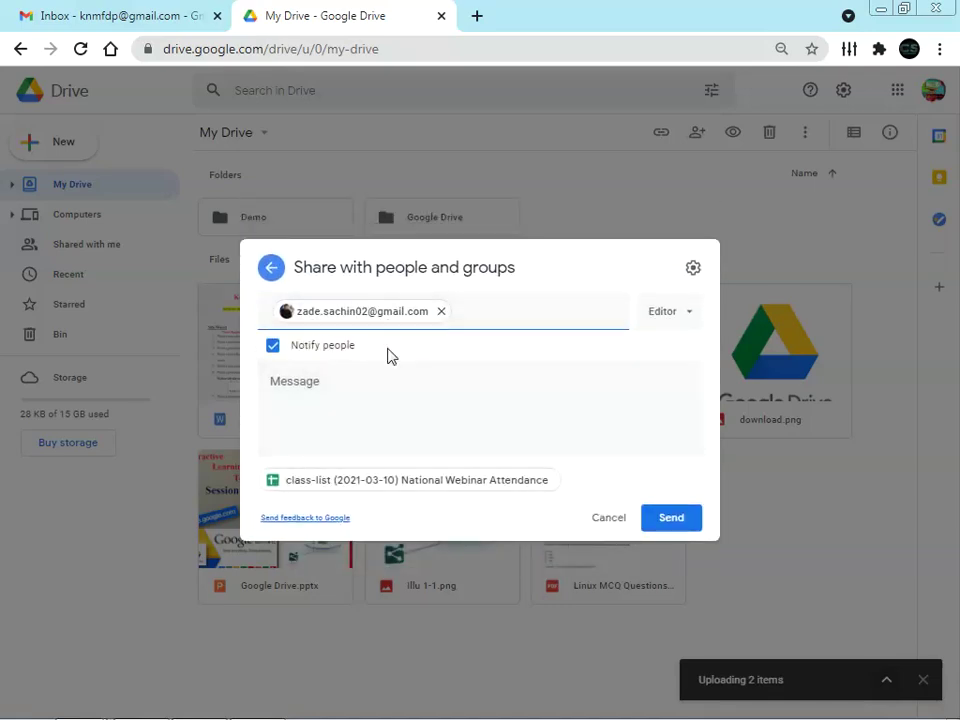
click(668, 315)
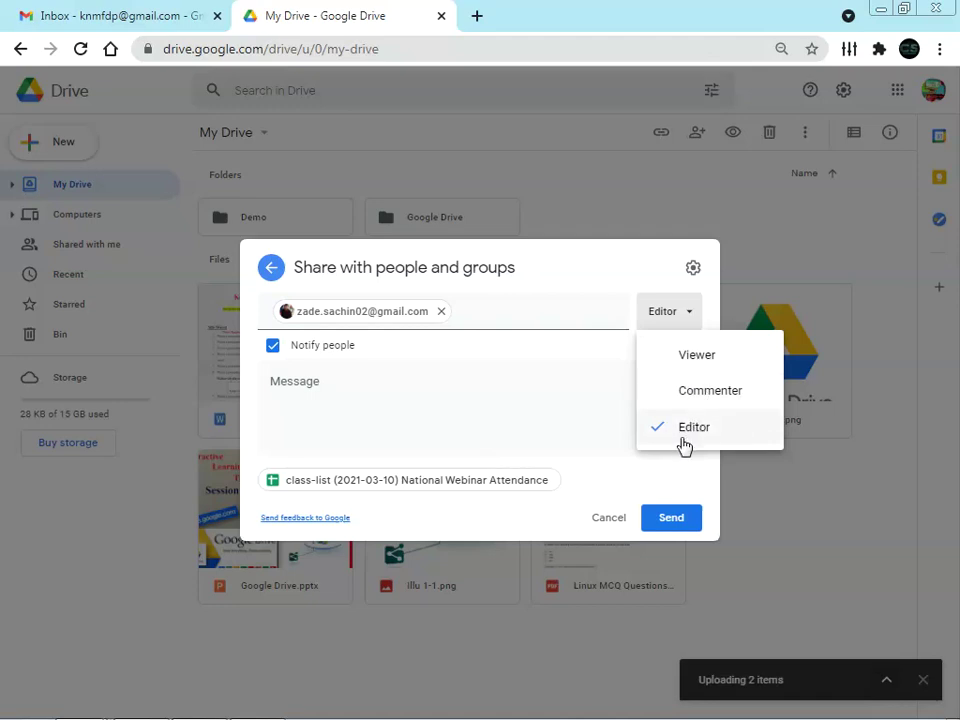
Write the share message "Hello, Please find the attachment" and send the invitation with notification enabled.
click(414, 403)
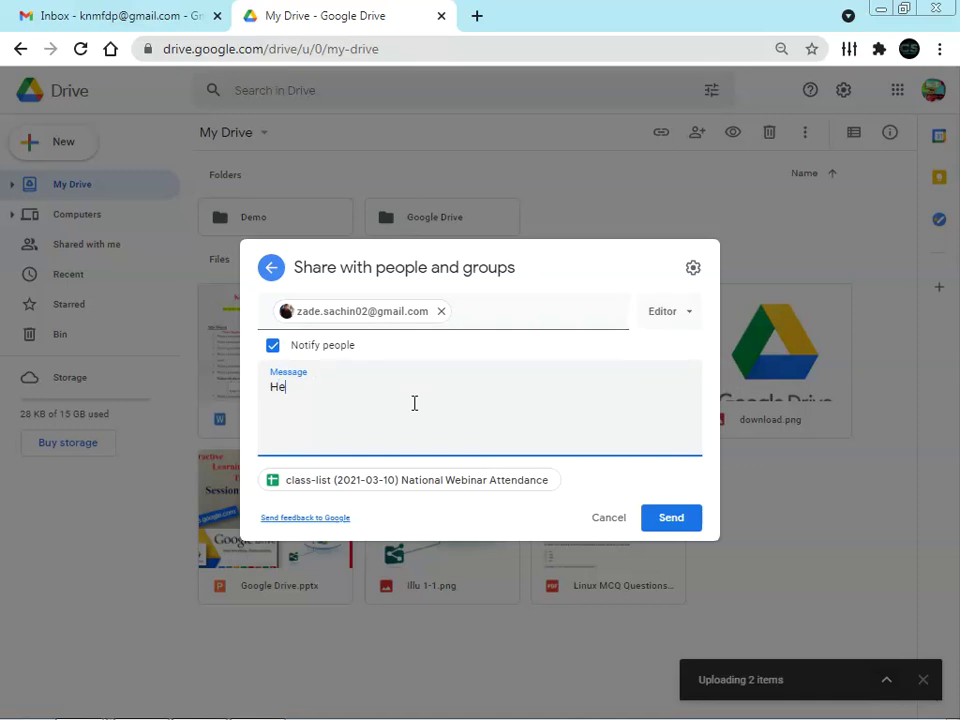
text(Hello, Plea)
text(se find the)
text( attachmen)
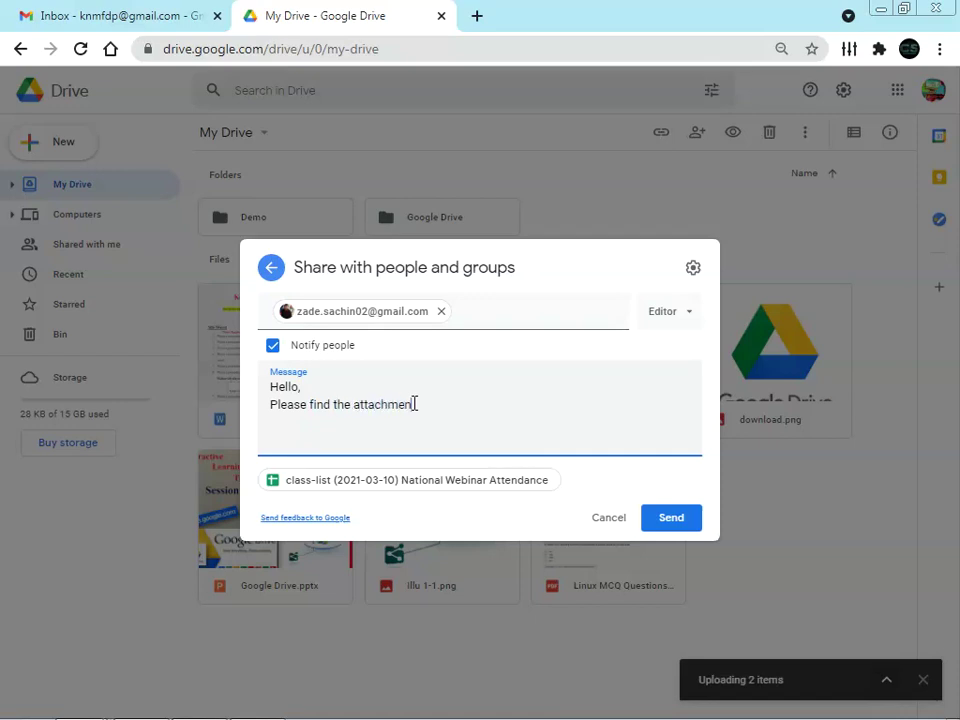
text(t)
click(675, 529)
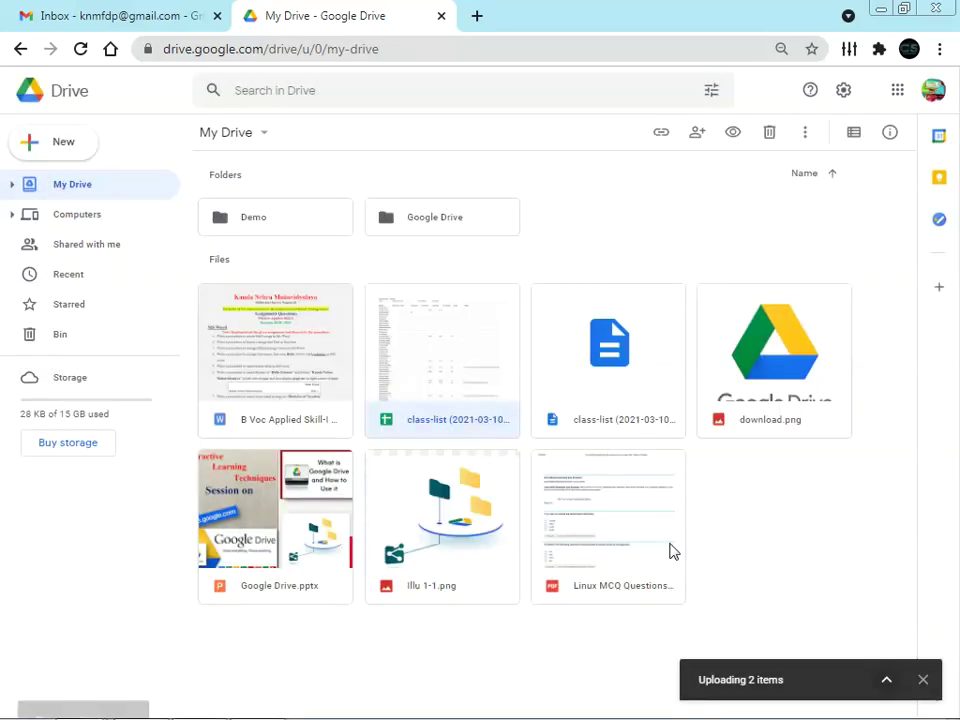
Switch to the recipient's Gmail window, open Google Drive in a new tab, and reload the inbox before returning to Drive.
key(alt+Tab)
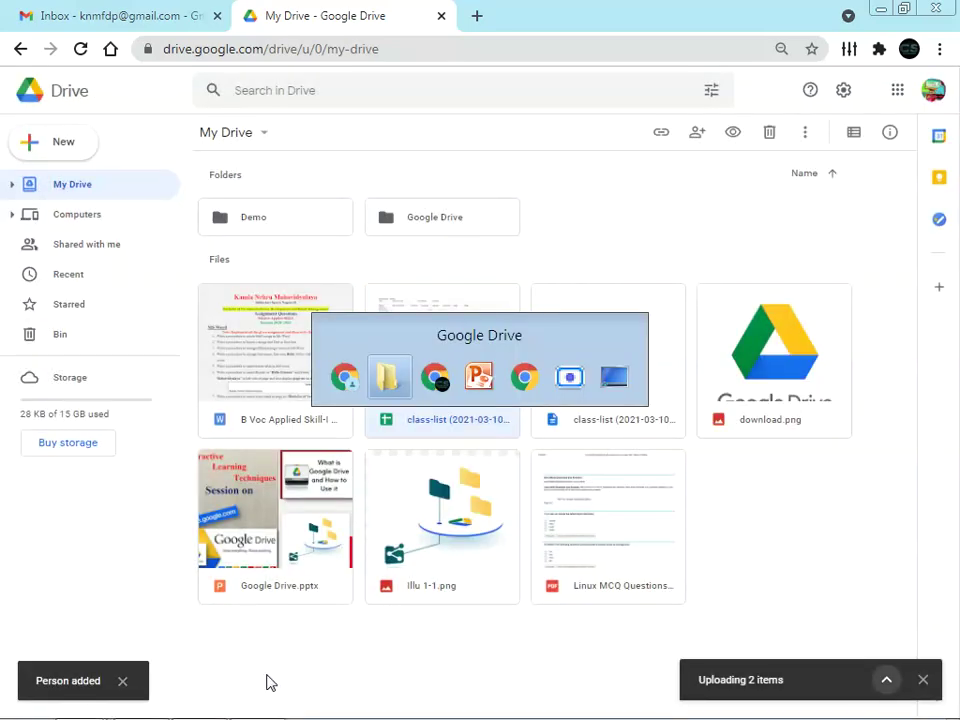
key(alt+Tab)
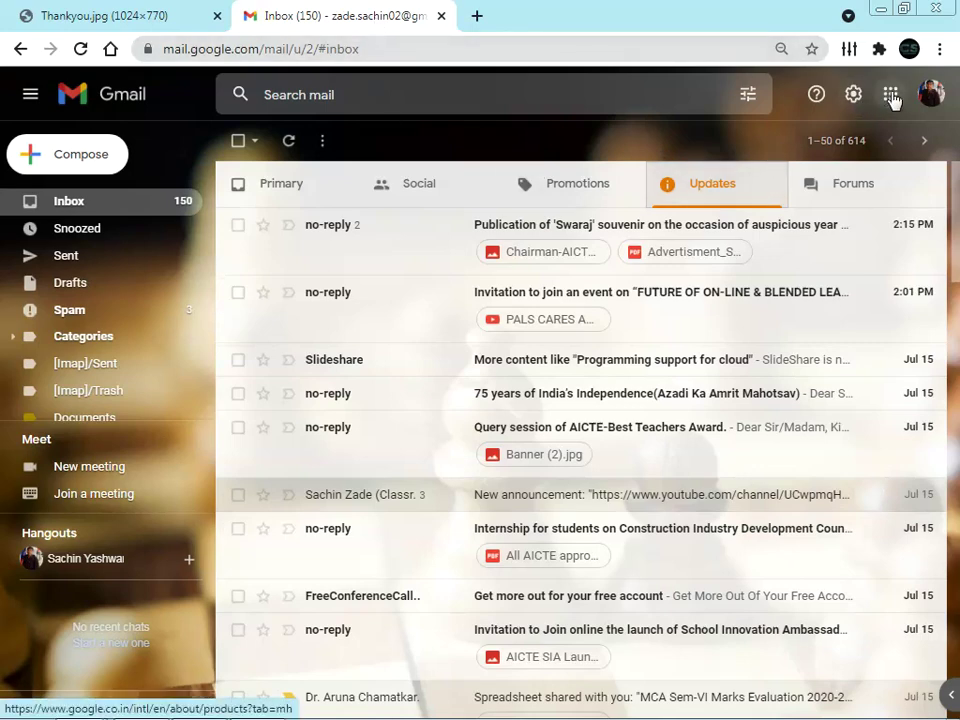
click(891, 97)
click(746, 328)
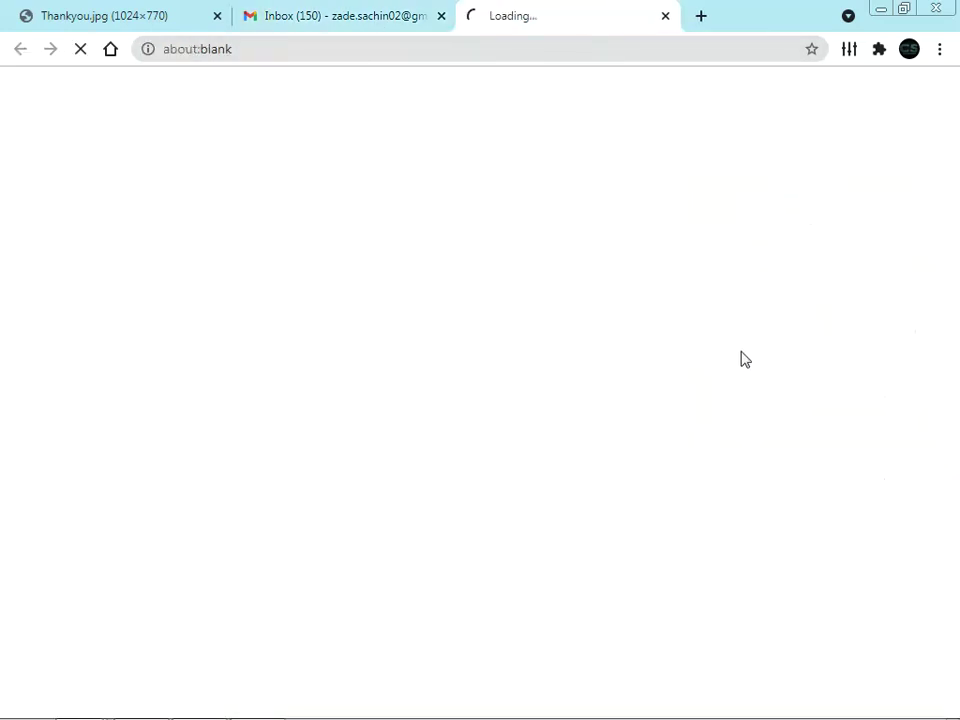
click(366, 16)
right_click(512, 134)
click(560, 184)
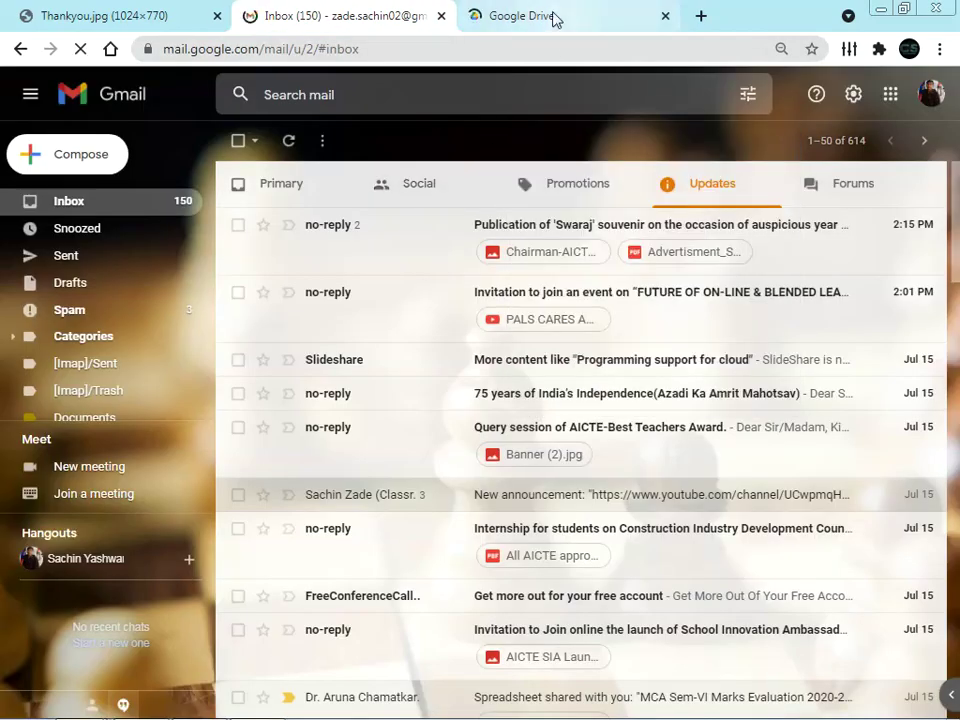
click(553, 17)
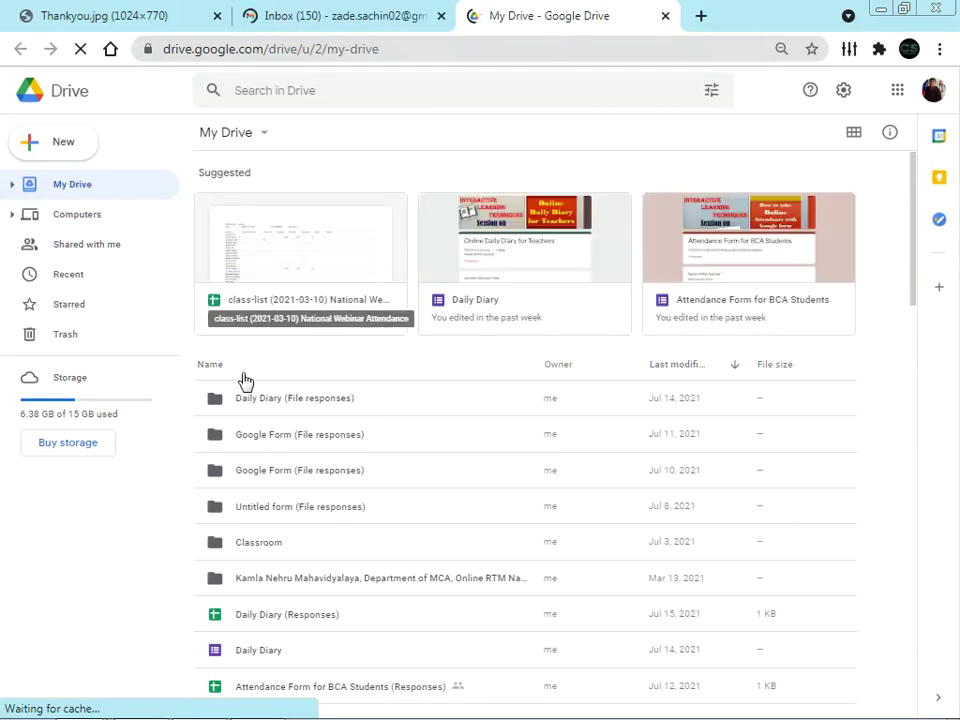
Open the shared class-list spreadsheet from the recipient's Drive, accept the signed-in account notice, and check the recipient's inbox.
double_click(330, 287)
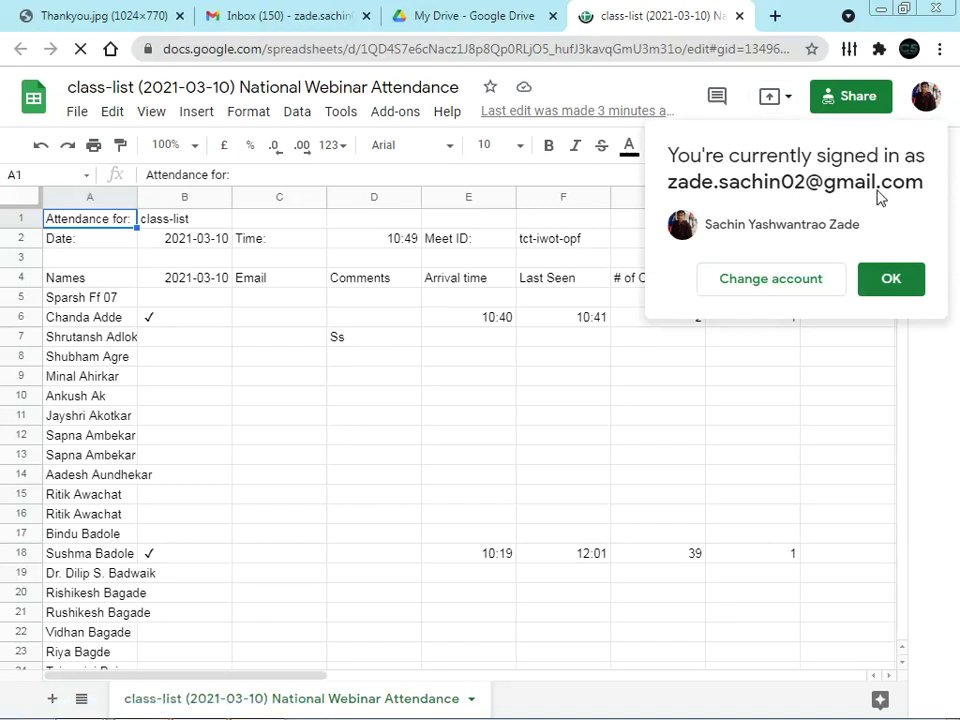
click(883, 285)
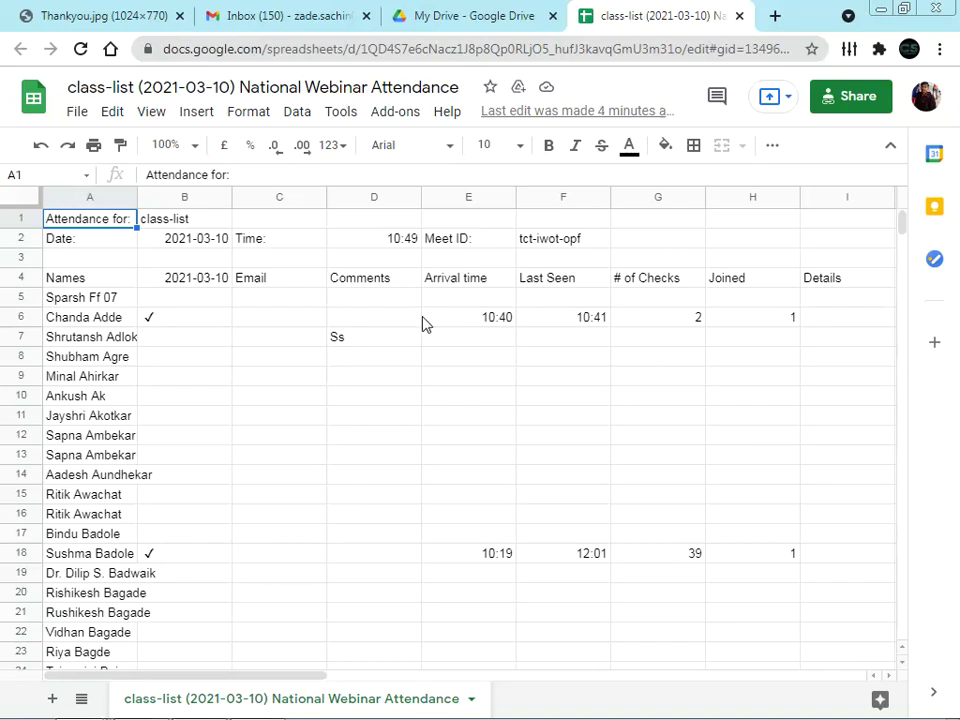
click(474, 22)
click(311, 21)
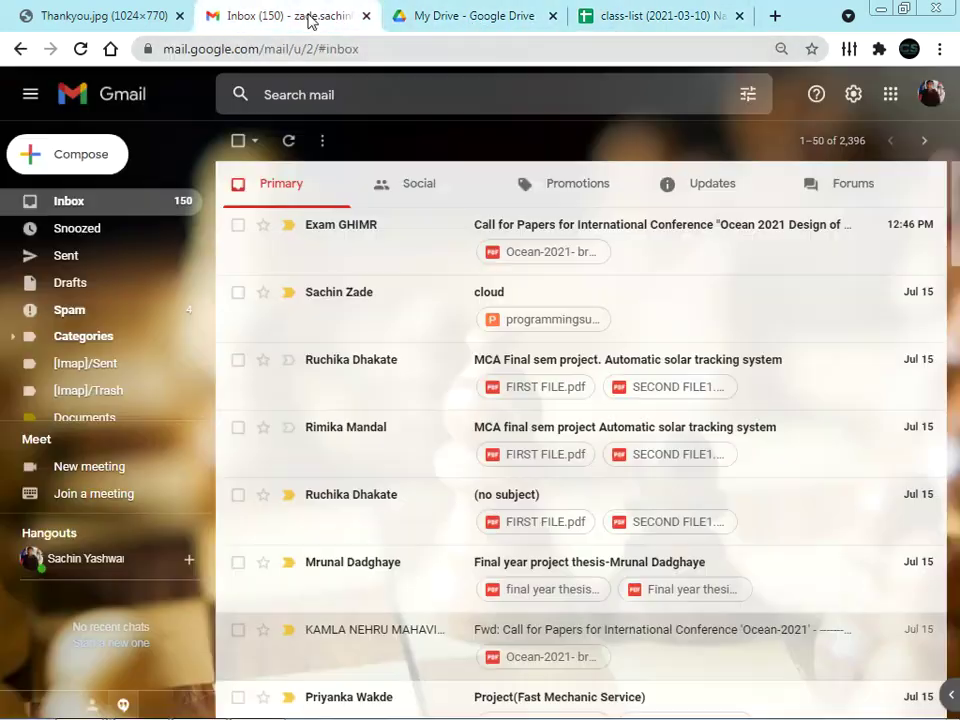
click(696, 24)
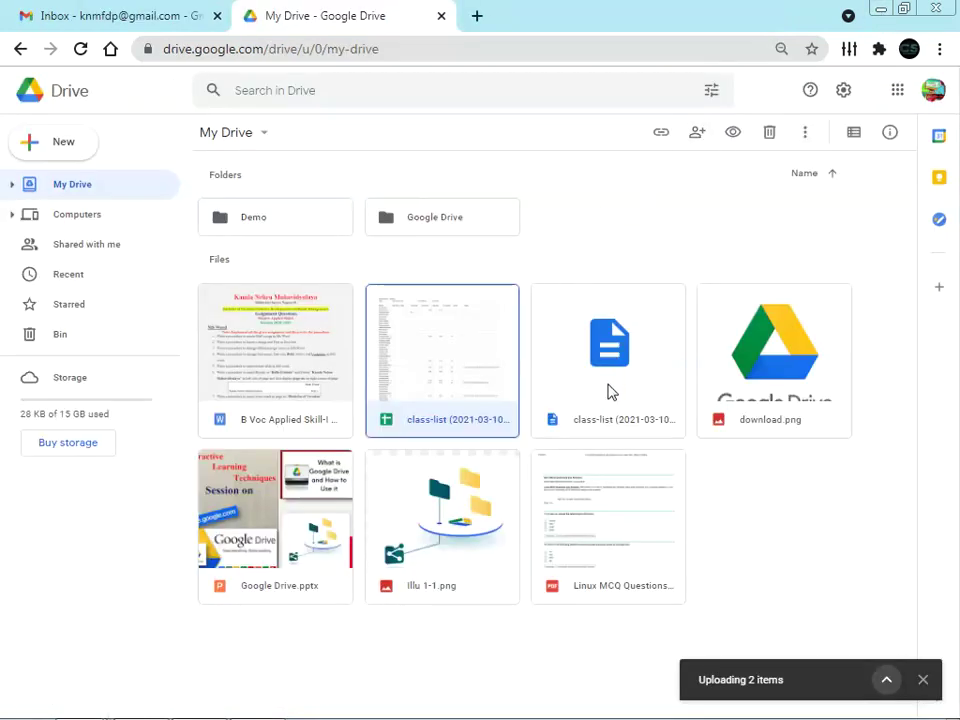
Replace the comment in cell D7 of the recipient's class-list spreadsheet with a first name.
key(alt+Tab)
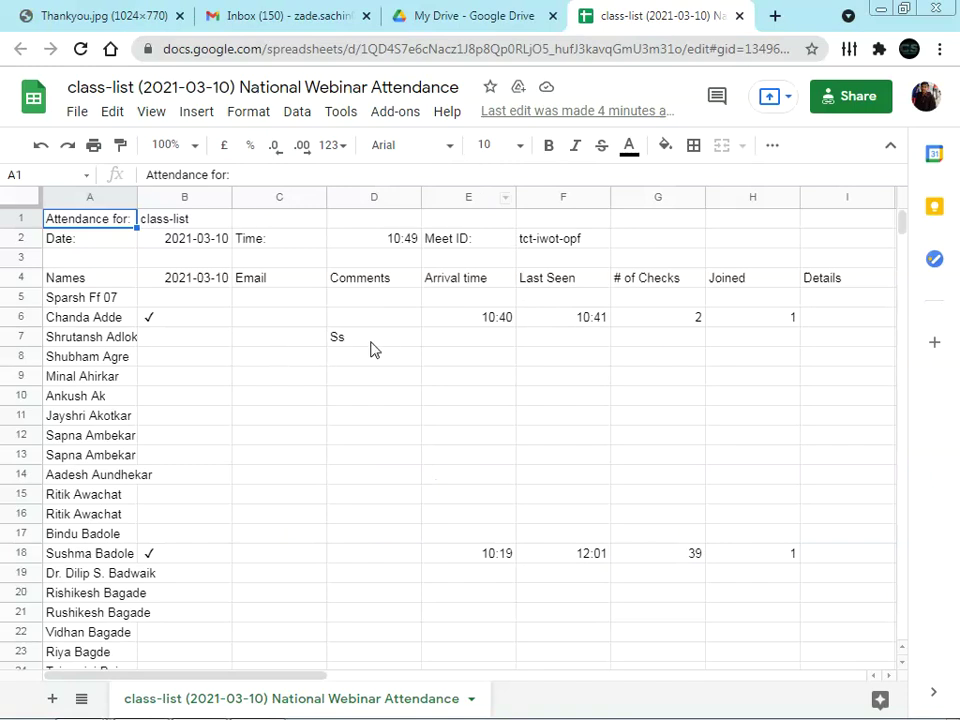
click(376, 345)
text(Sachin)
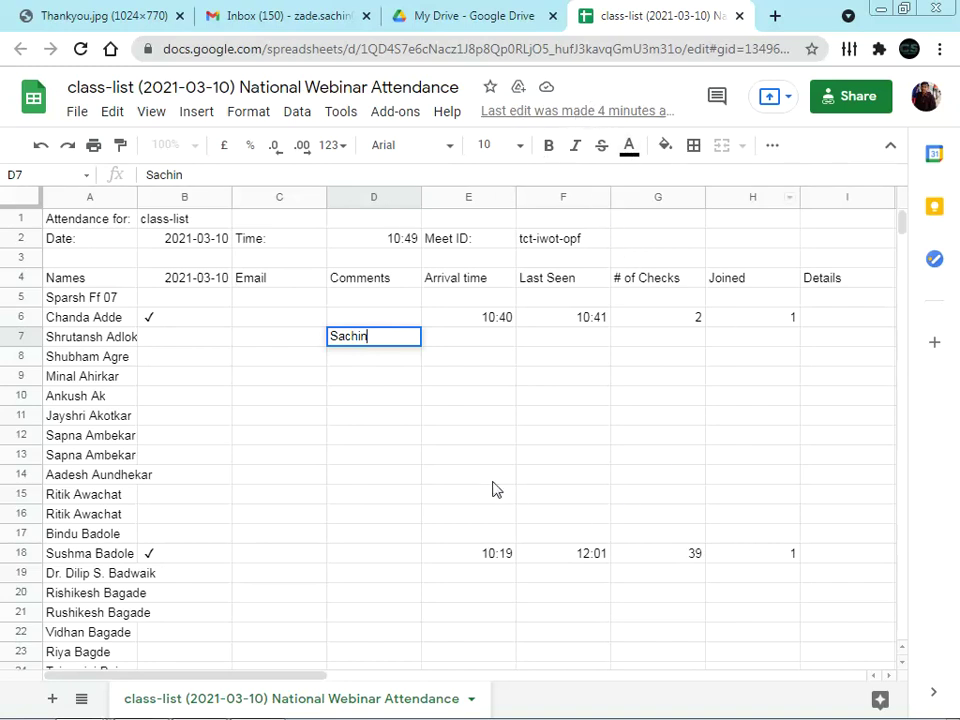
click(468, 435)
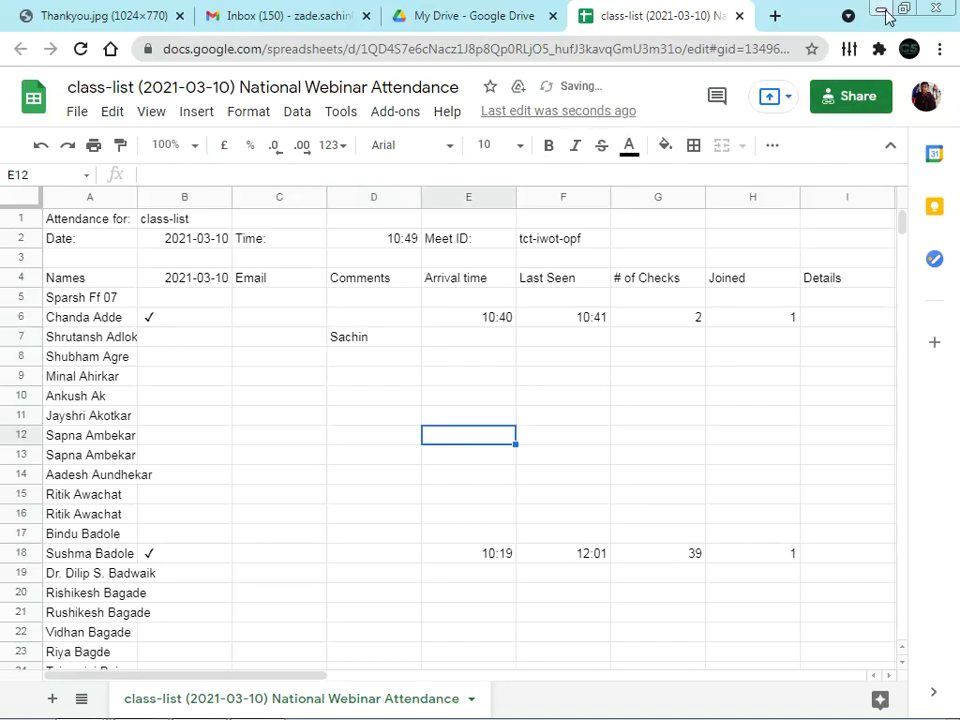
Return to the owner's My Drive, open the class-list Google Sheets file, and select cell D7.
click(877, 18)
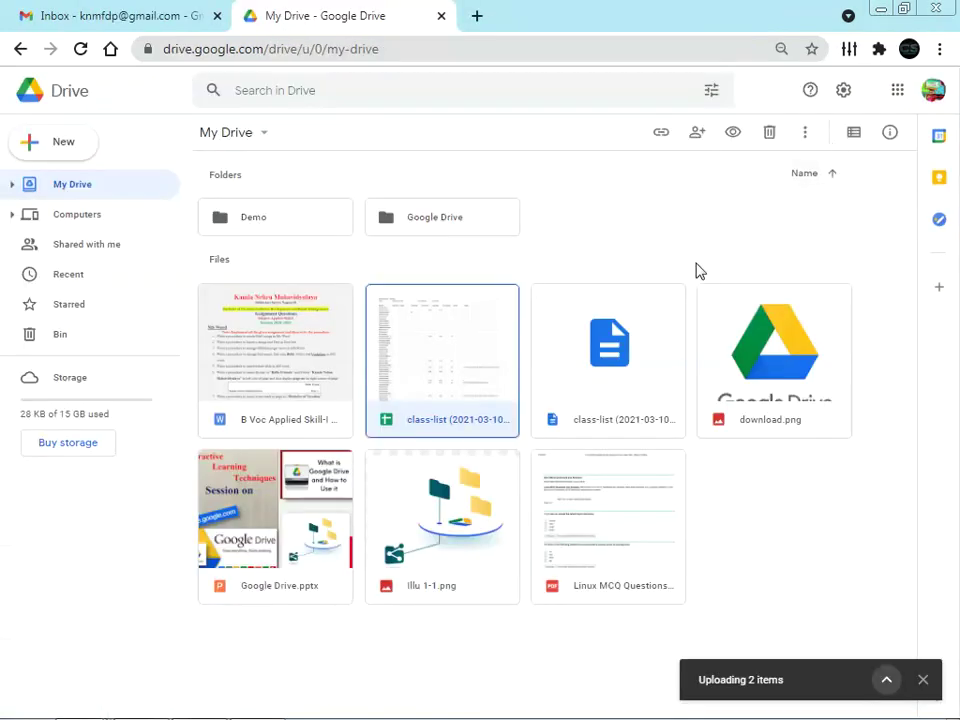
double_click(455, 361)
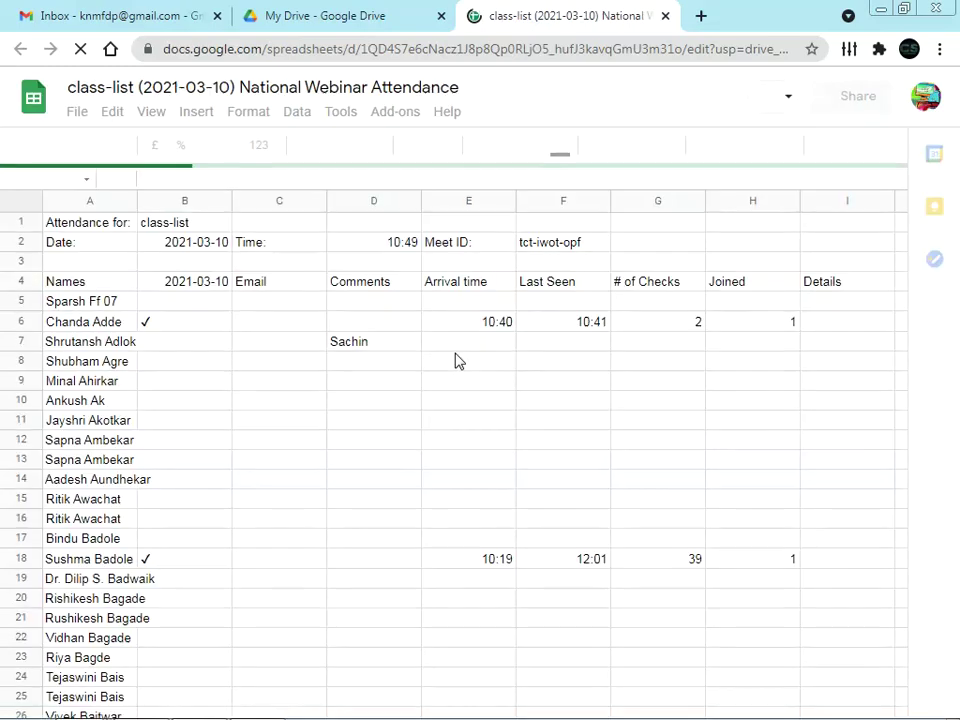
click(381, 344)
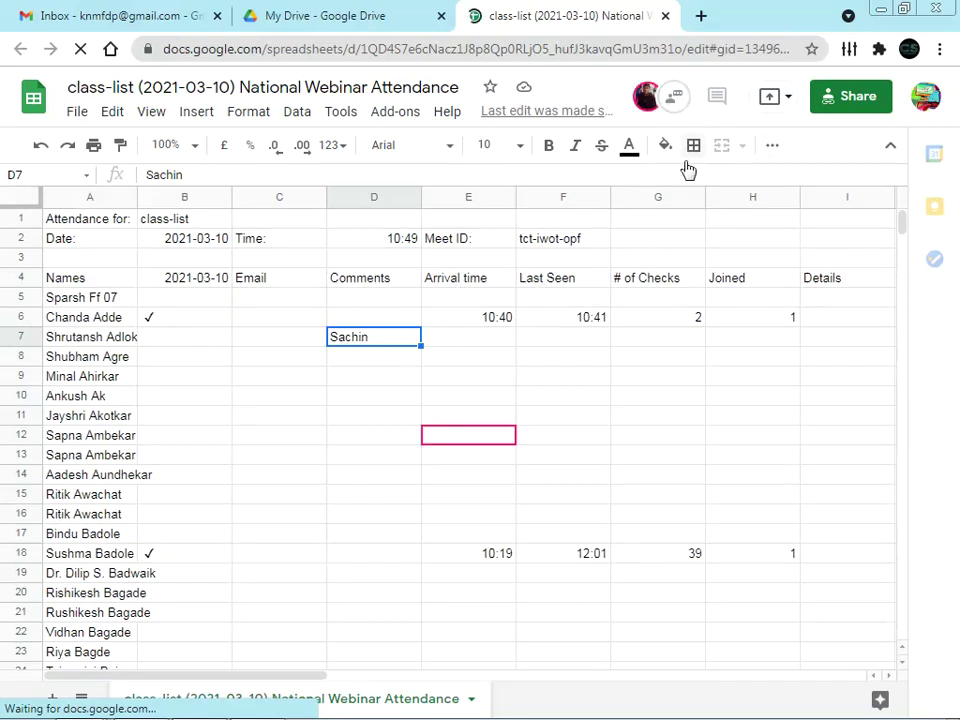
Format the text in cell D7 as red and bold with font size 14.
click(632, 150)
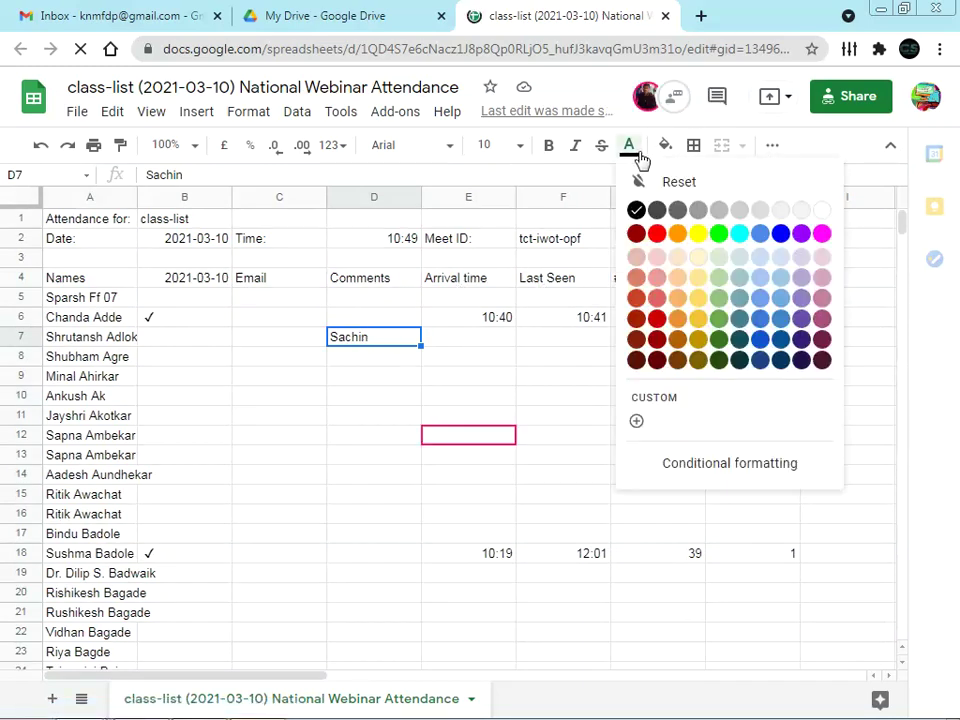
click(657, 234)
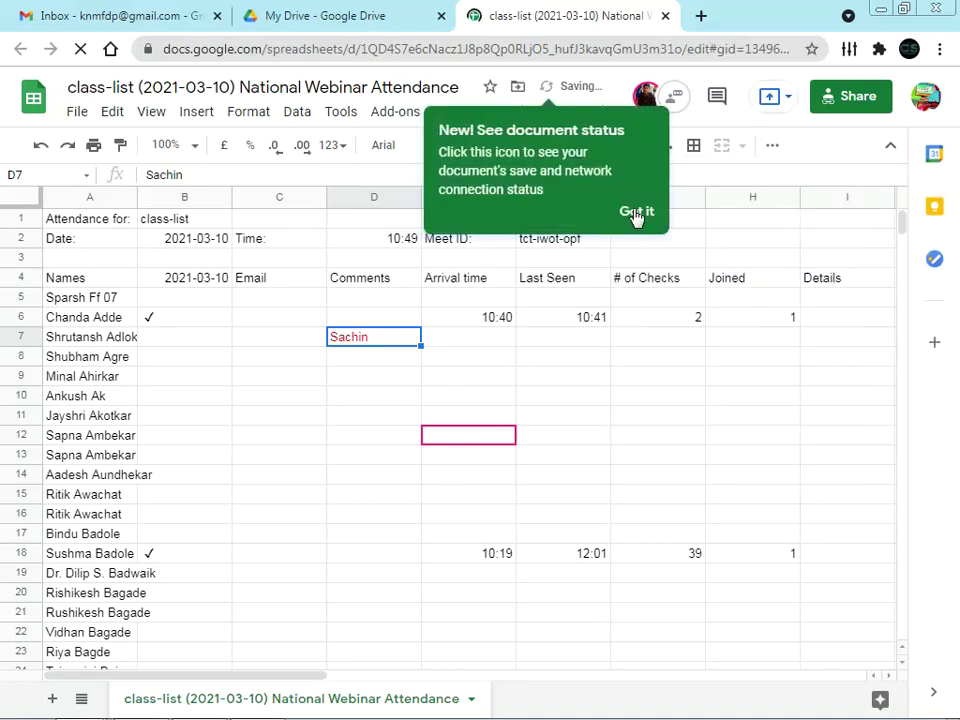
click(640, 212)
click(550, 148)
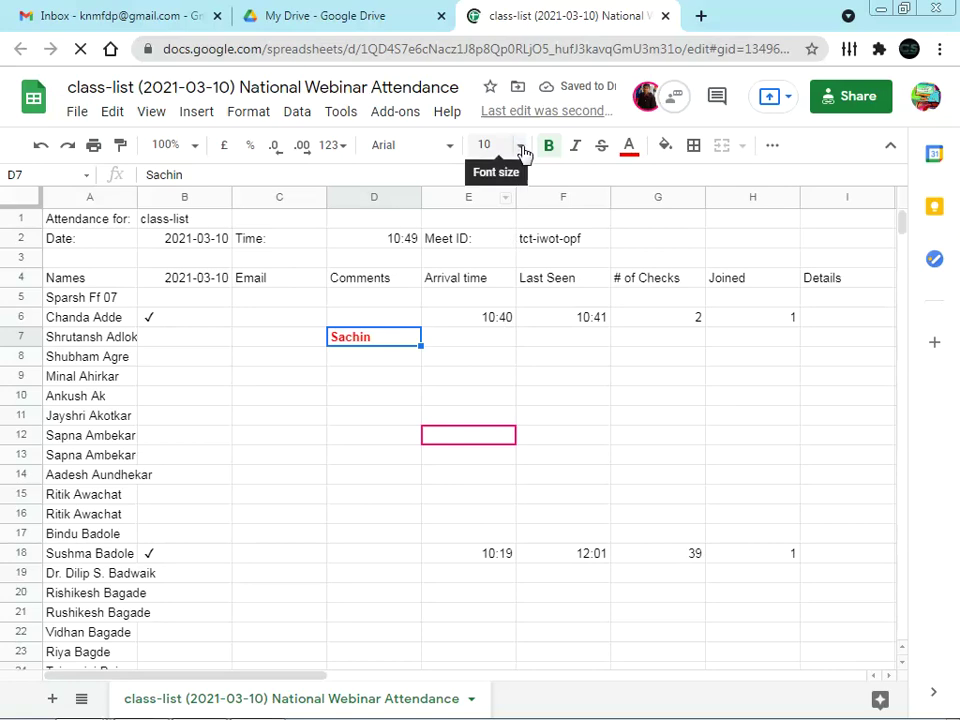
click(520, 146)
click(490, 400)
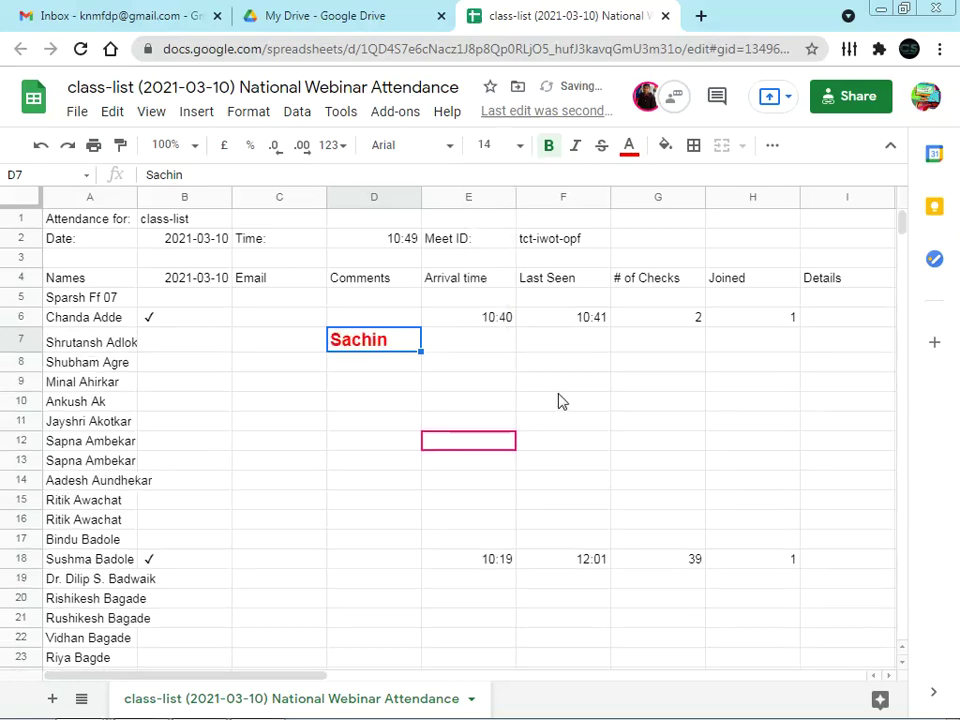
Compare the formatted spreadsheet in the recipient's and owner's windows, and view the active collaborator's contact card.
click(557, 392)
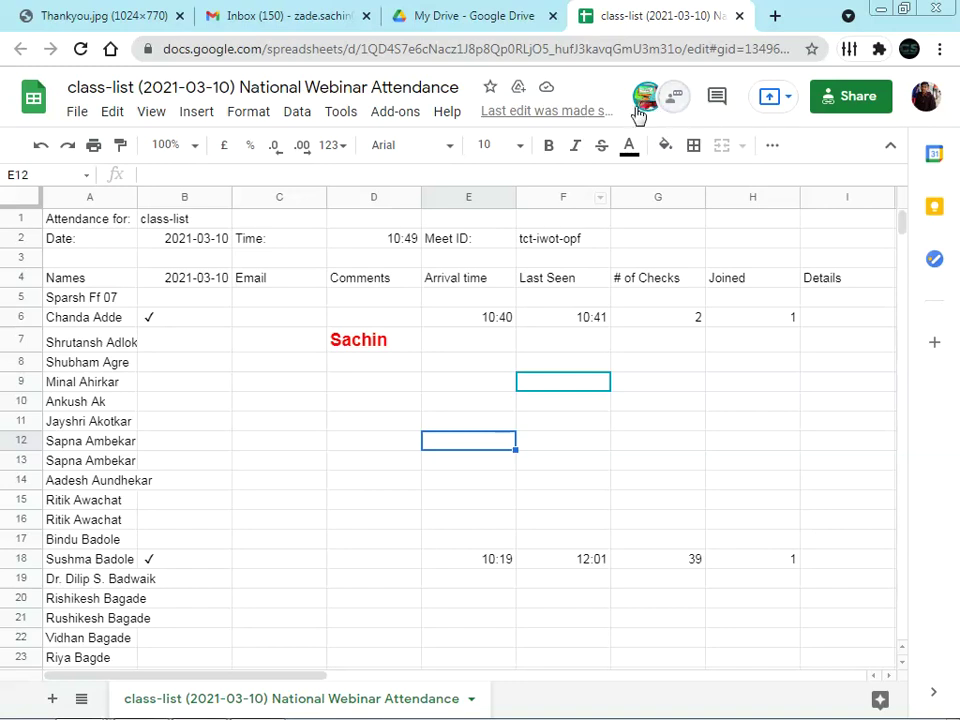
key(alt+Tab)
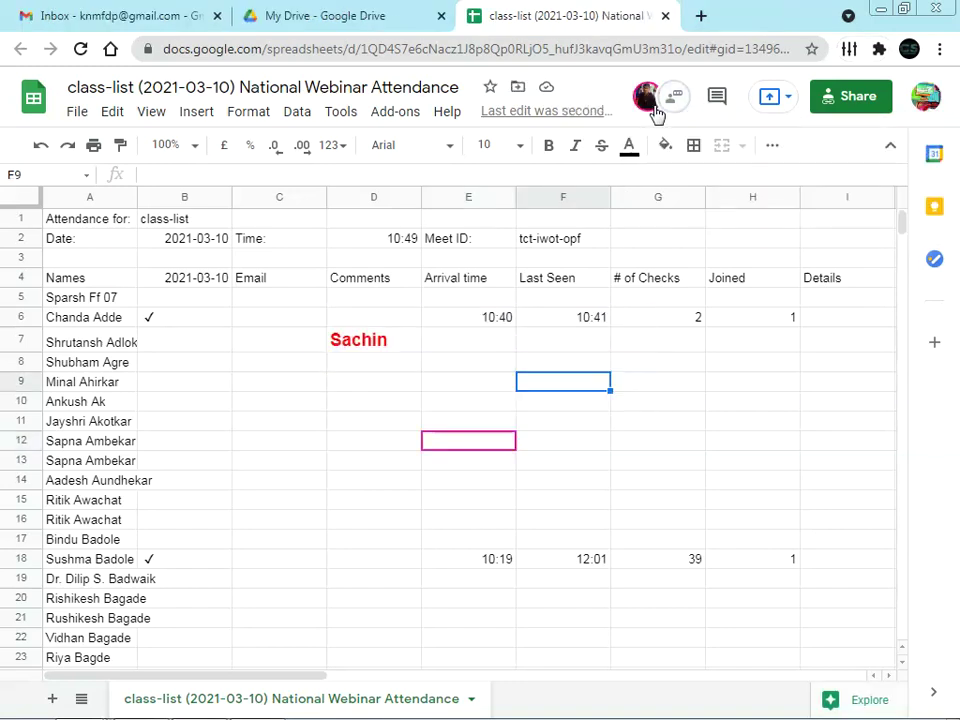
mouse_move(648, 108)
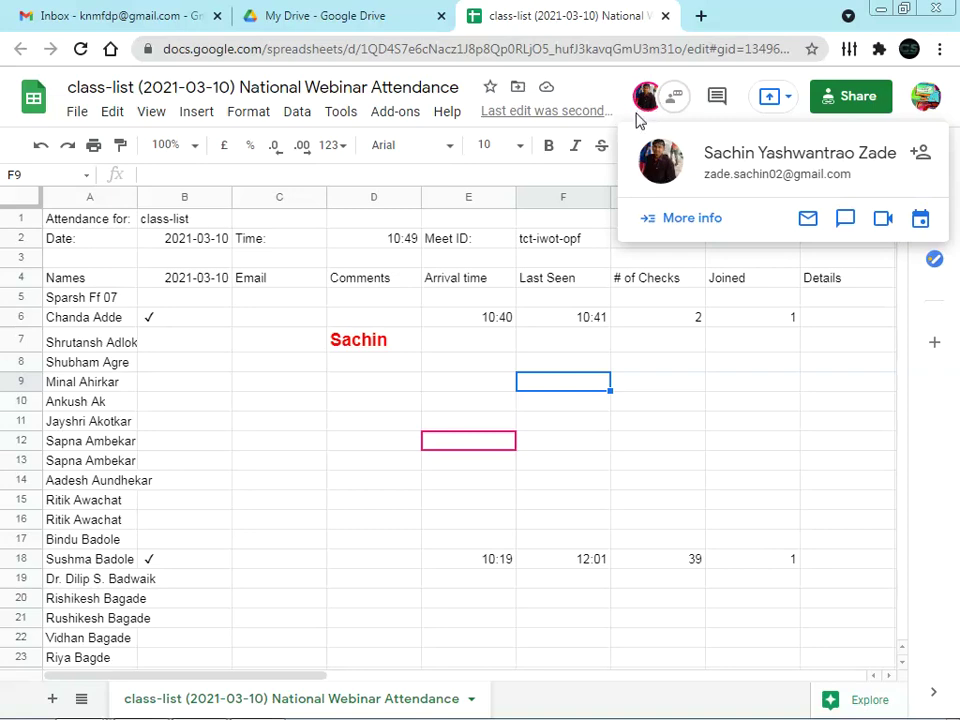
Reopen sharing for the class-list Google Sheets file from My Drive and dismiss the link-sharing tip to show who has access.
click(365, 15)
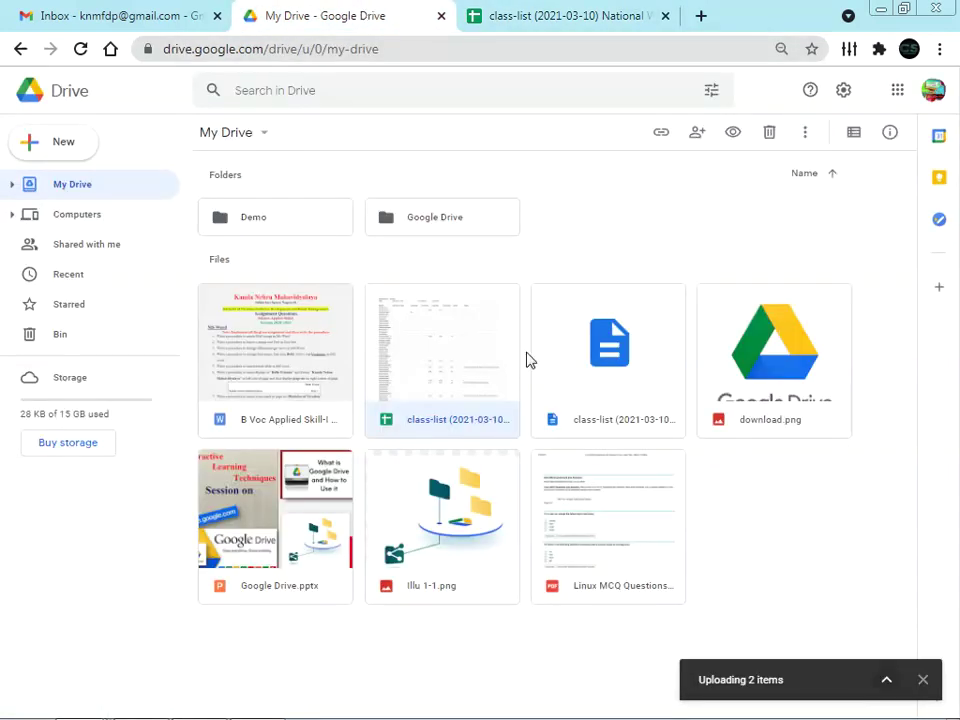
right_click(463, 396)
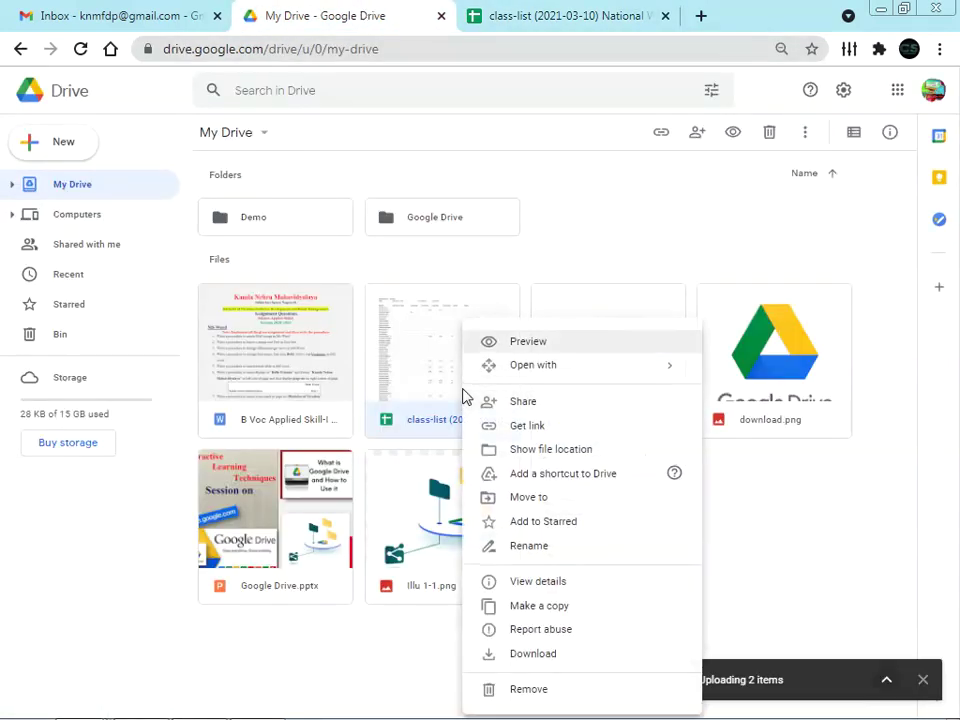
click(536, 414)
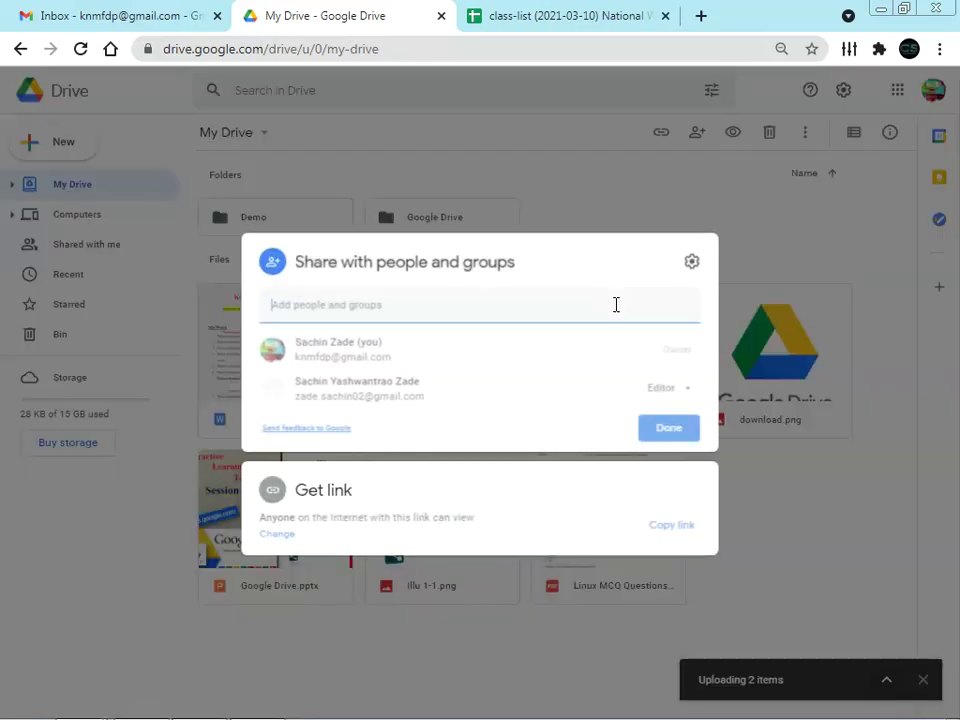
click(387, 300)
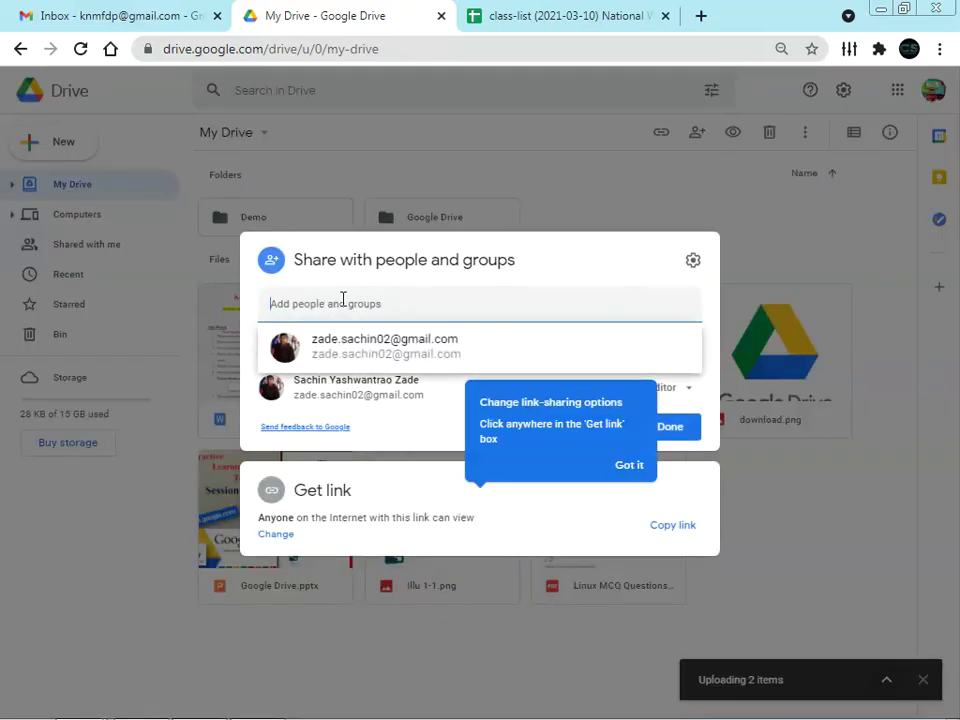
click(425, 436)
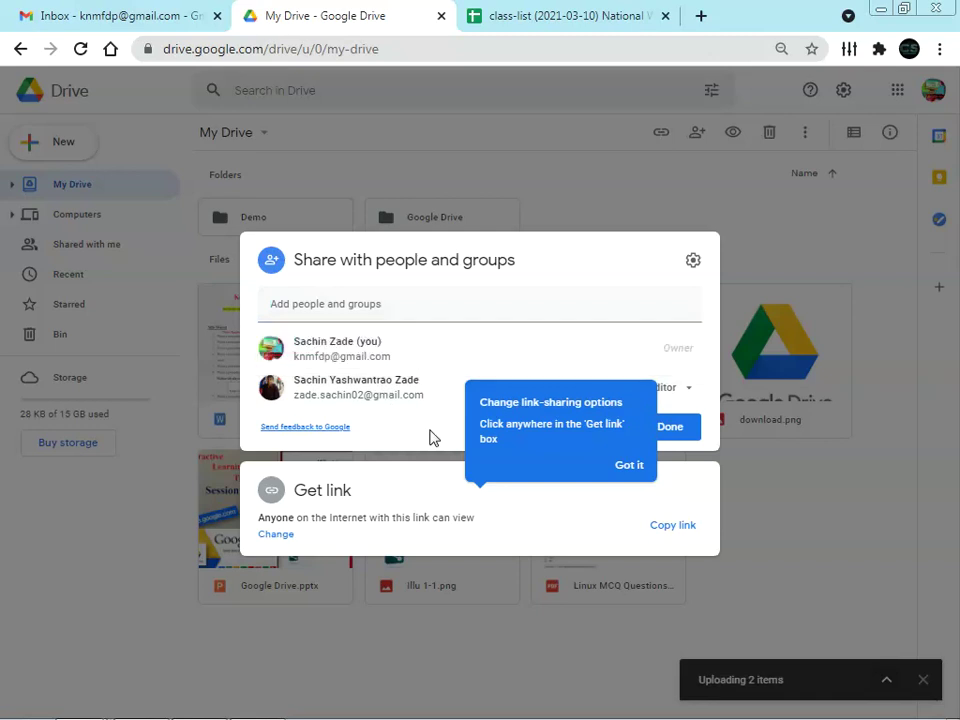
click(637, 466)
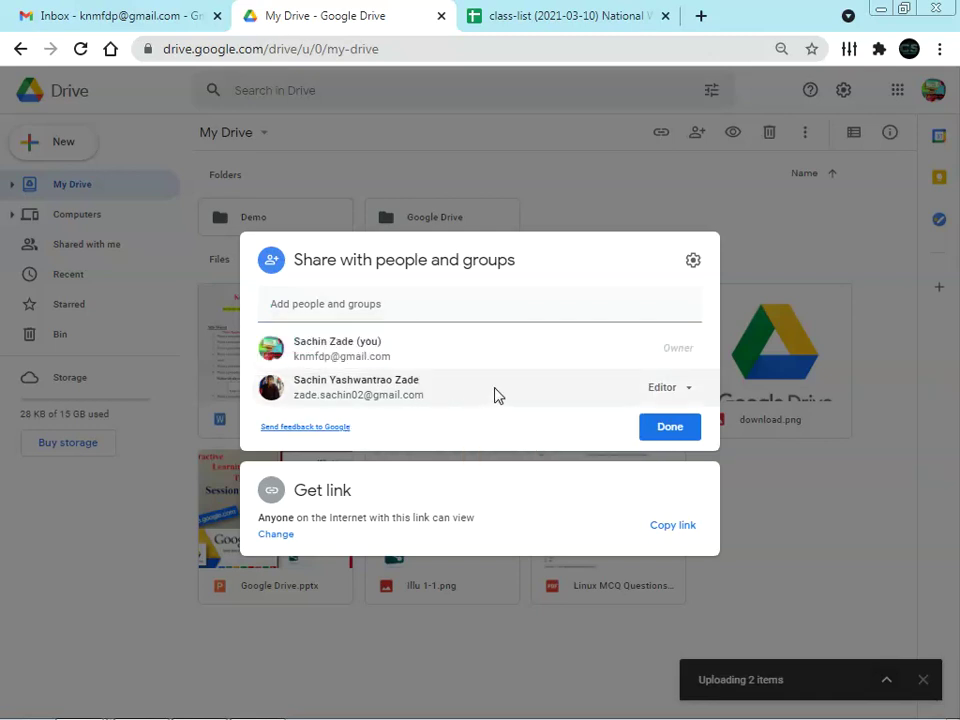
Remove the other editor's access to the class-list spreadsheet and save the sharing change.
mouse_move(497, 394)
click(687, 389)
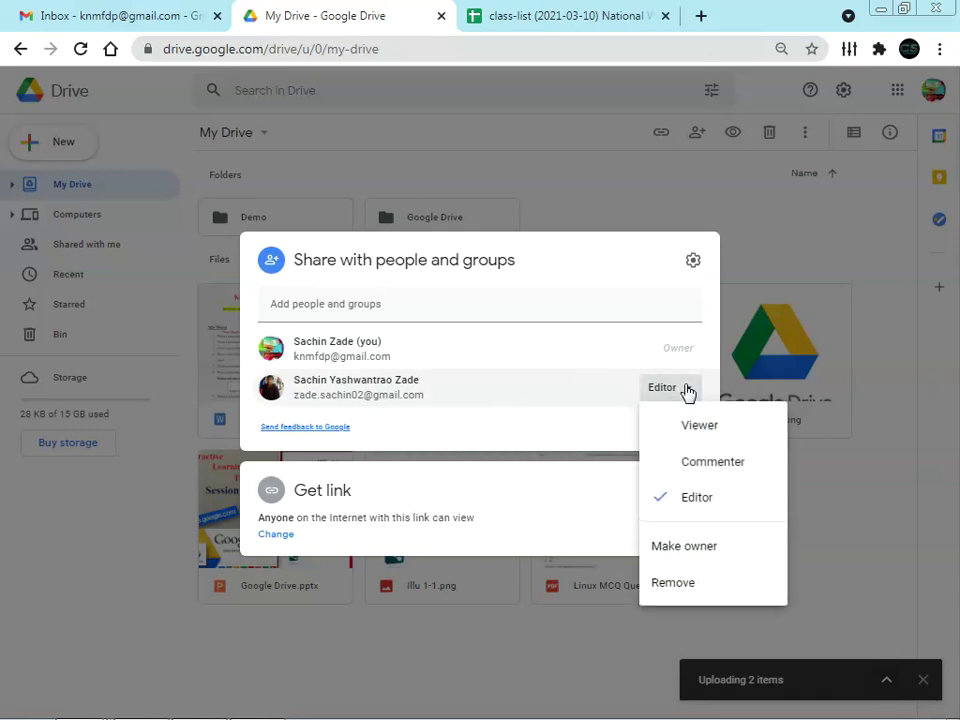
click(673, 586)
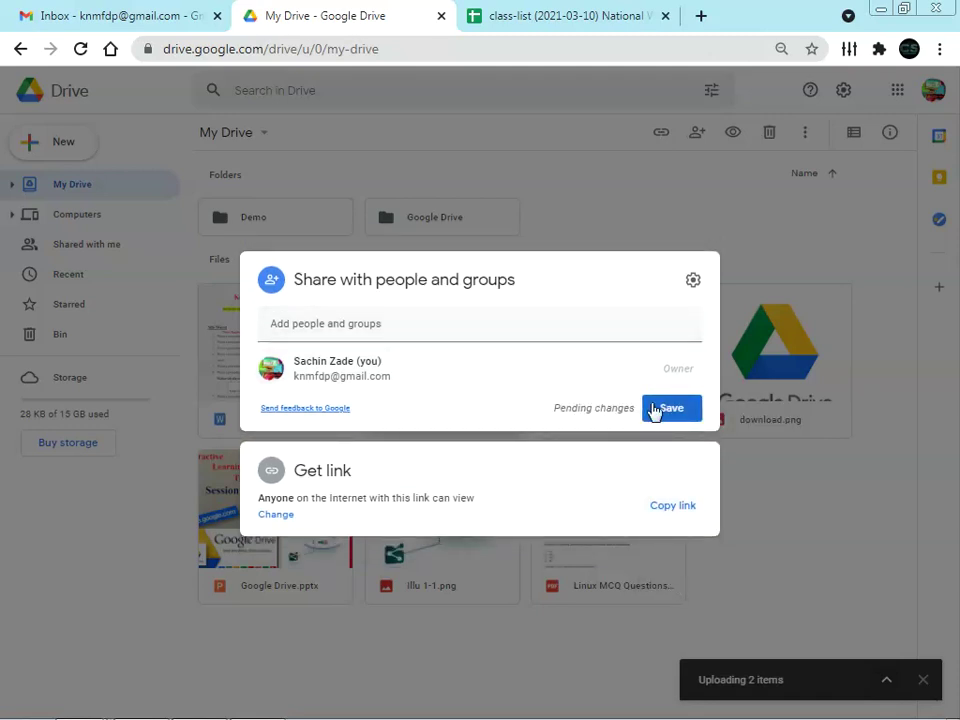
click(667, 409)
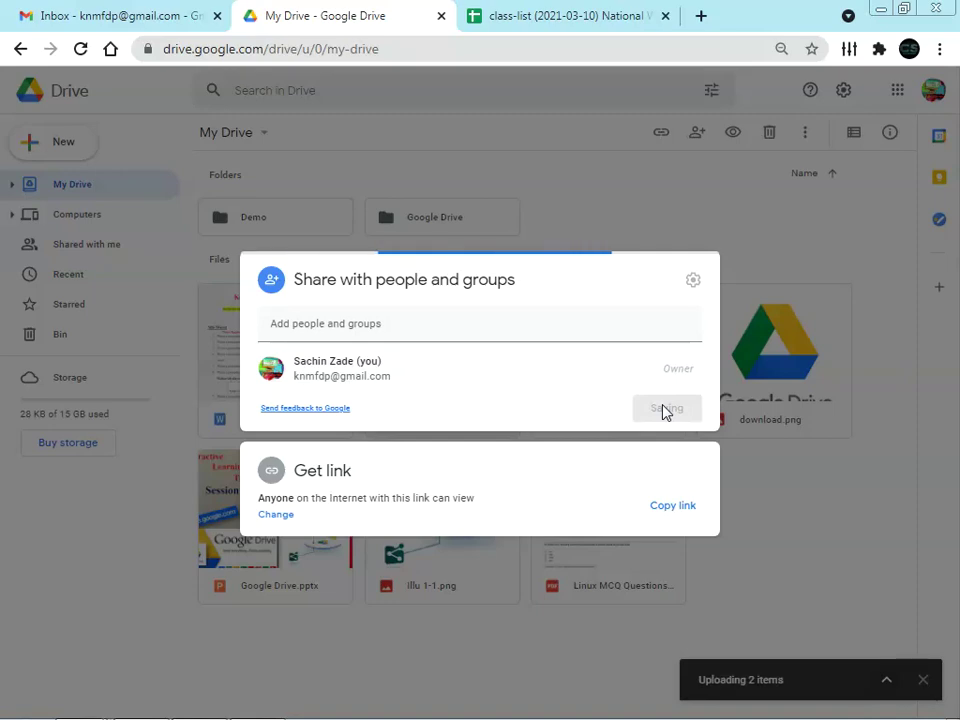
Switch to the recipient's browser window, close the class-list spreadsheet, and reopen it from the suggested files in My Drive.
key(alt+Tab)
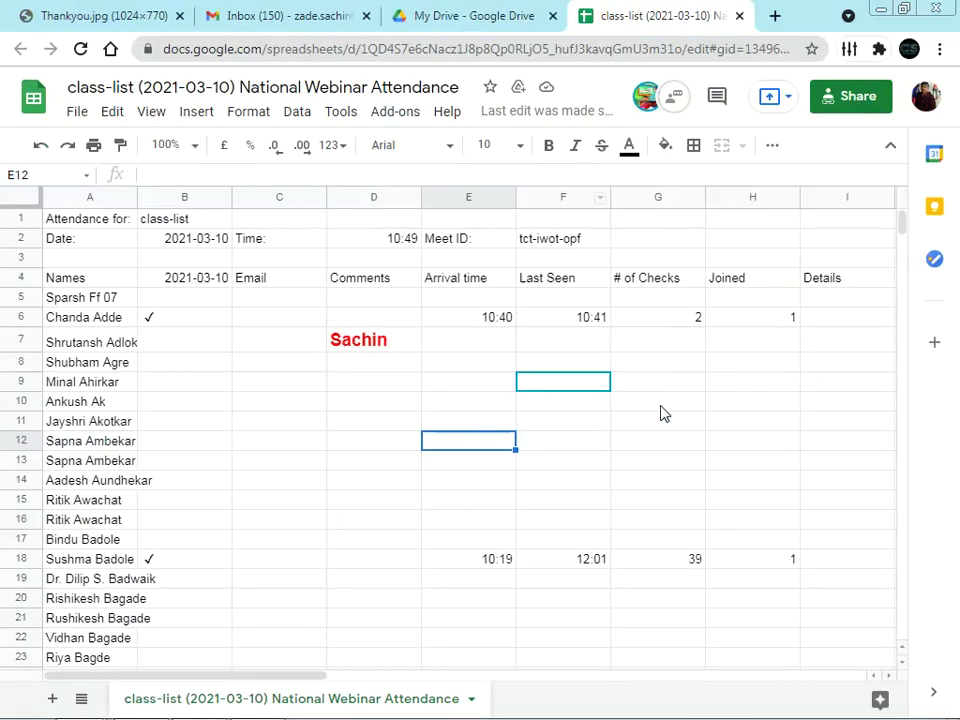
click(739, 16)
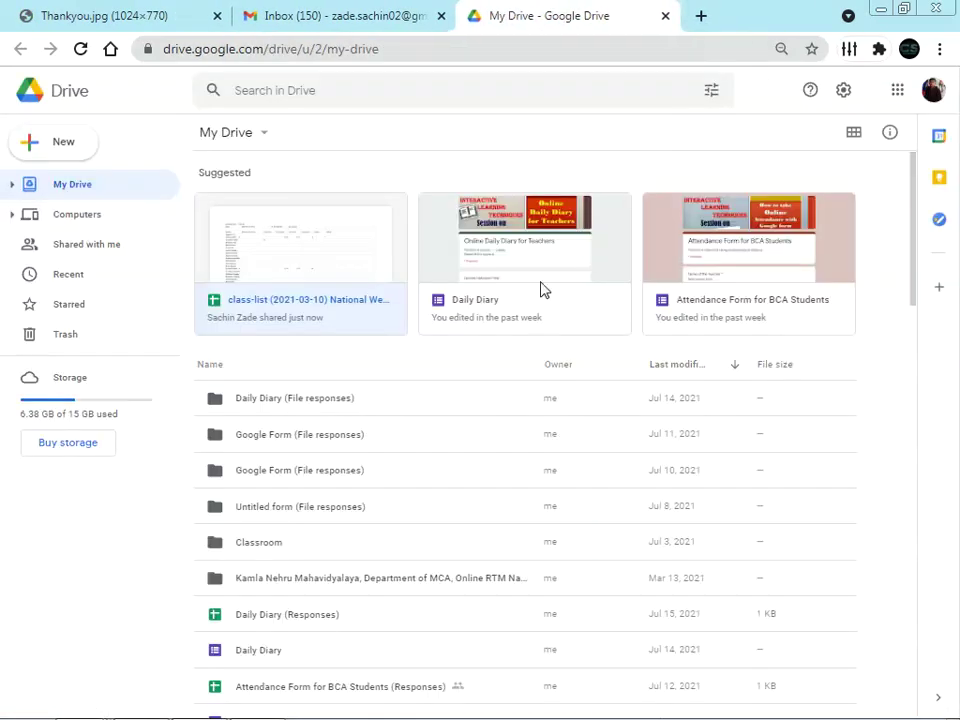
click(279, 307)
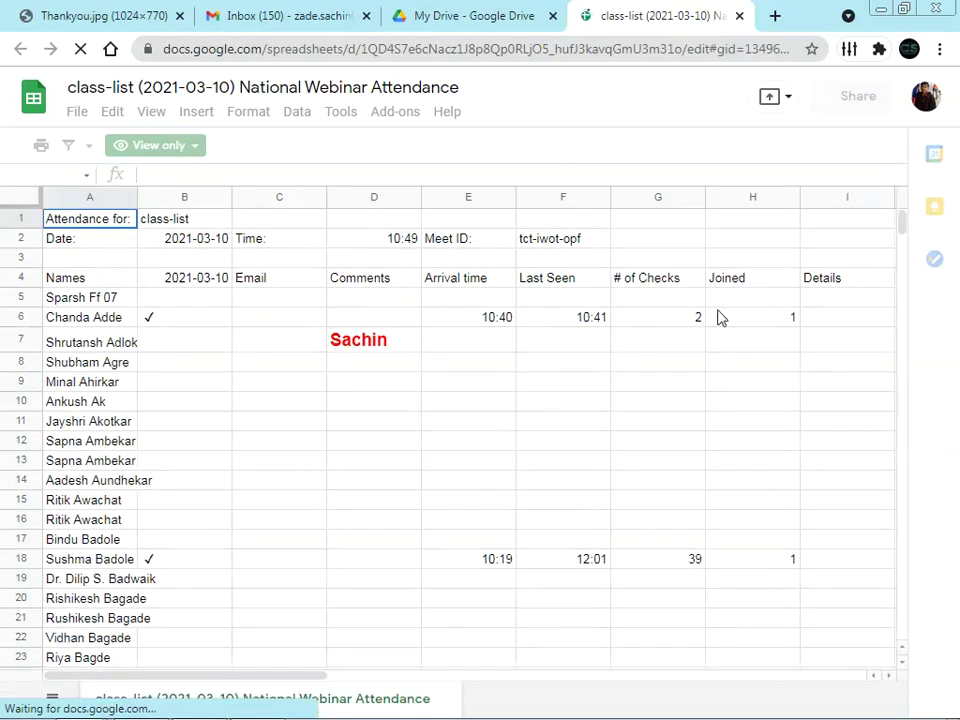
Select several empty cells in columns C to E of the recipient's spreadsheet to check whether editing is possible.
click(394, 388)
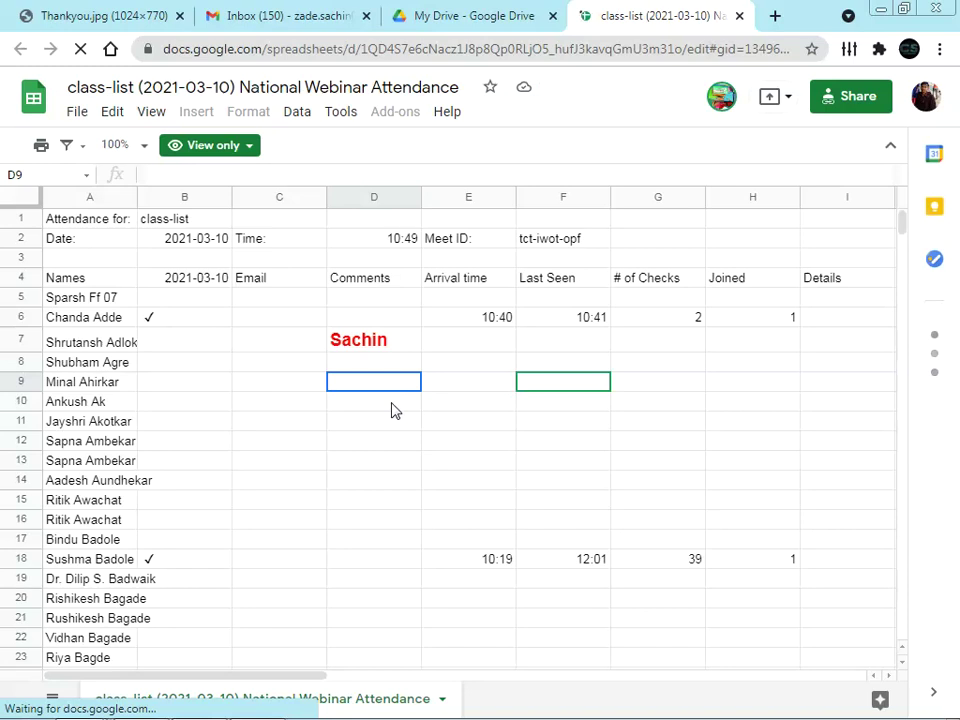
click(382, 422)
click(375, 446)
click(376, 408)
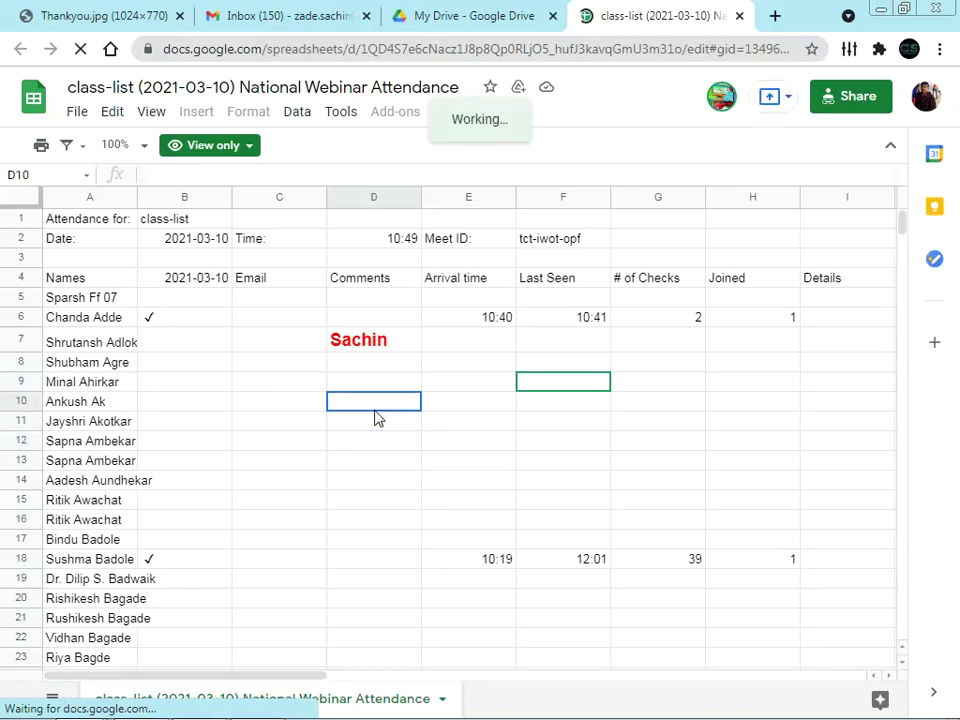
click(436, 407)
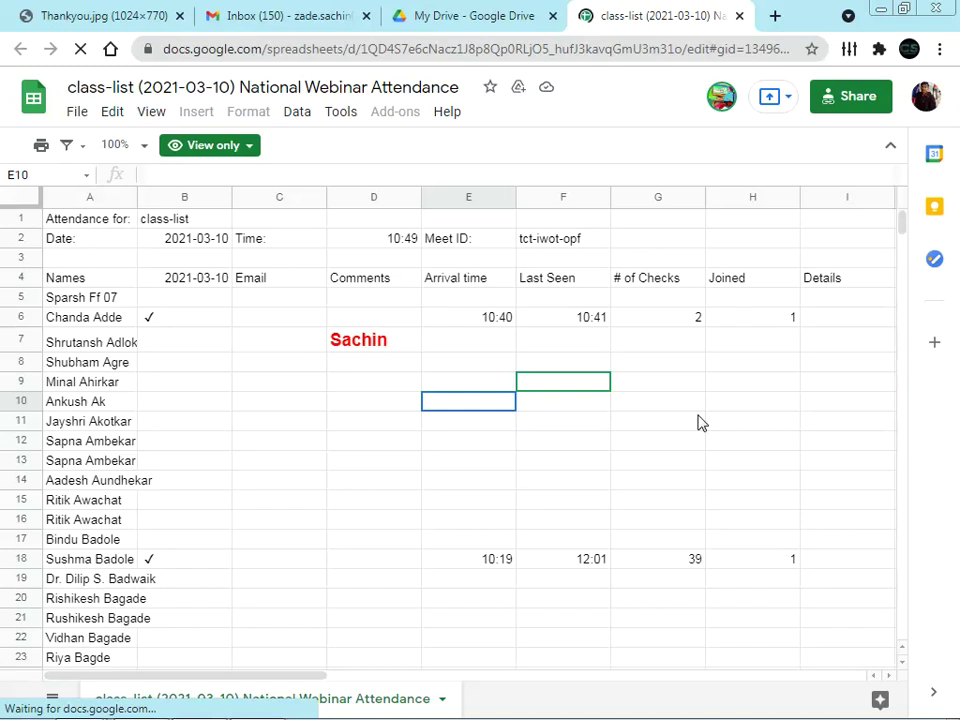
click(448, 444)
click(458, 386)
click(318, 401)
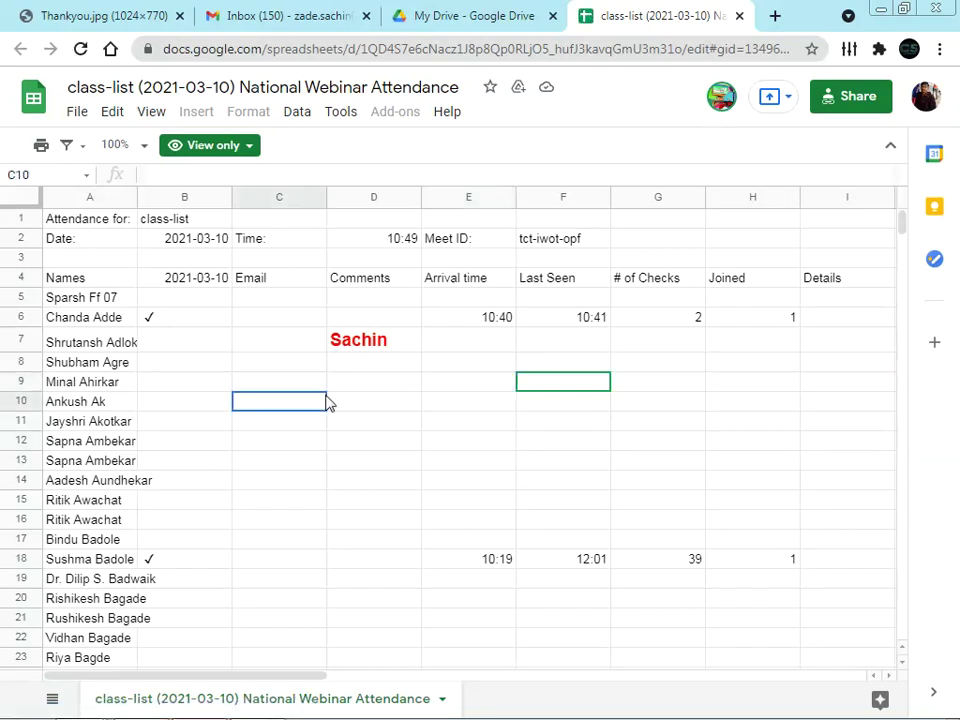
Examine which commands the recipient has for cell C7 and which Data commands are available in the view-only spreadsheet.
right_click(260, 342)
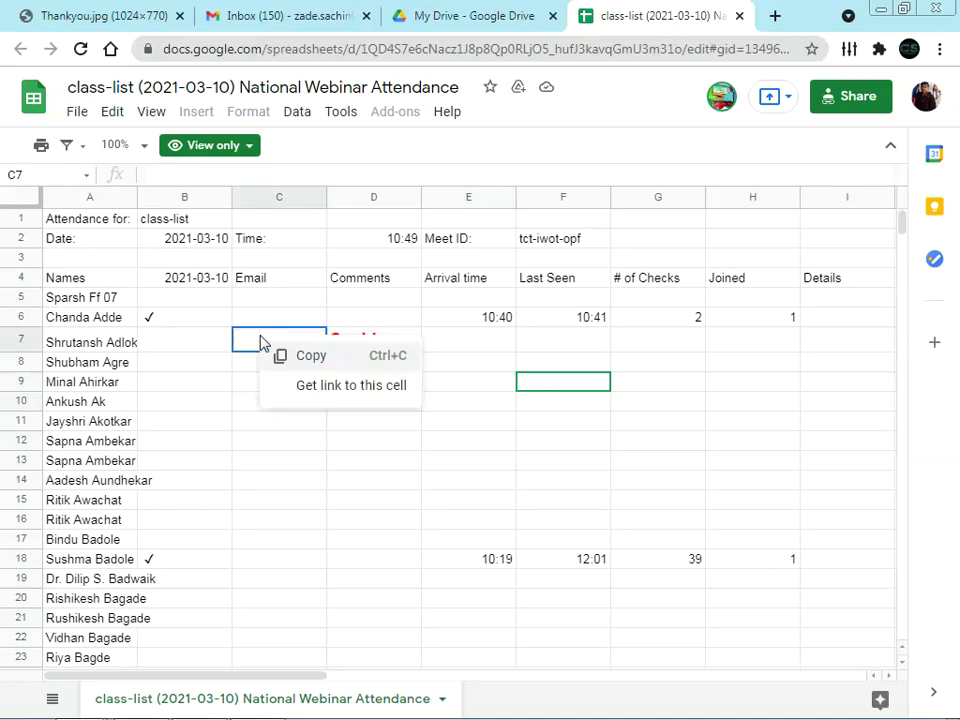
click(462, 318)
click(358, 281)
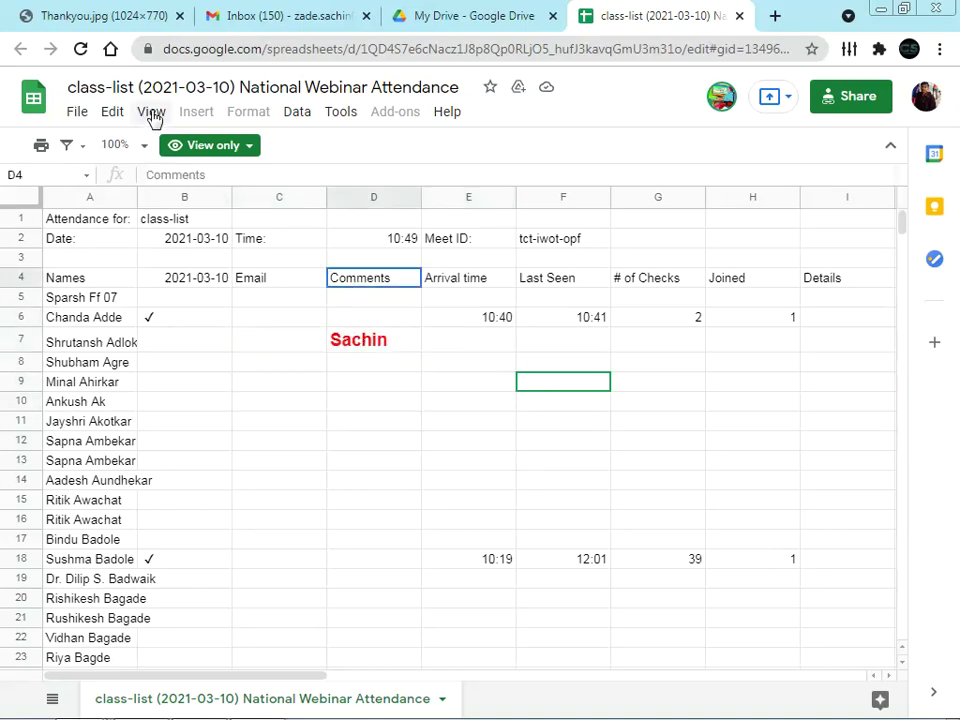
click(79, 118)
click(374, 381)
click(297, 111)
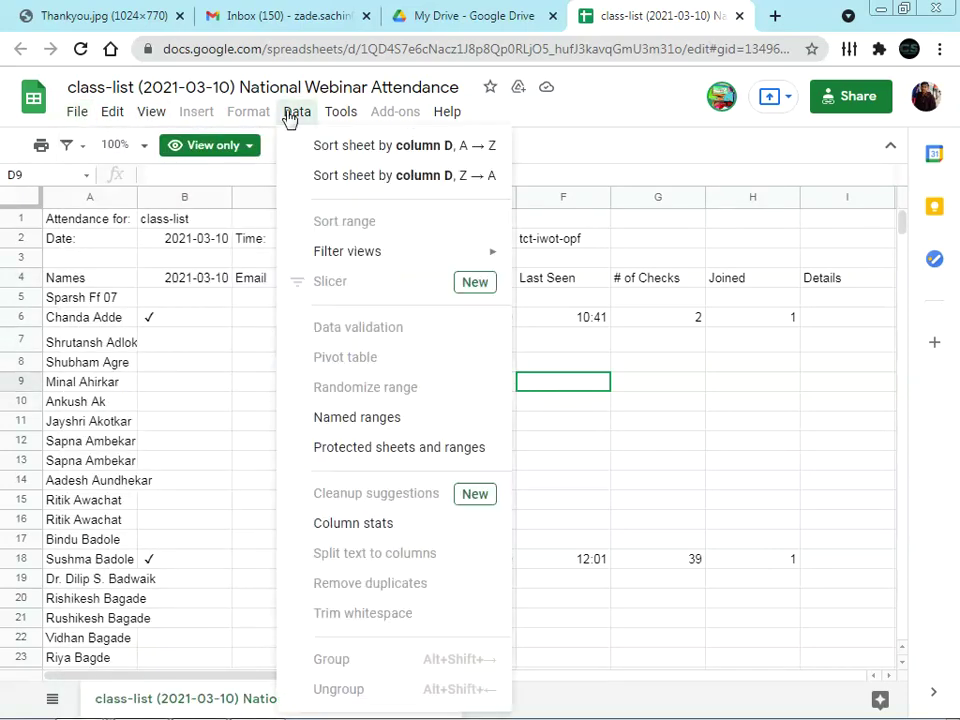
click(609, 364)
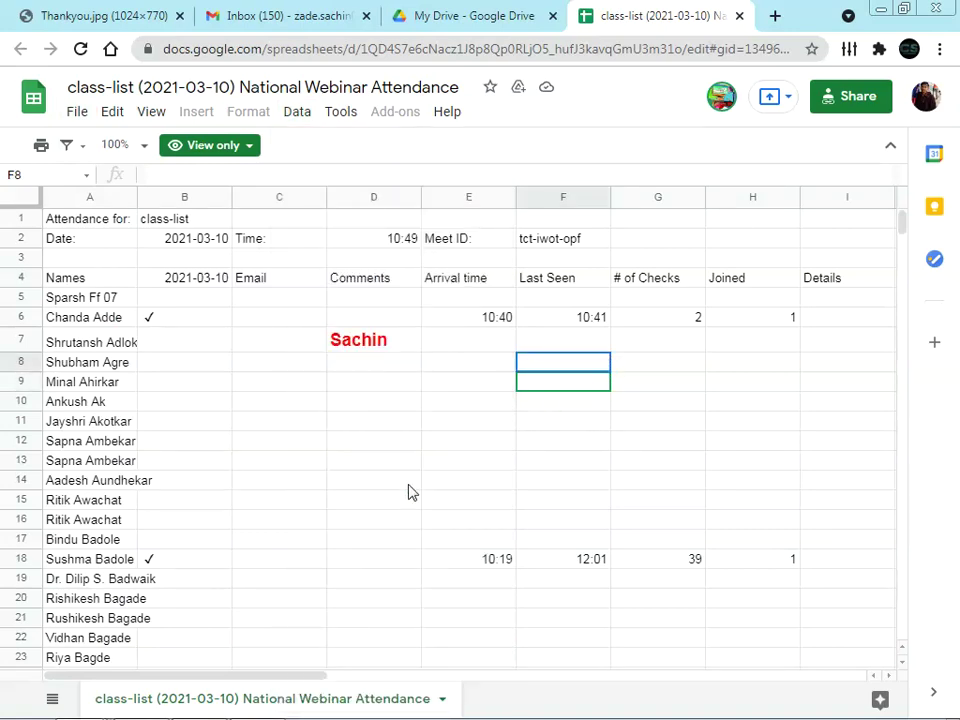
Check the owner's Drive window, return to the recipient's window, and close the class-list spreadsheet there.
click(881, 9)
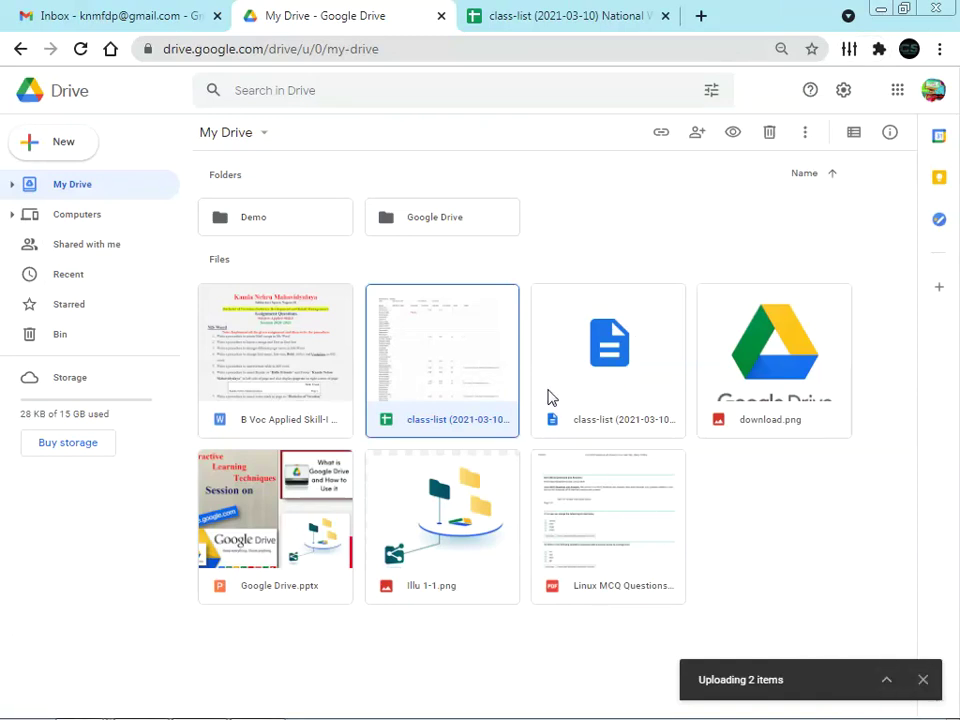
key(alt+Tab)
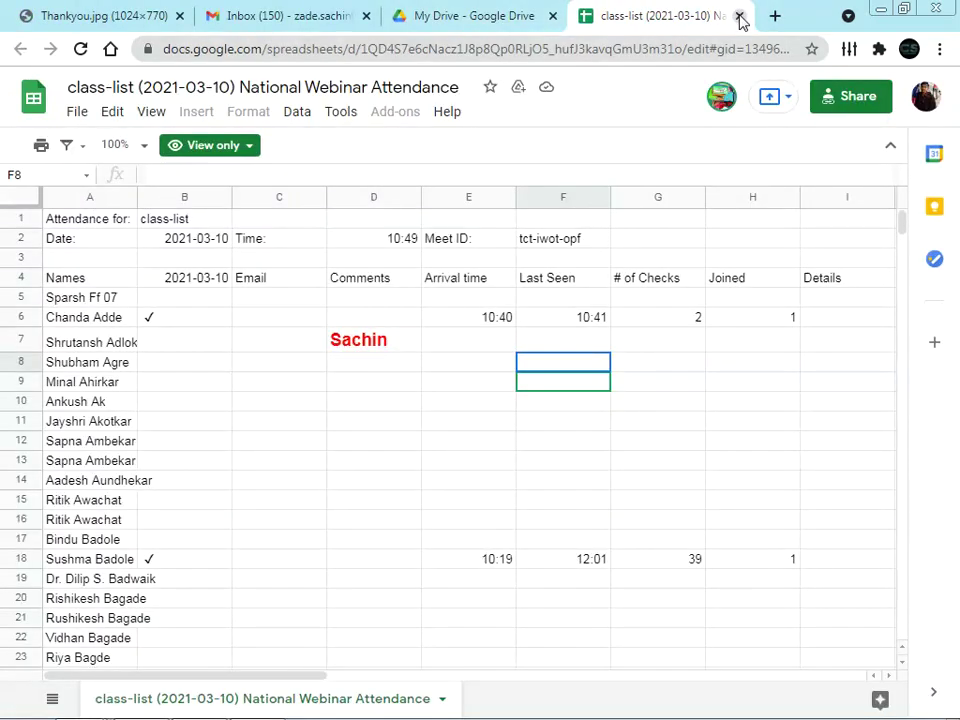
click(739, 16)
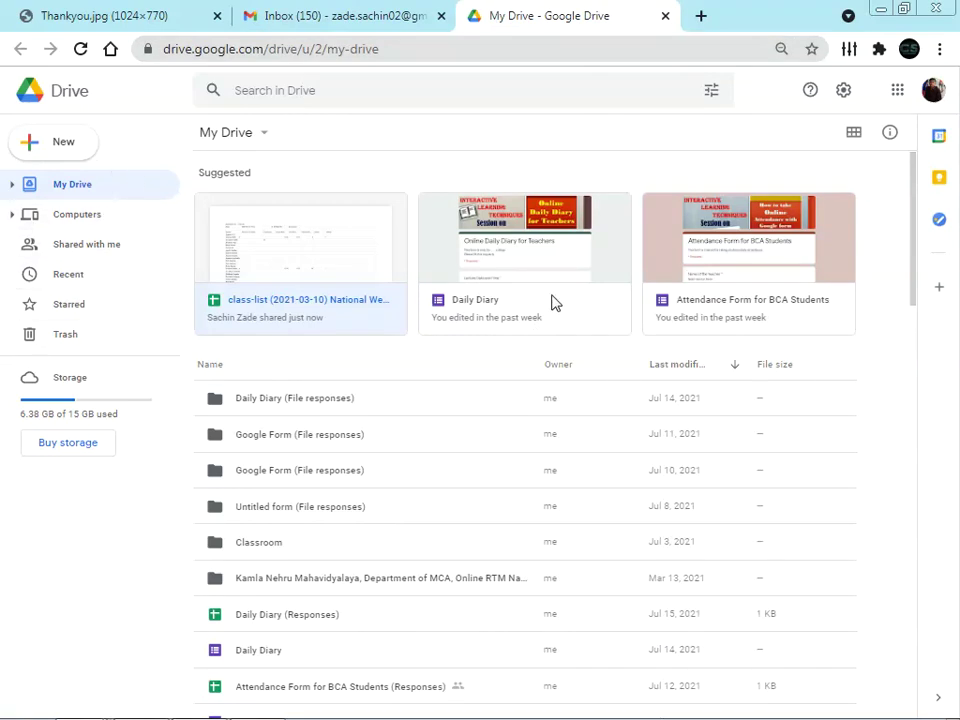
Open sharing for the Daily Diary form from the suggested files and add a suggested contact as an editor.
right_click(503, 308)
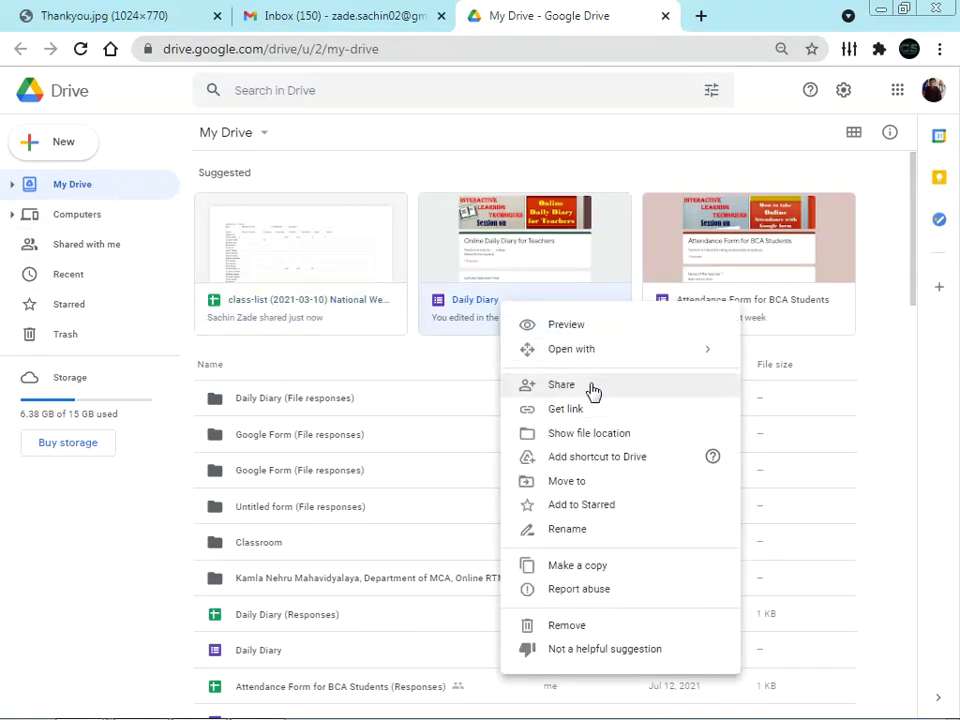
click(454, 316)
right_click(454, 316)
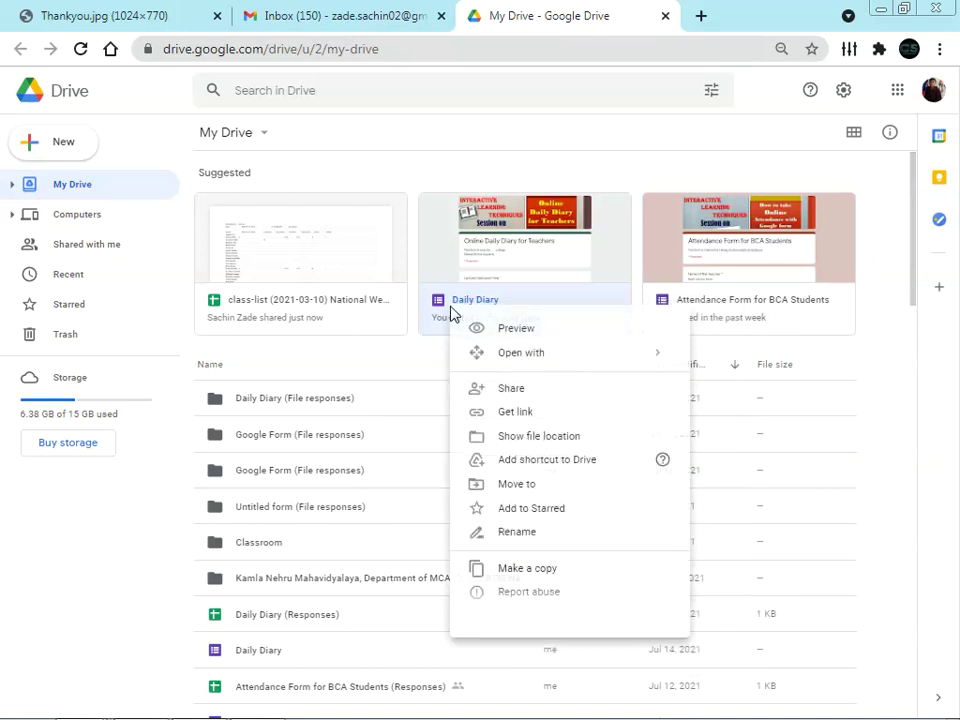
click(514, 389)
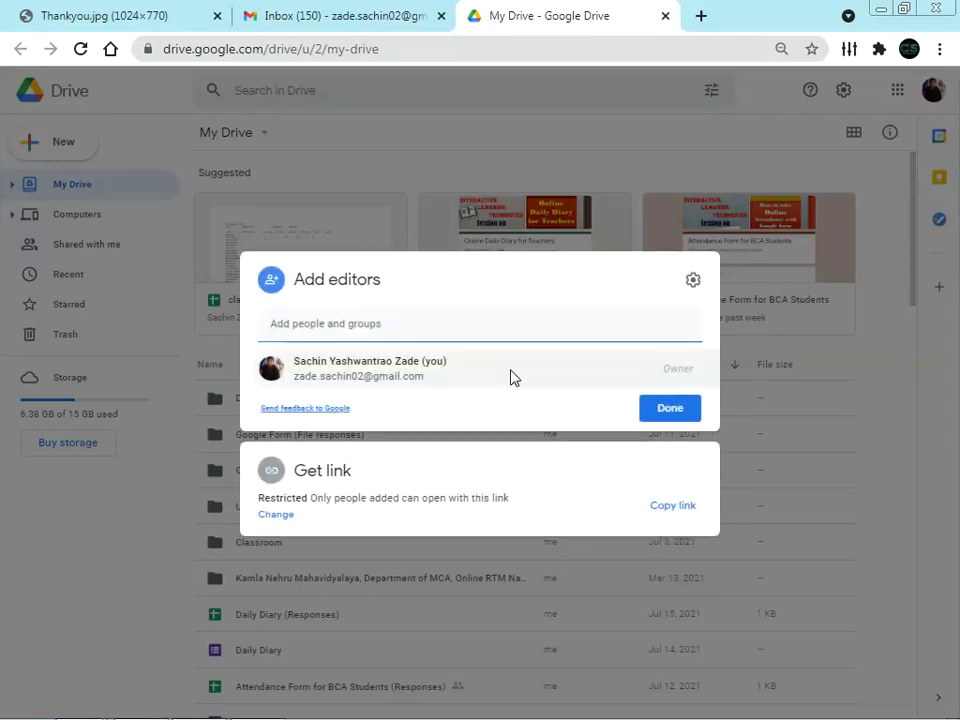
click(481, 327)
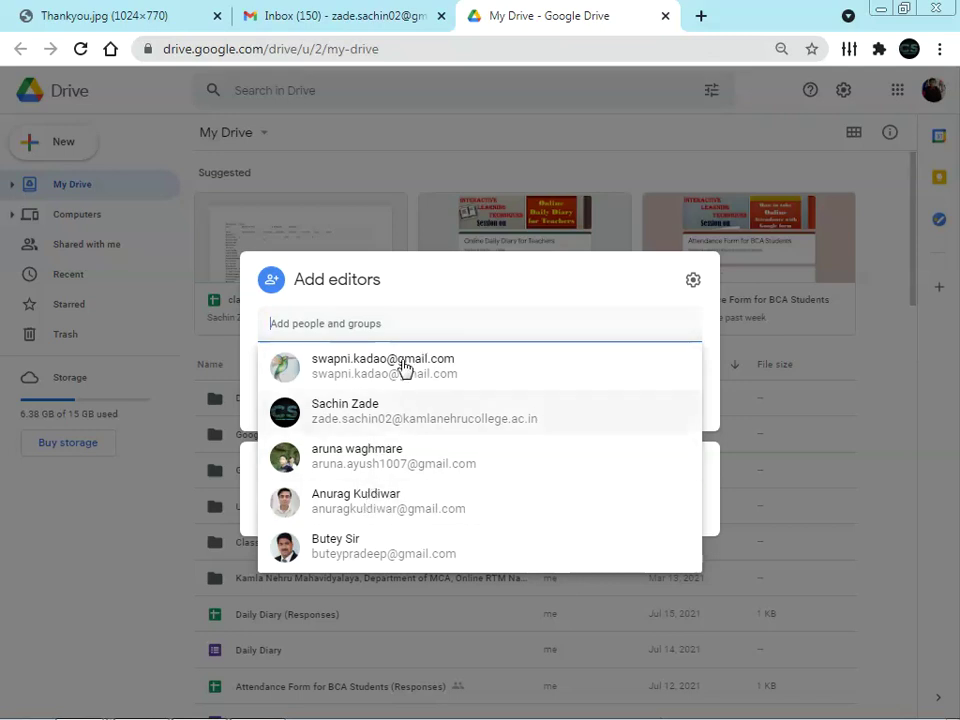
click(390, 323)
click(390, 324)
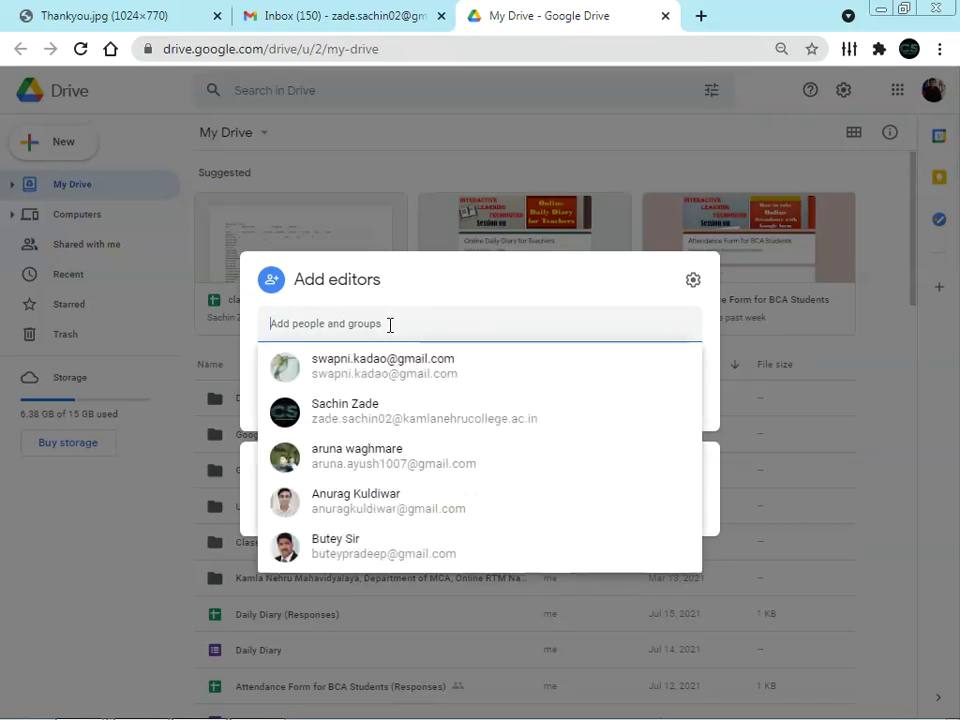
click(371, 404)
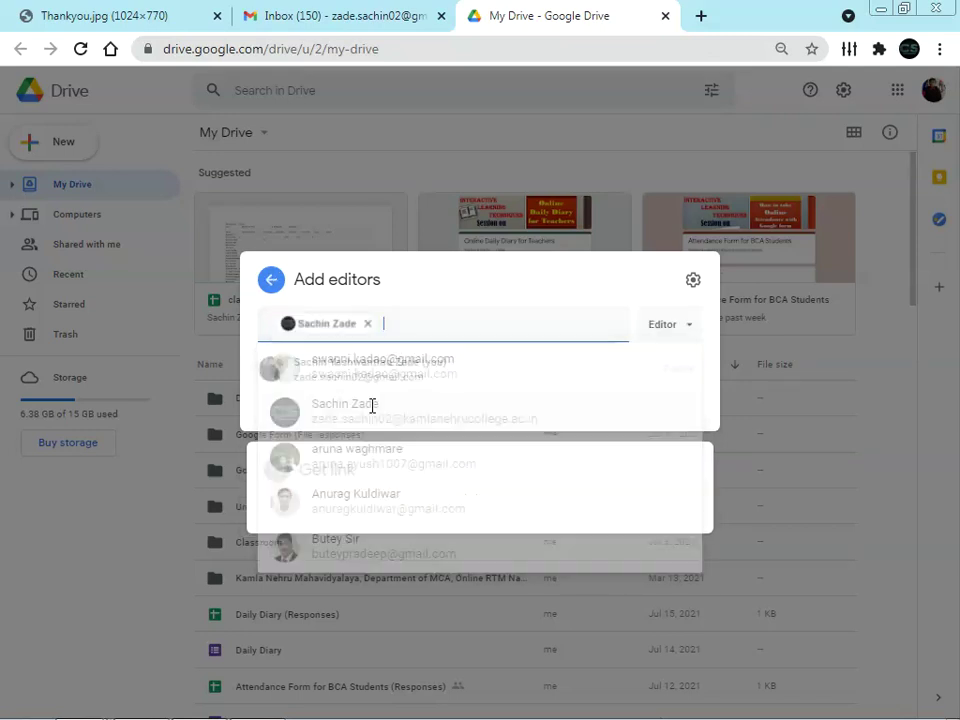
Check the role options and message field for sharing the Daily Diary form, and cancel without sending the invitation.
click(679, 290)
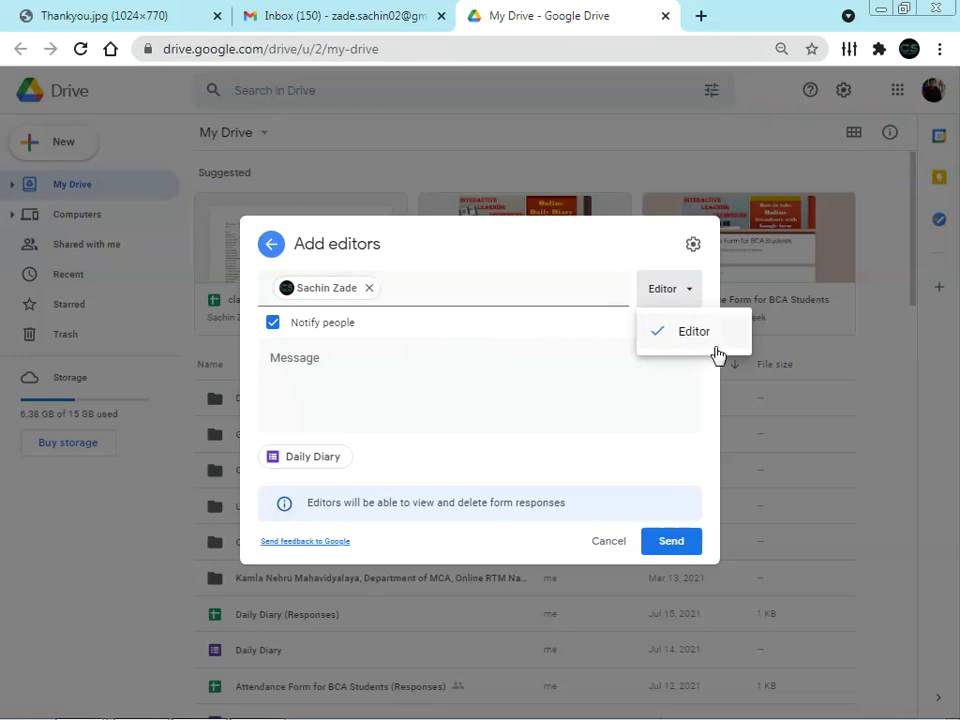
click(690, 302)
click(690, 302)
click(685, 336)
click(385, 393)
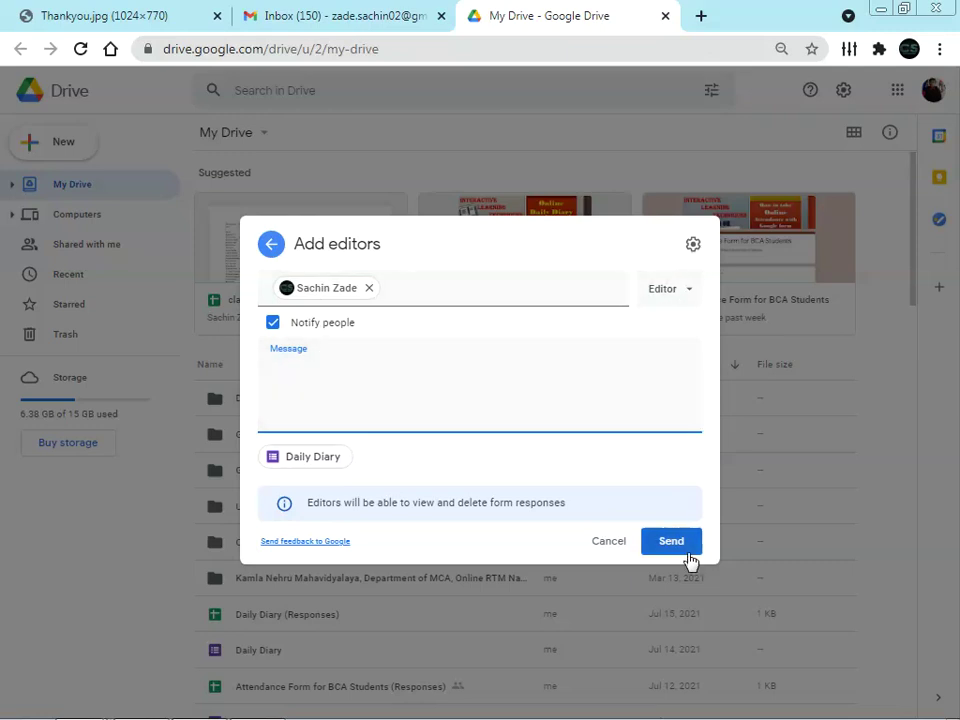
click(611, 549)
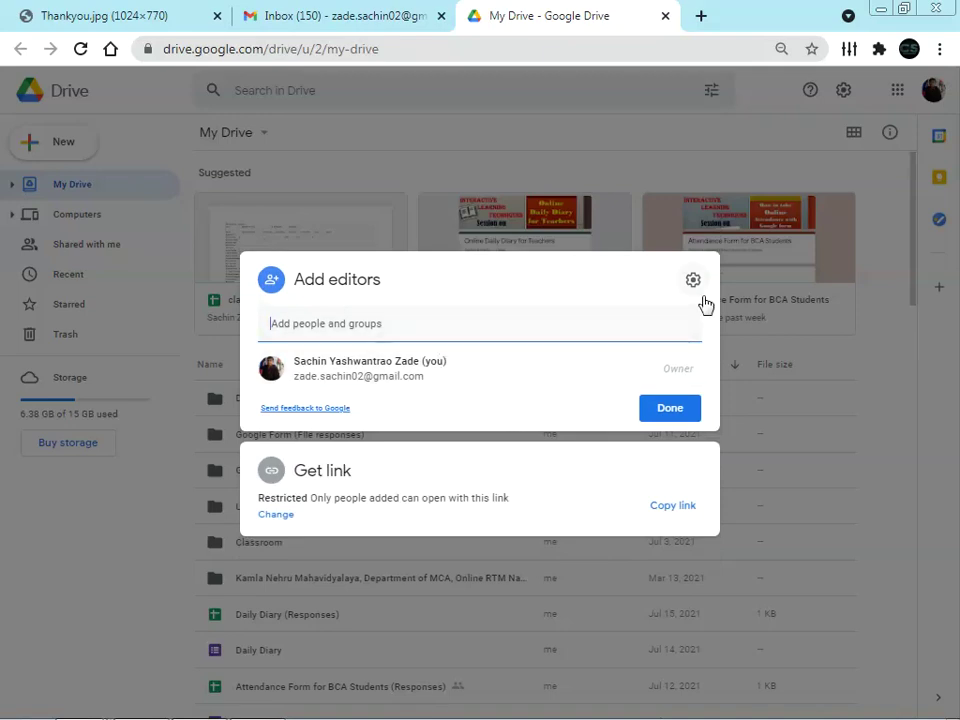
click(793, 317)
Browse the recipient's My Drive list and look inside the Google Form (File responses) folder dated Jul 10, 2021 and its subfolder.
scroll(396, 413, down, 12)
scroll(396, 416, down, 3)
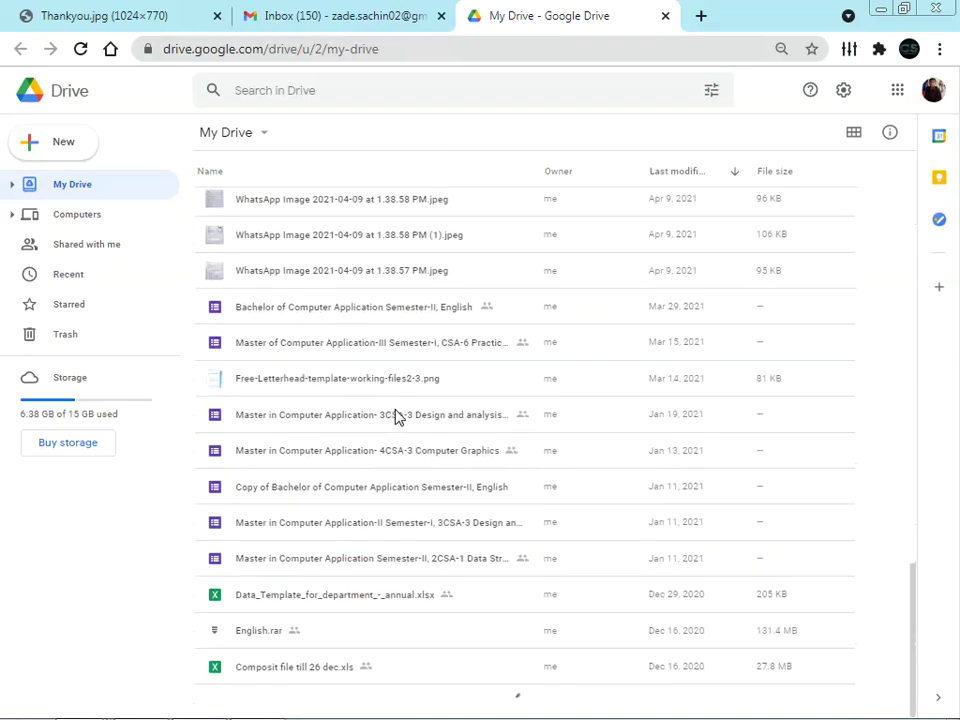
scroll(396, 416, up, 3)
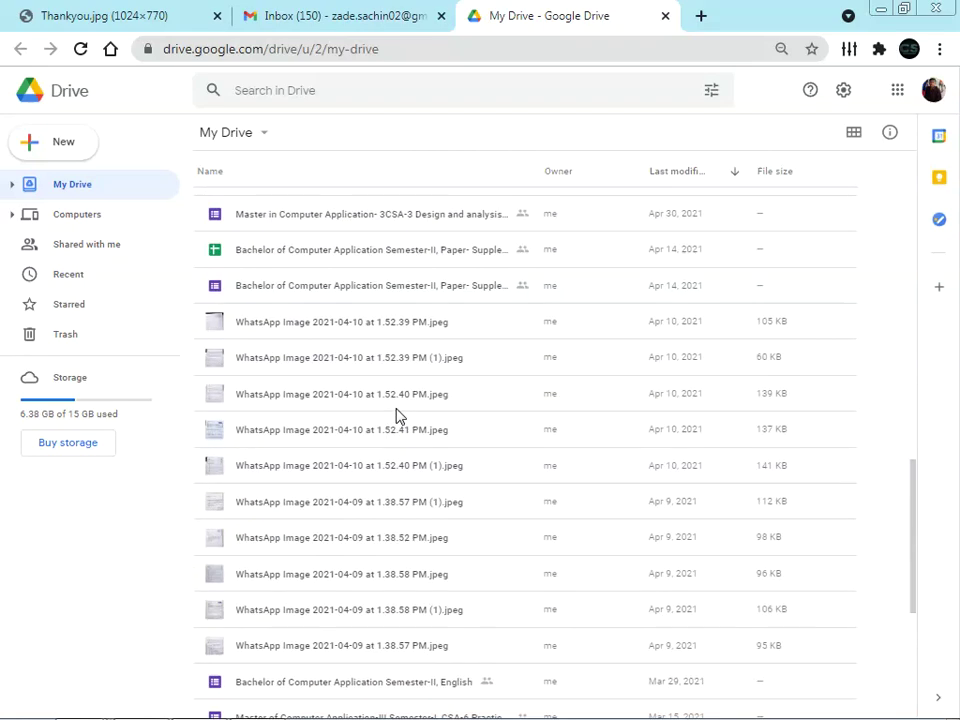
scroll(396, 416, up, 15)
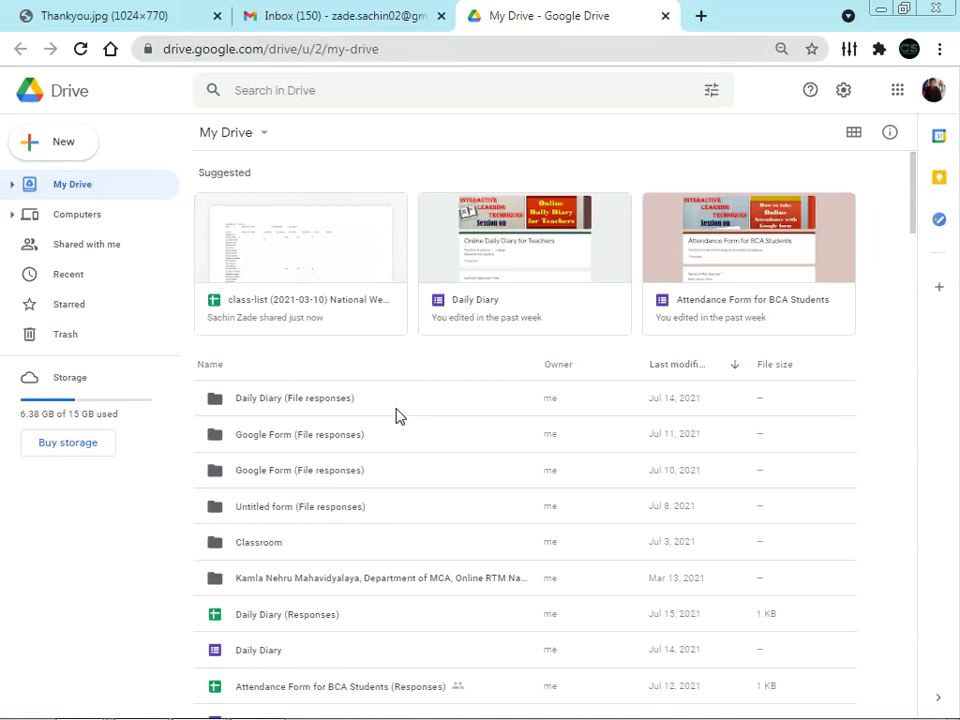
double_click(218, 480)
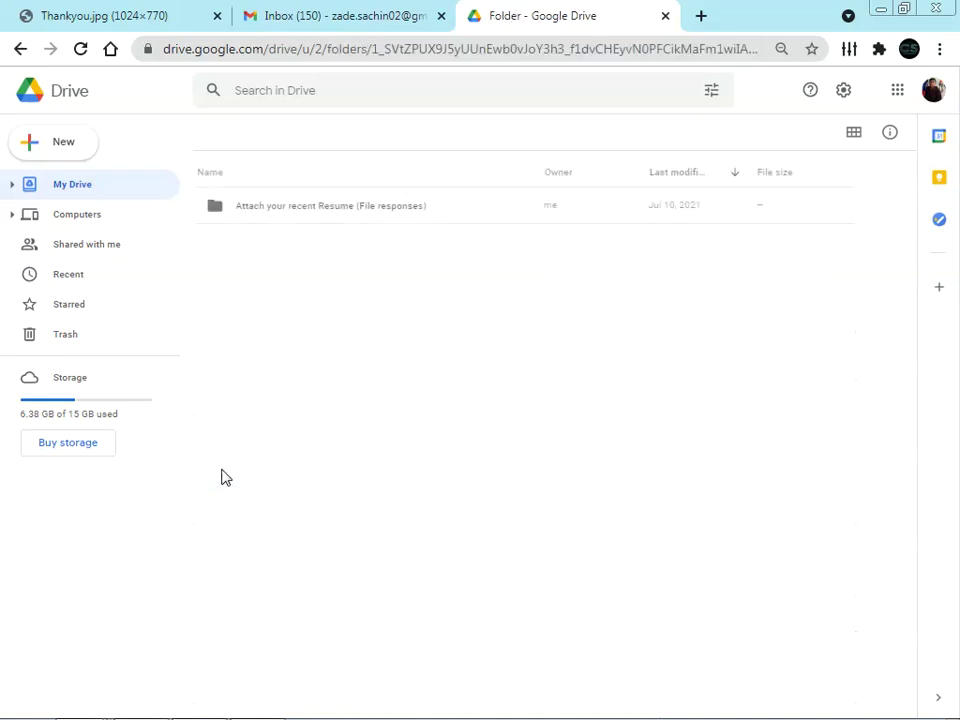
double_click(268, 207)
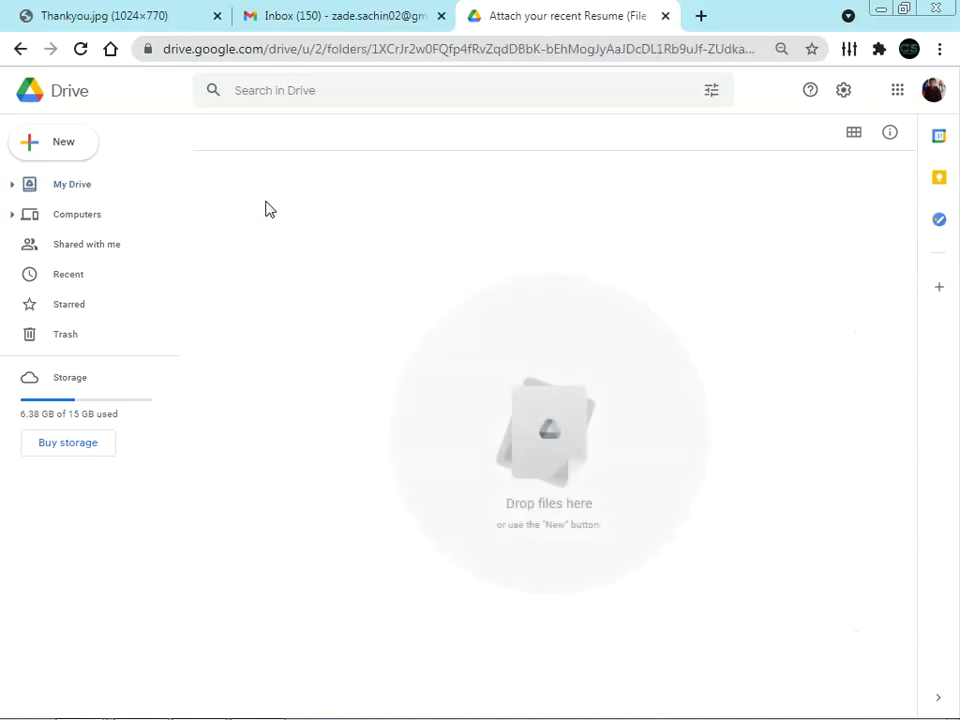
click(21, 50)
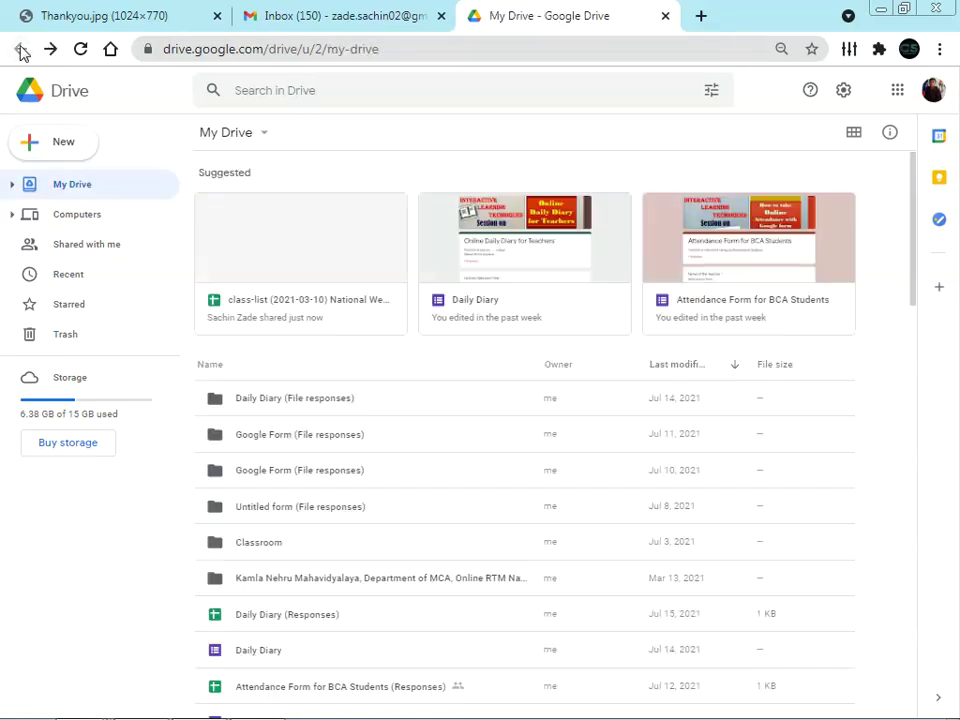
Look inside the Classroom folder and its Demo Class A folder, and return to the My Drive file list.
double_click(275, 551)
double_click(244, 213)
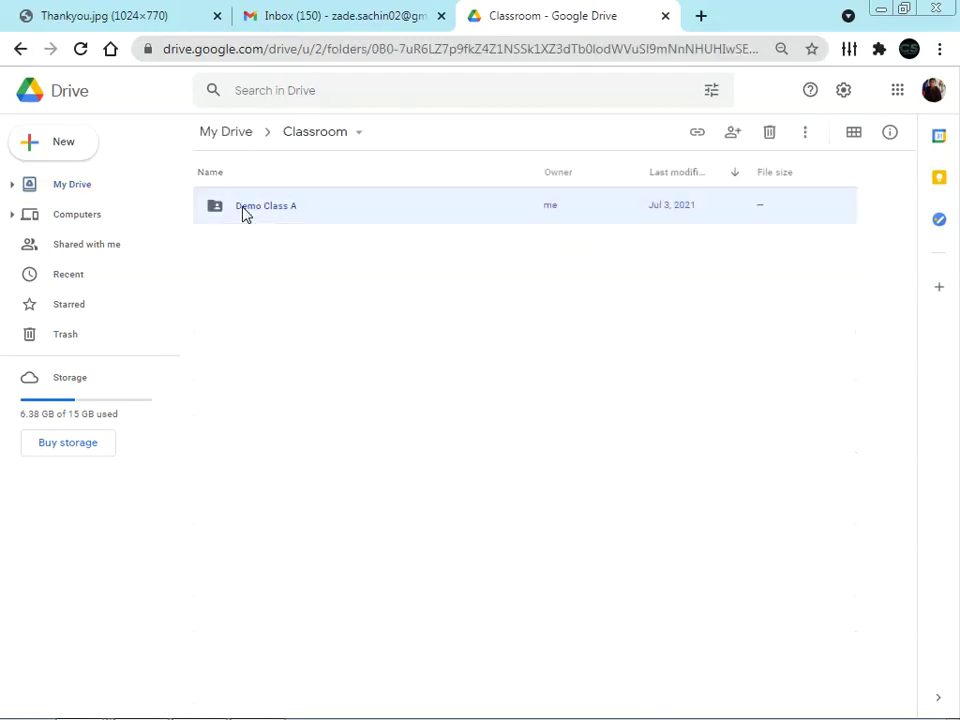
click(21, 50)
click(21, 50)
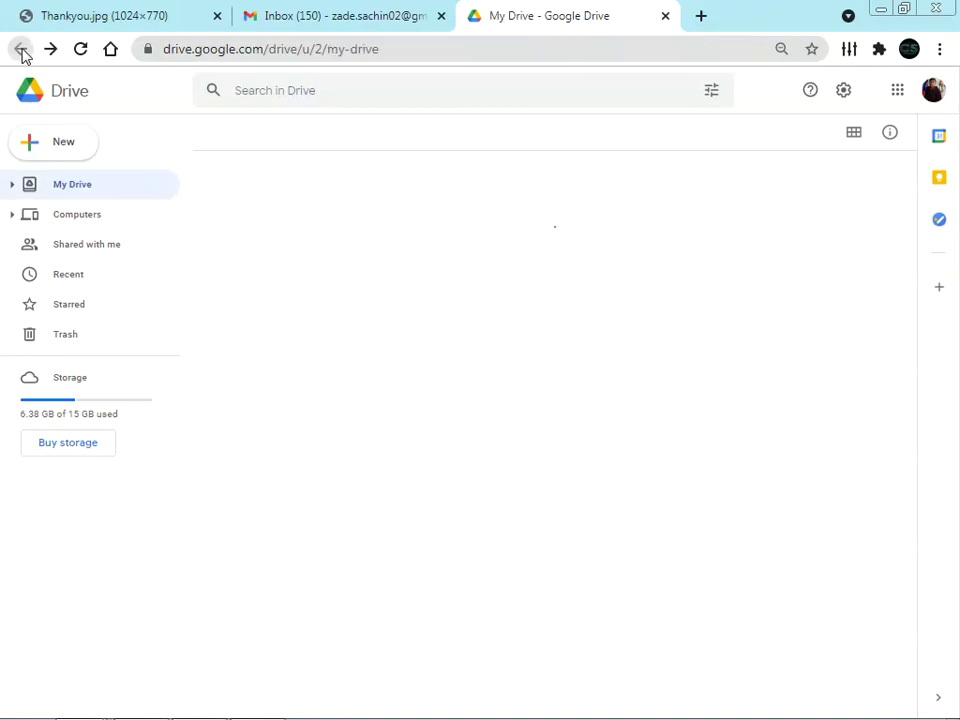
scroll(389, 536, down, 2)
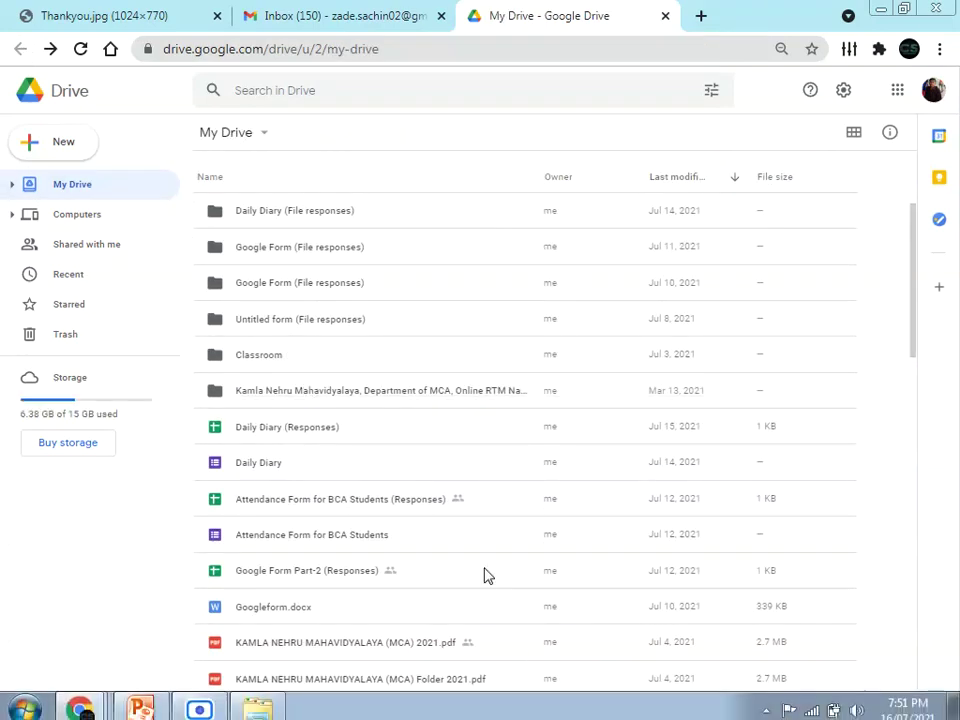
Open sharing for the Kamla Nehru Mahavidyalaya, Department of MCA folder and add the first suggested contact as an editor.
right_click(337, 397)
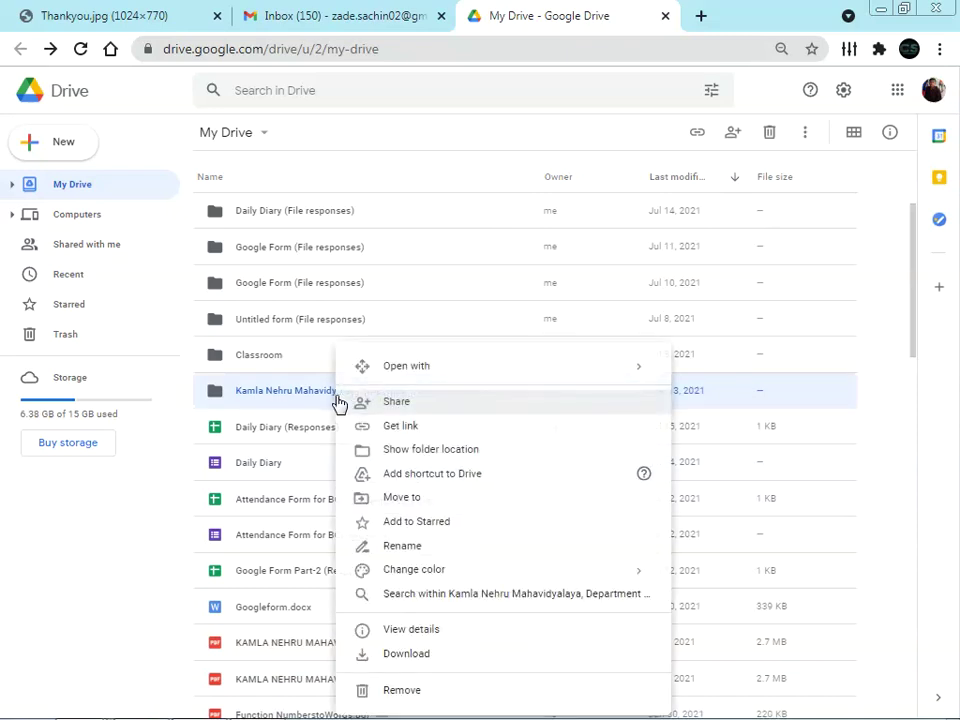
click(392, 401)
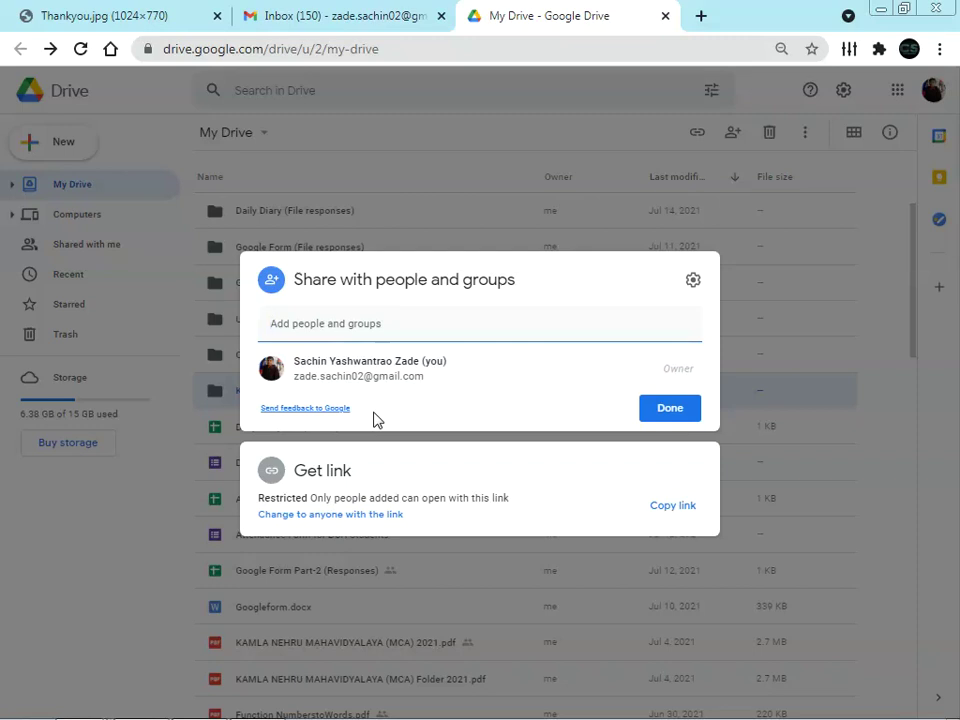
click(371, 324)
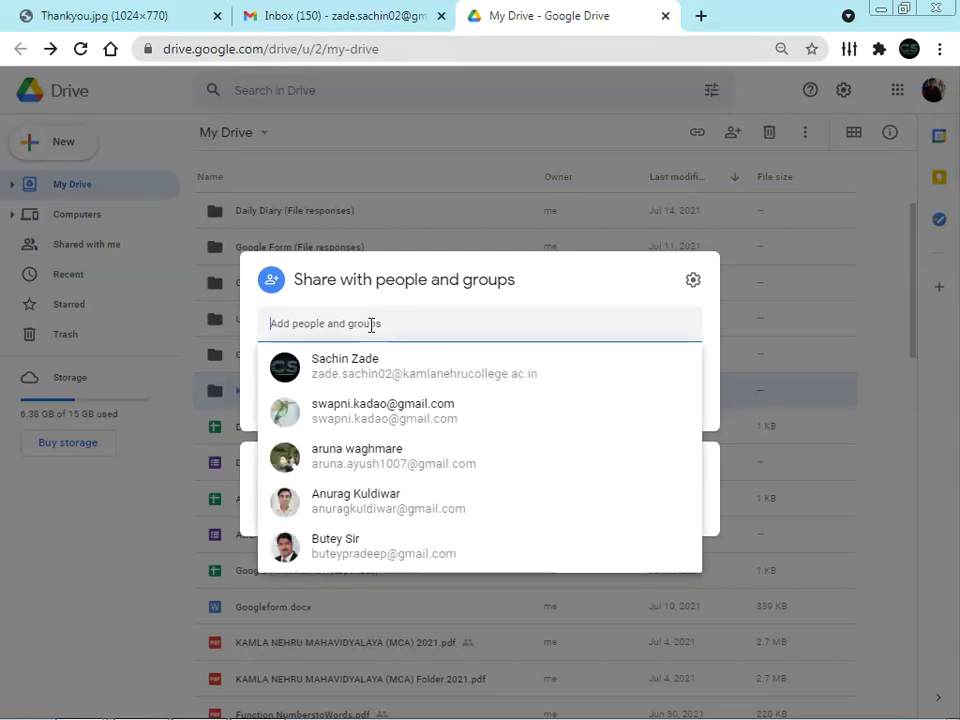
click(364, 369)
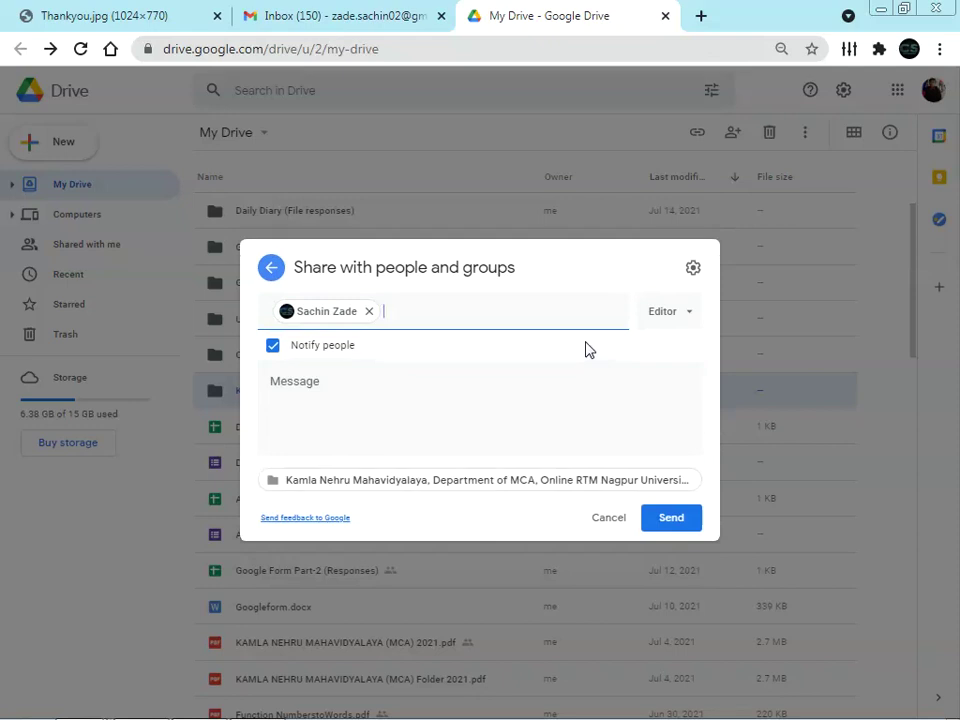
Check the message field and role options for sharing the Kamla Nehru Mahavidyalaya folder, and cancel without sending the invitation.
click(439, 390)
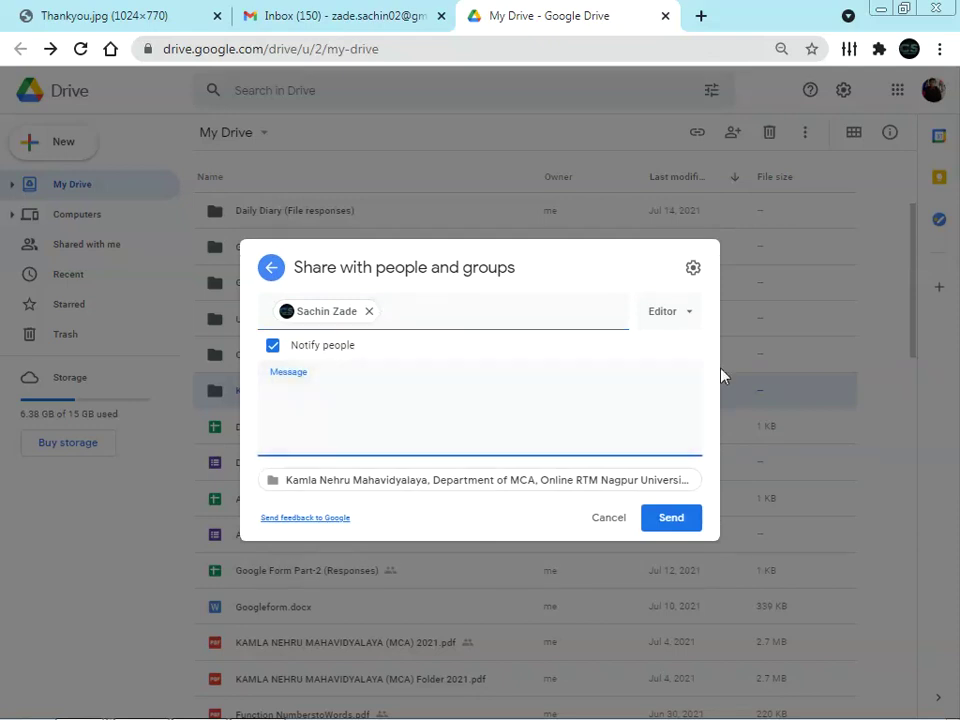
click(686, 323)
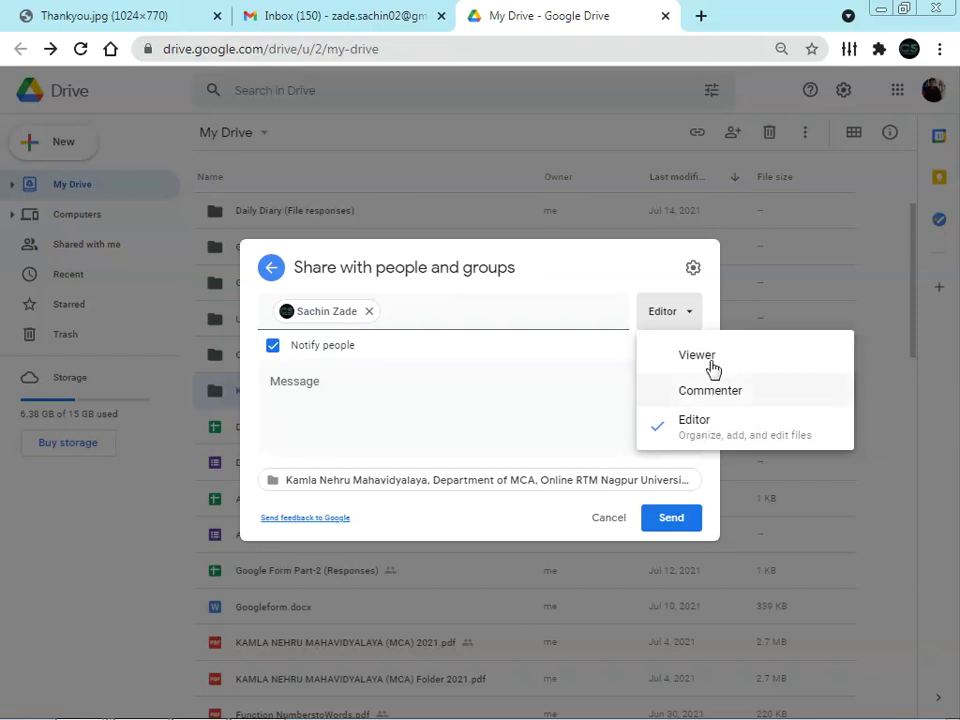
click(617, 271)
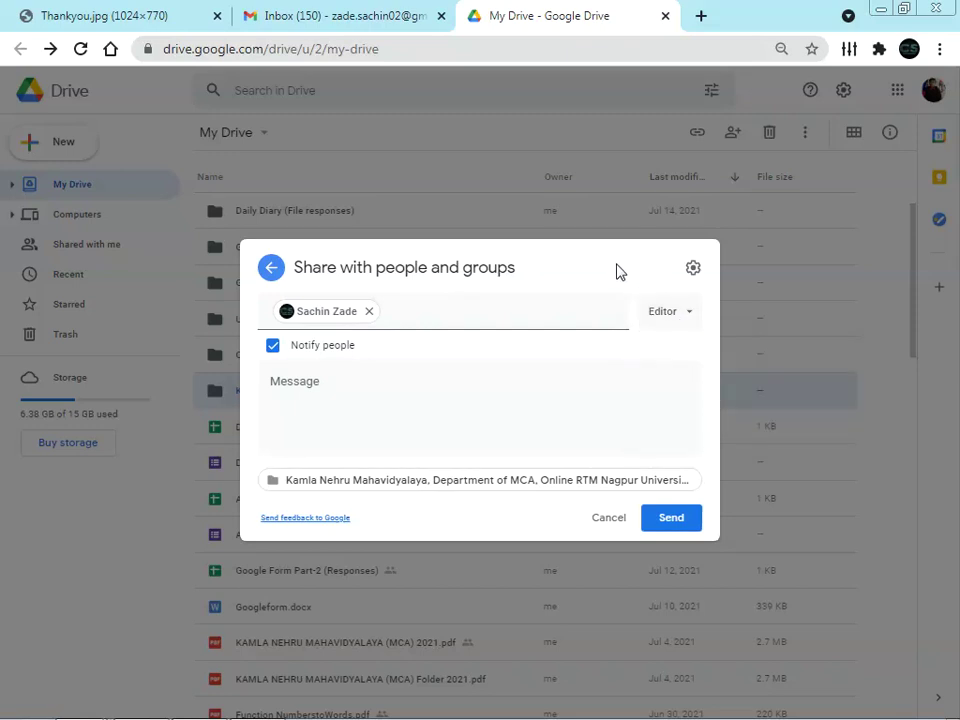
click(610, 519)
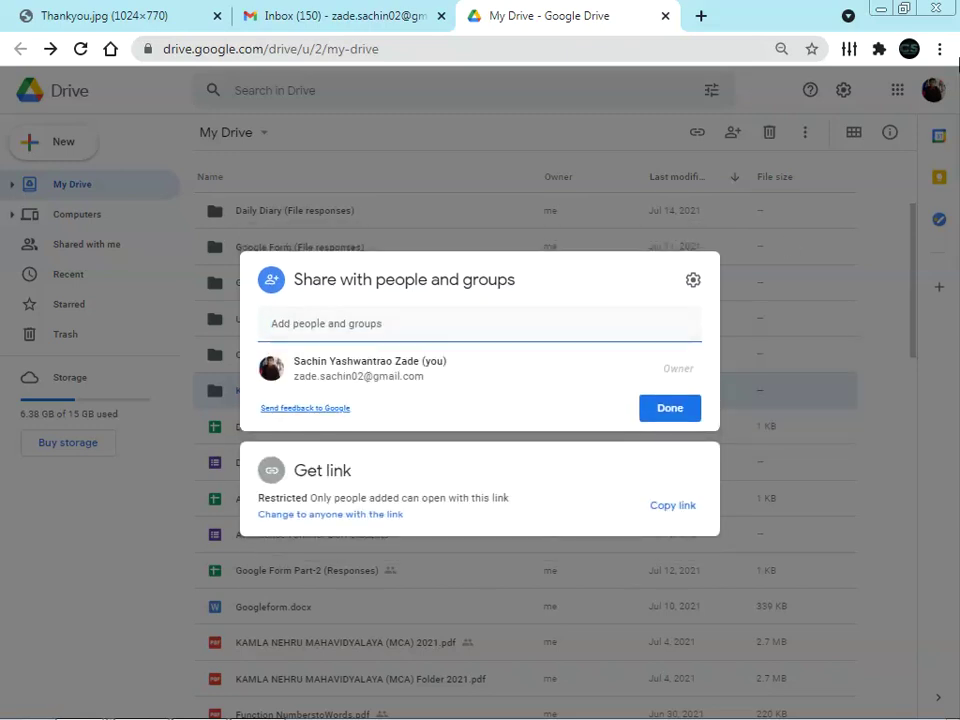
click(900, 264)
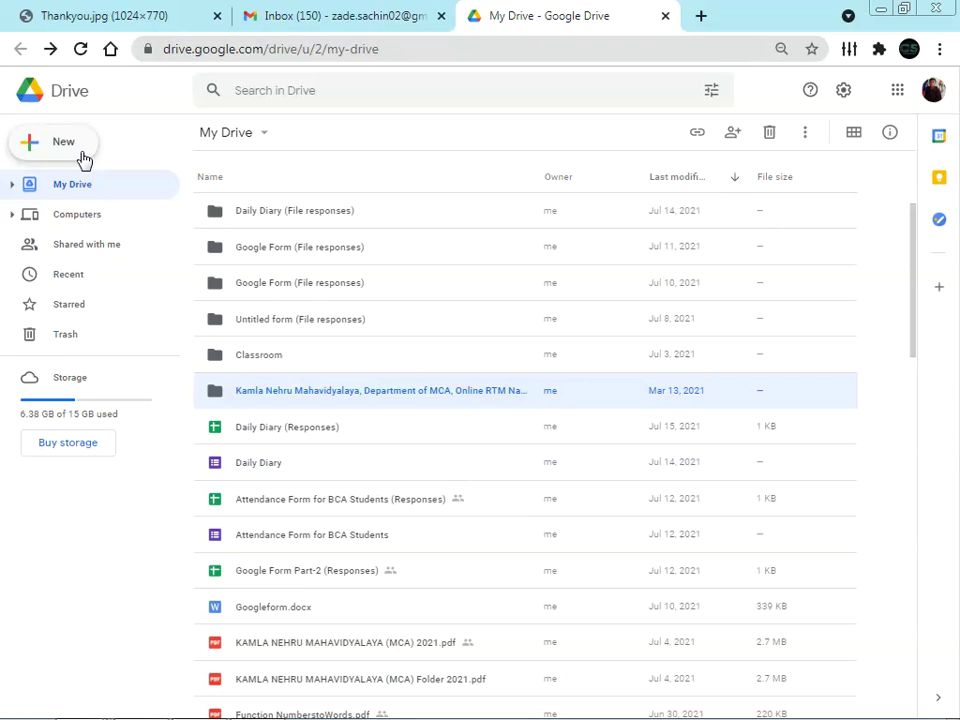
Switch from the Drive file list to the closing Thankyou.jpg image already open in the browser.
click(381, 14)
click(546, 20)
click(111, 24)
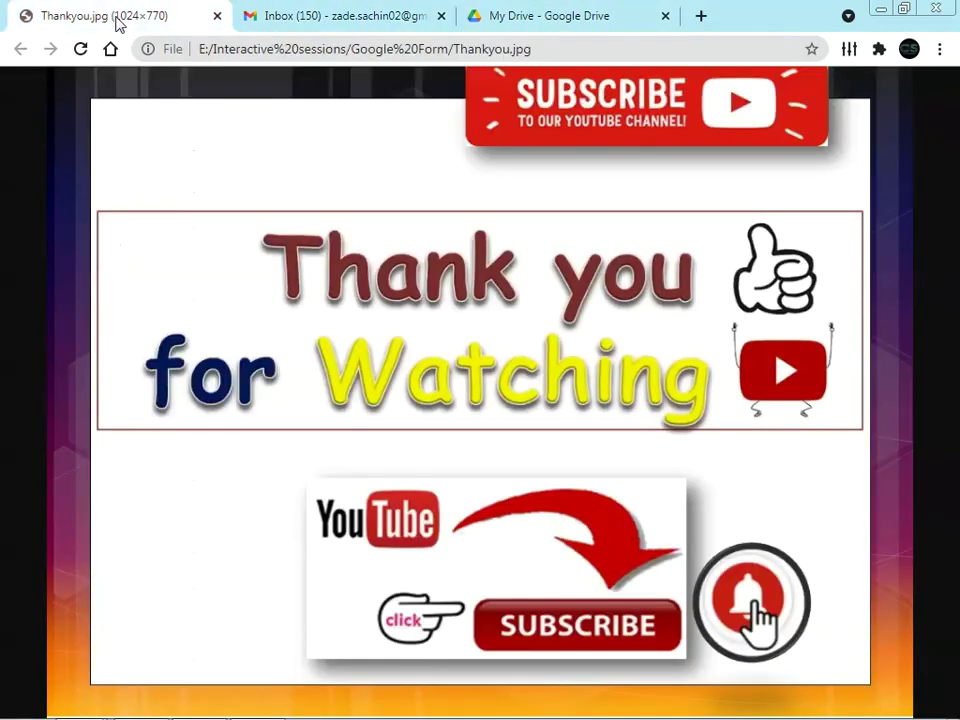